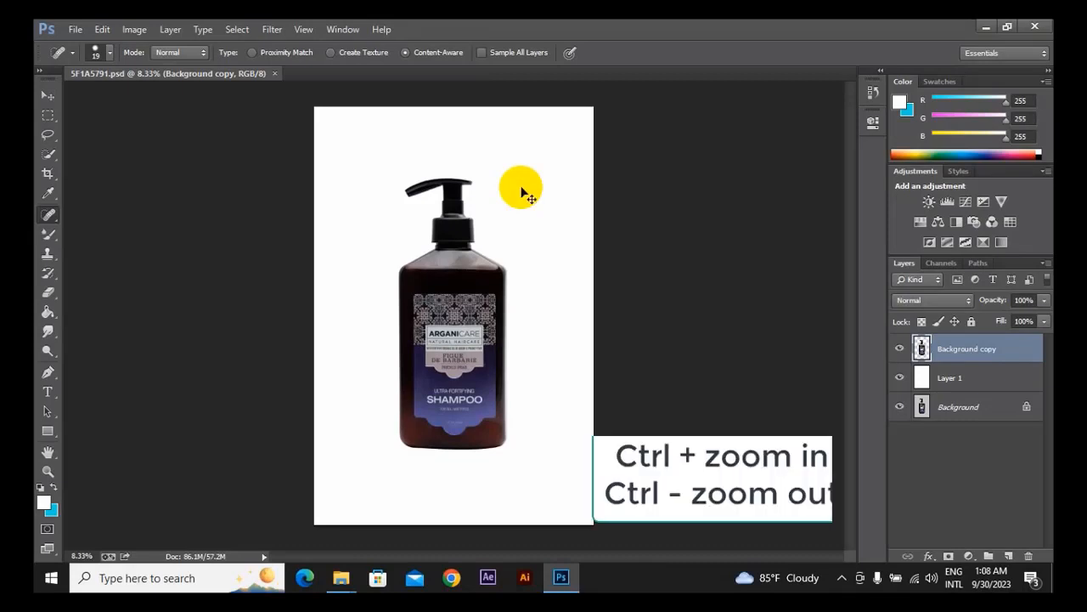
Examine the bottle's upper body and label at different magnifications to spot dust and scratches.
key(ctrl+plus)
key(ctrl+plus)
key(ctrl+plus)
key(ctrl+plus)
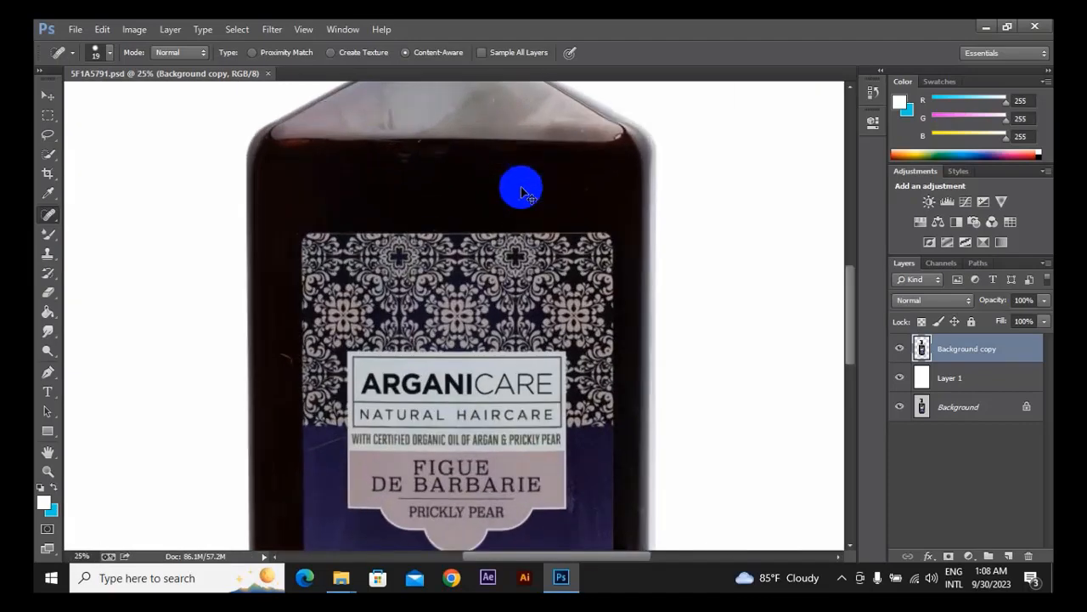
key(ctrl+plus)
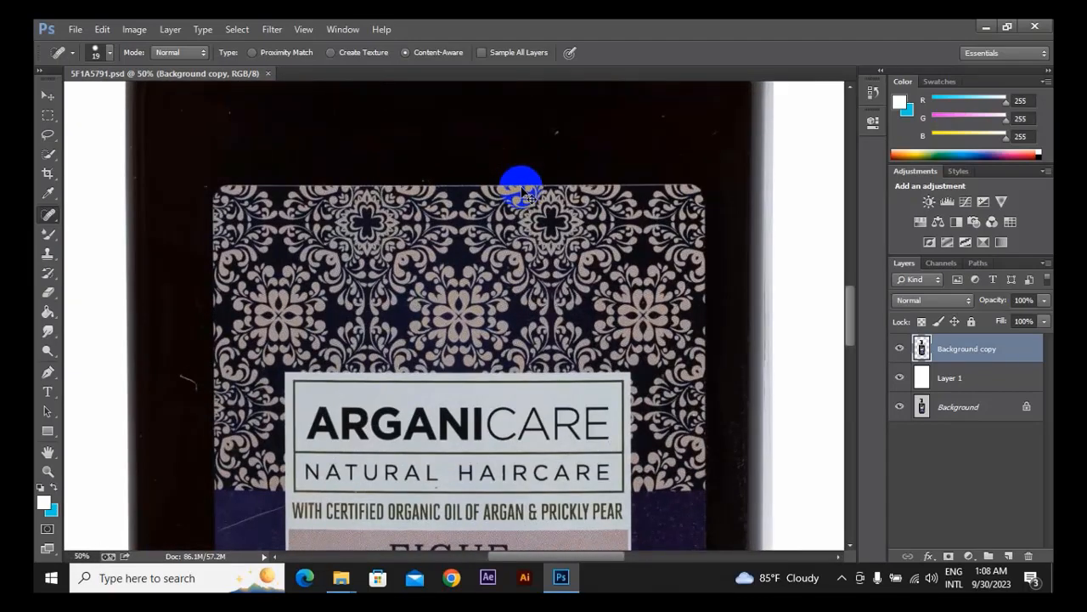
key(ctrl+minus)
key(ctrl+minus)
key(ctrl+minus)
key(ctrl+minus)
key(ctrl+minus)
key(ctrl+minus)
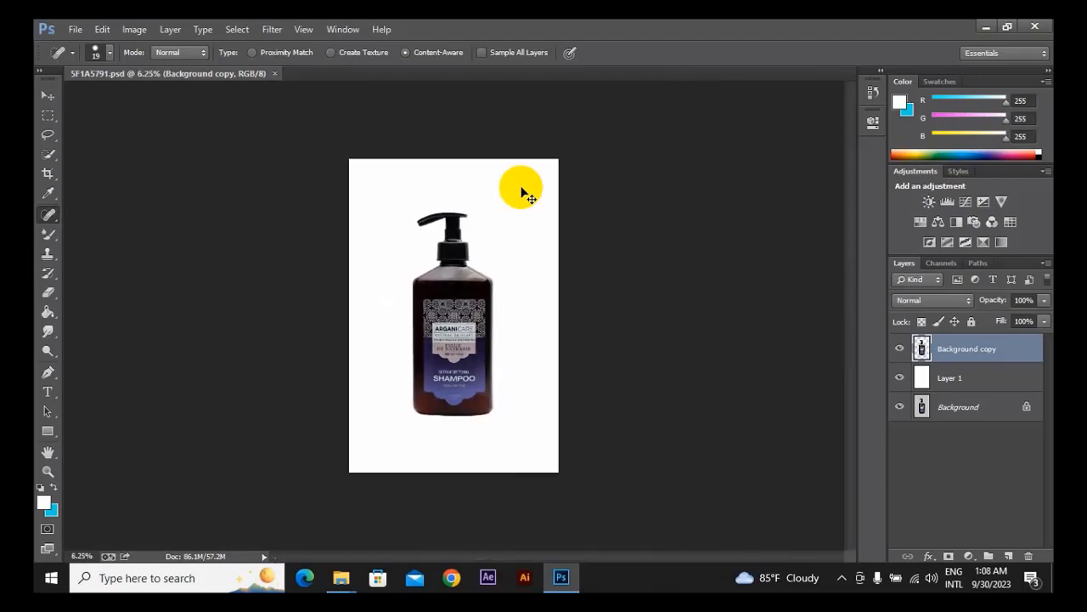
key(ctrl+plus)
key(ctrl+plus)
key(ctrl+plus)
key(ctrl+plus)
key(ctrl+plus)
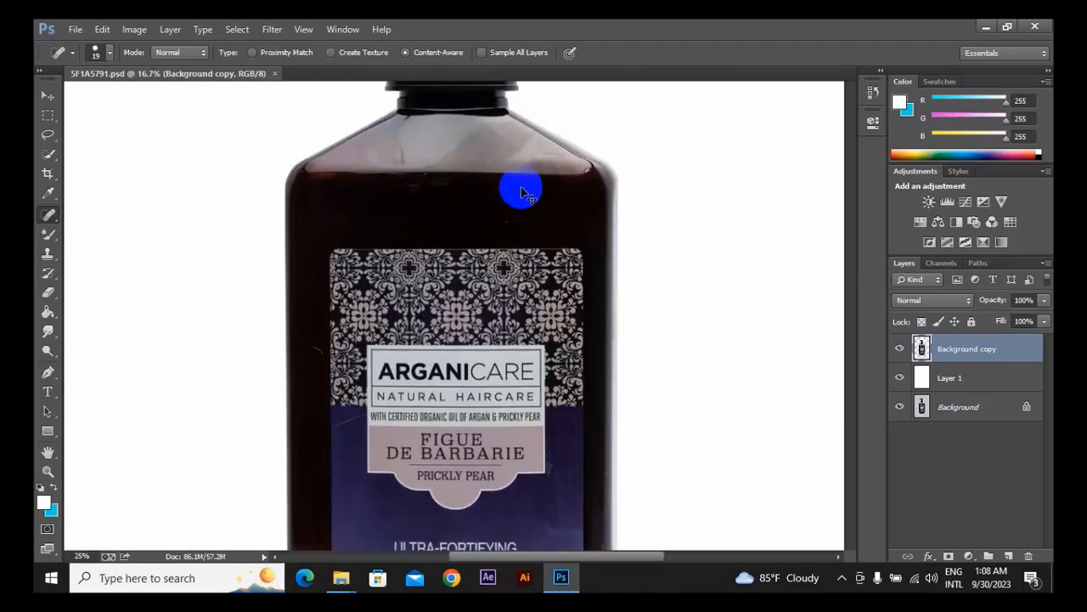
key(ctrl+plus)
key(ctrl+plus)
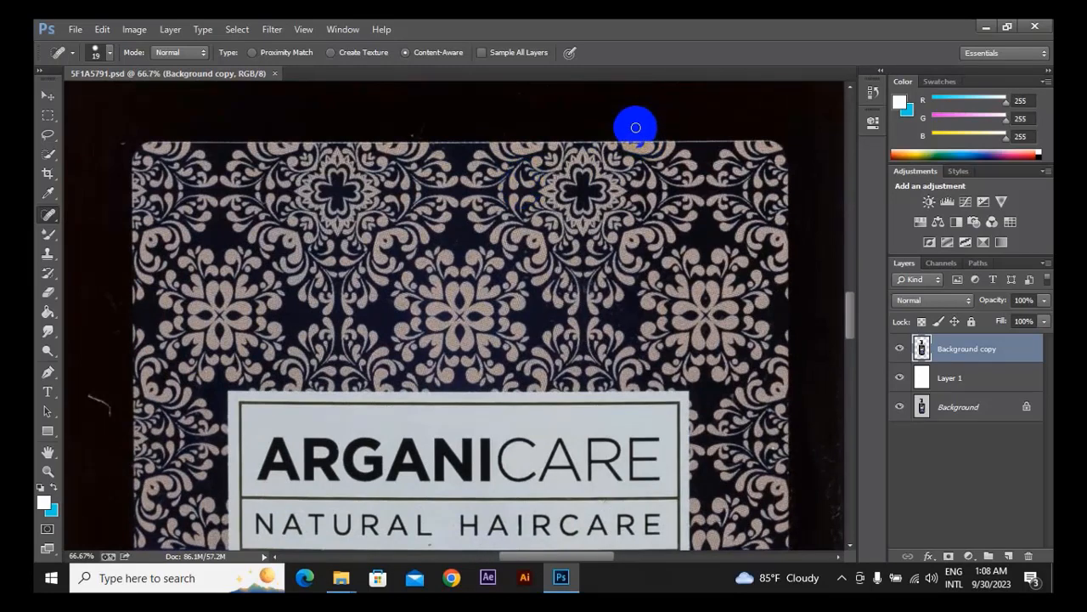
Examine the dark glass above the label, the bottle's shoulder and the black pump collar up close for blemishes.
drag(506, 152, 660, 291)
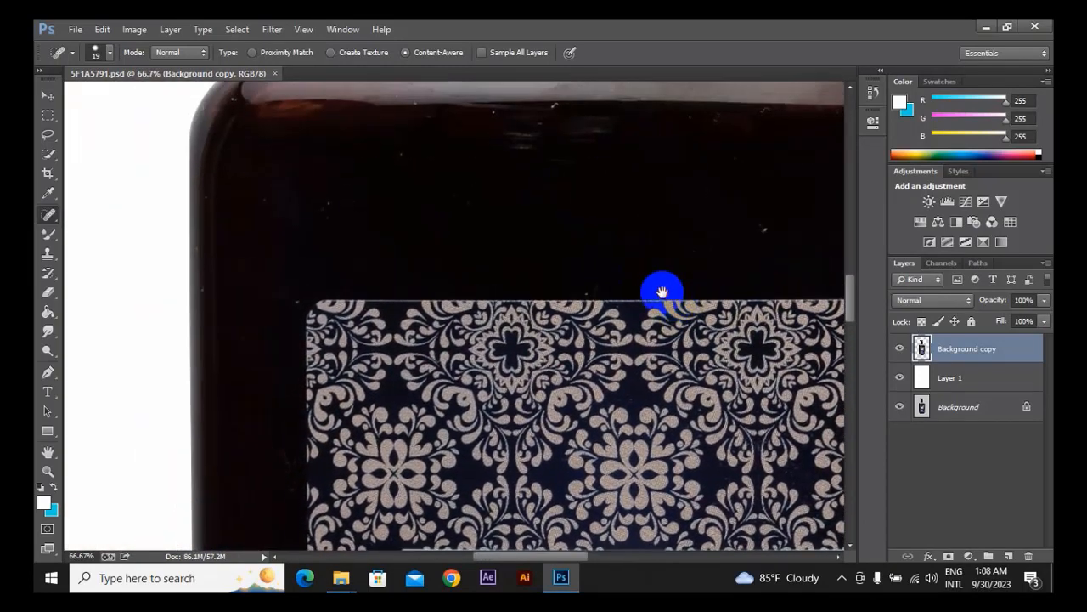
drag(551, 166, 417, 234)
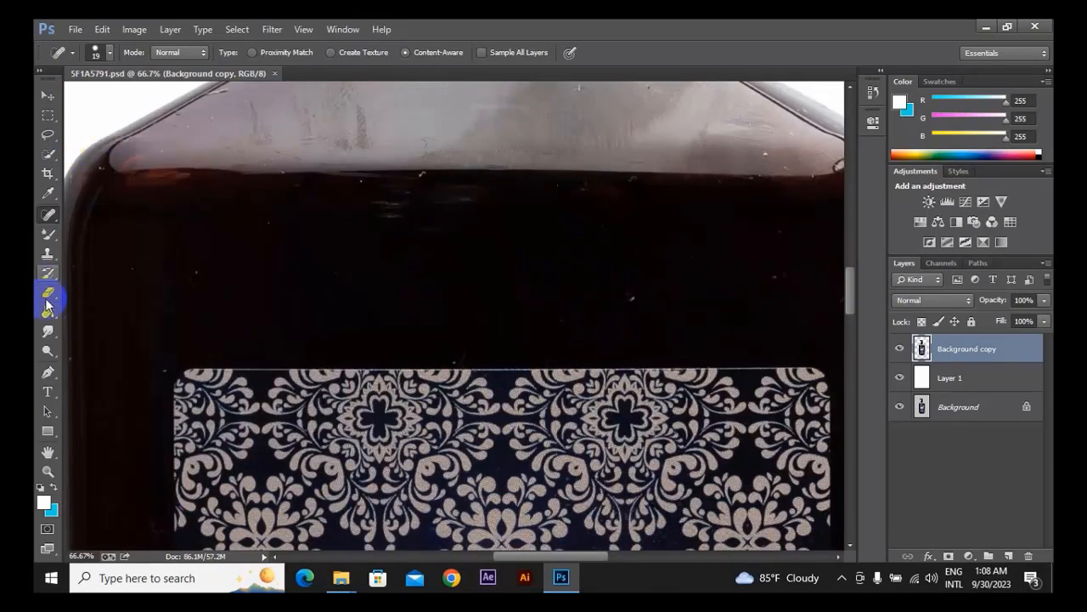
click(48, 371)
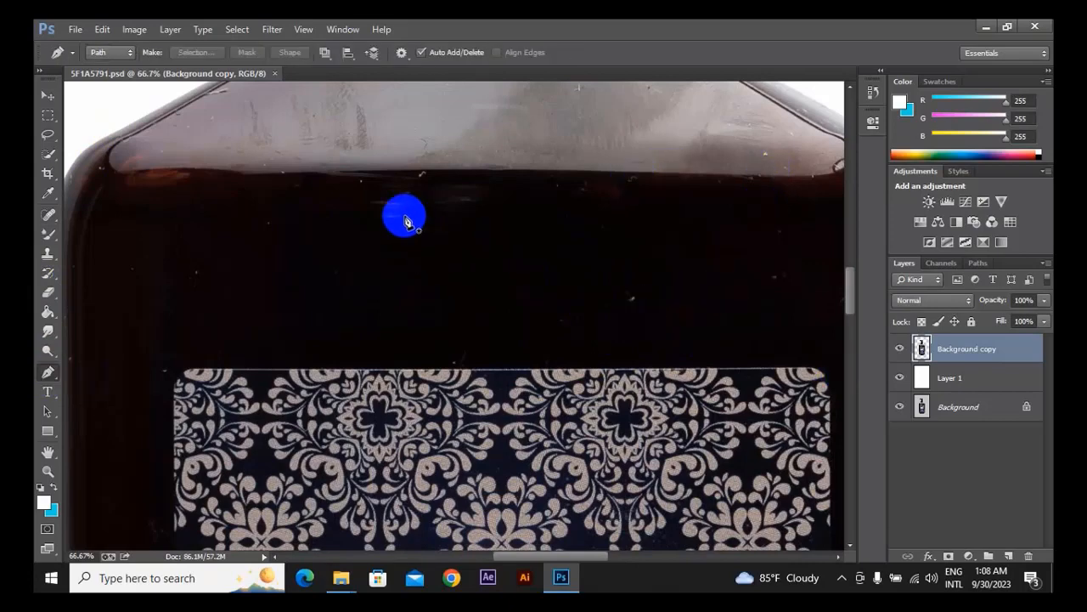
drag(447, 165, 383, 267)
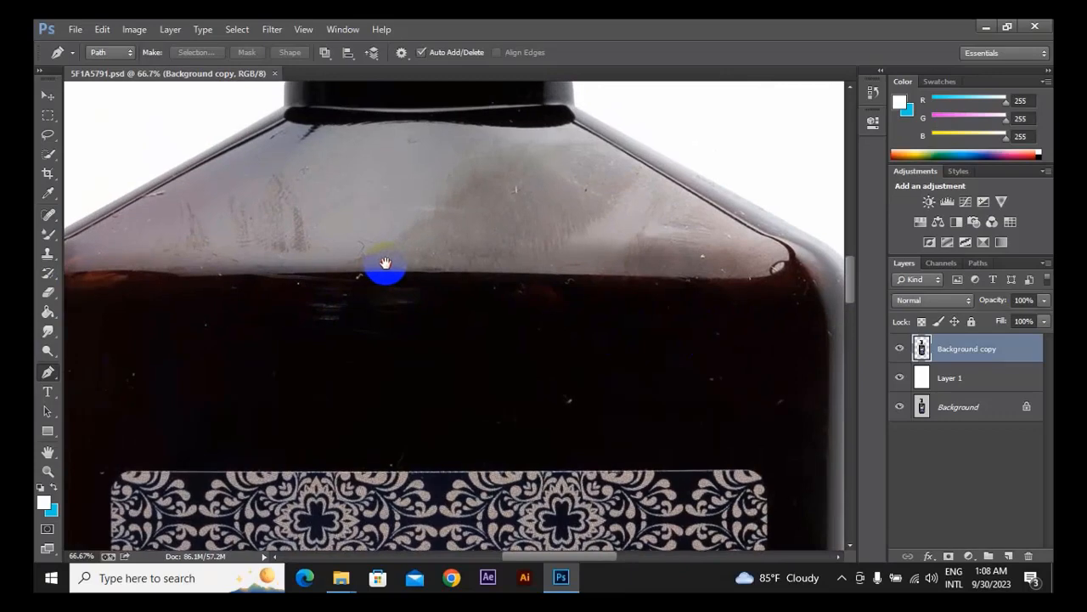
drag(436, 233, 619, 292)
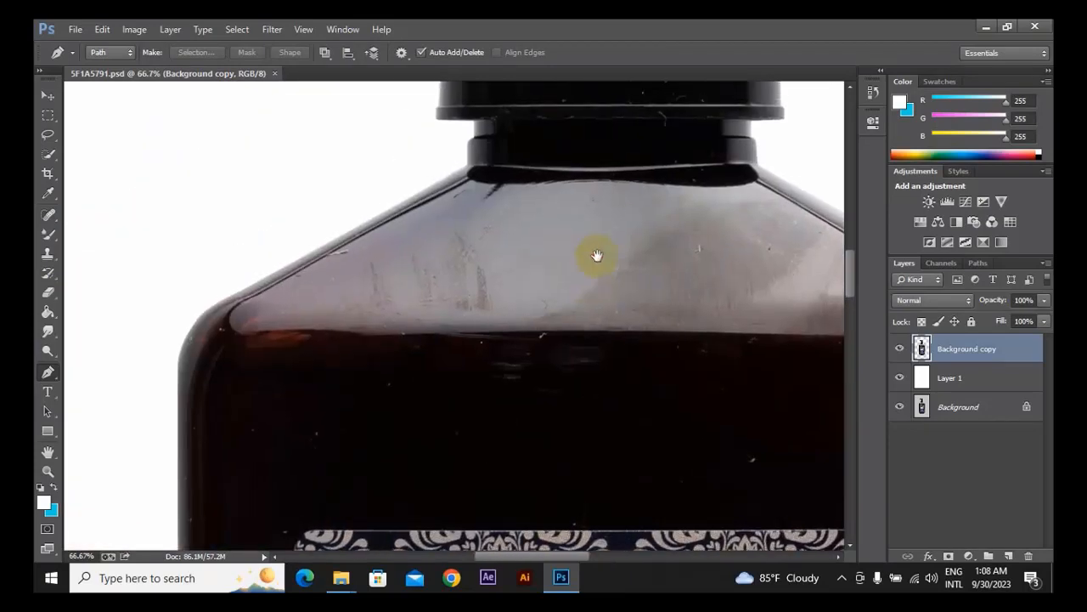
drag(614, 182, 568, 385)
drag(563, 270, 530, 377)
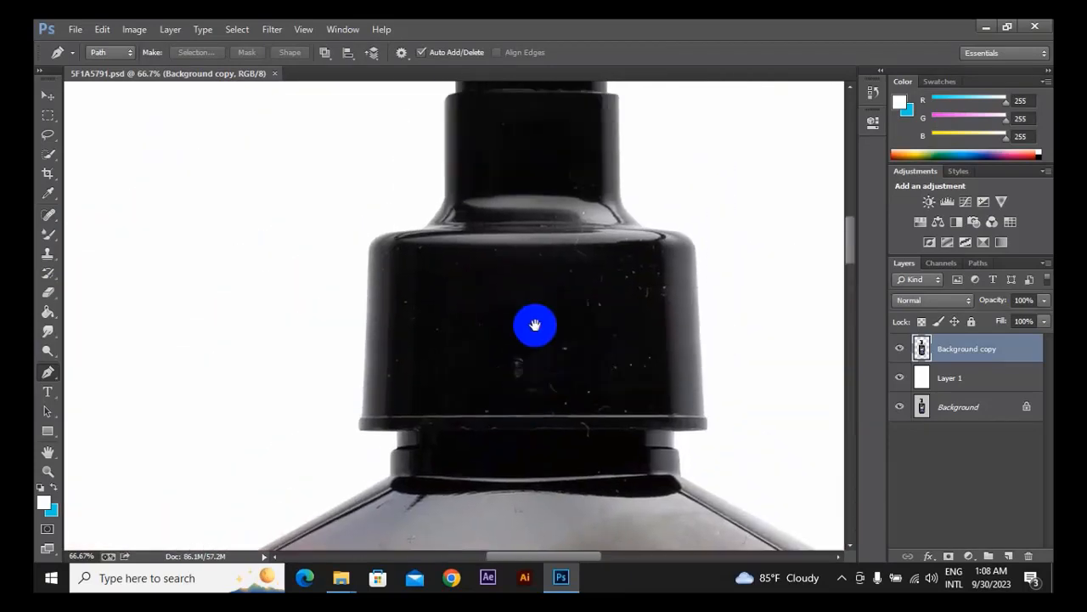
drag(536, 321, 578, 176)
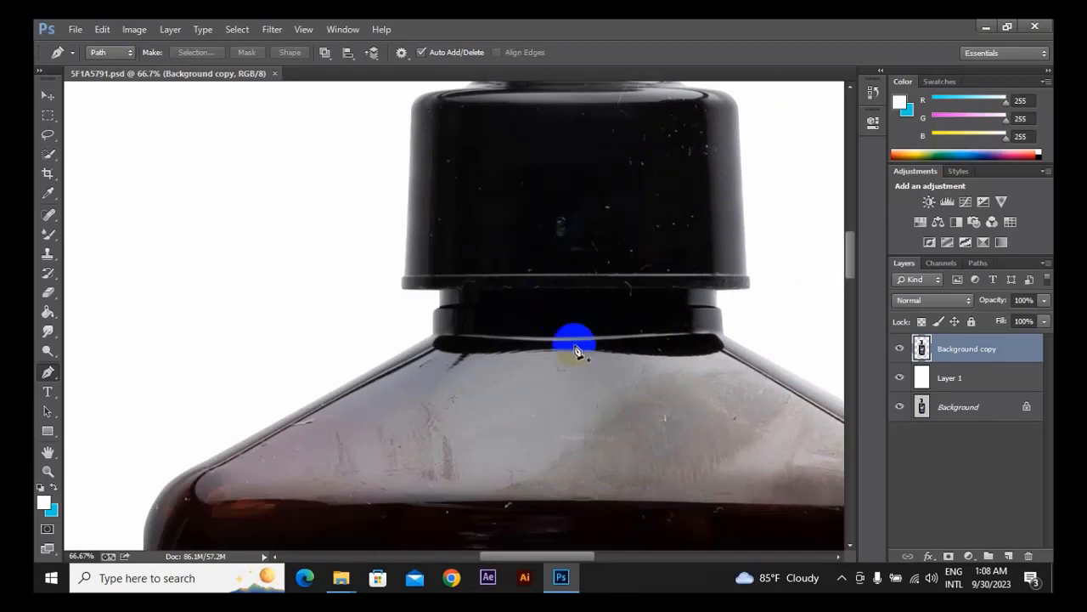
drag(628, 387, 594, 242)
drag(402, 397, 543, 220)
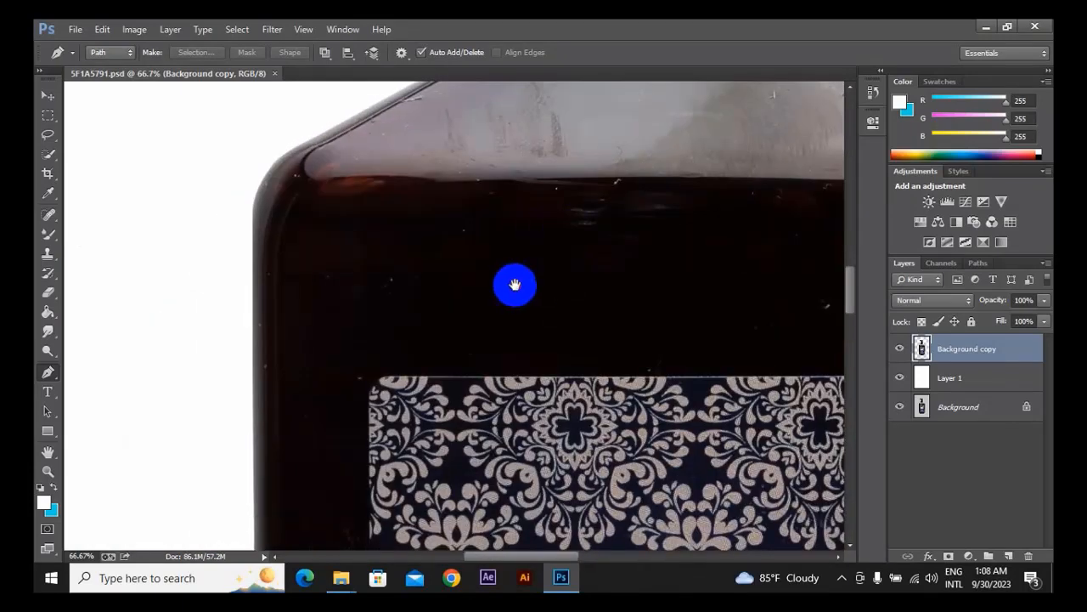
drag(514, 284, 382, 279)
drag(696, 268, 619, 271)
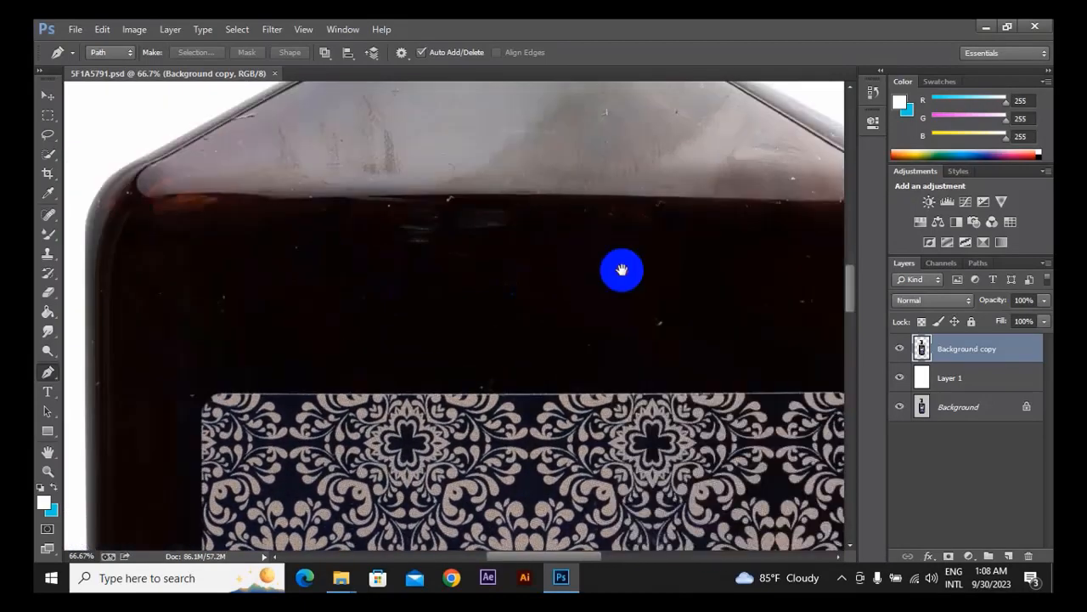
drag(462, 251, 459, 229)
drag(478, 279, 493, 217)
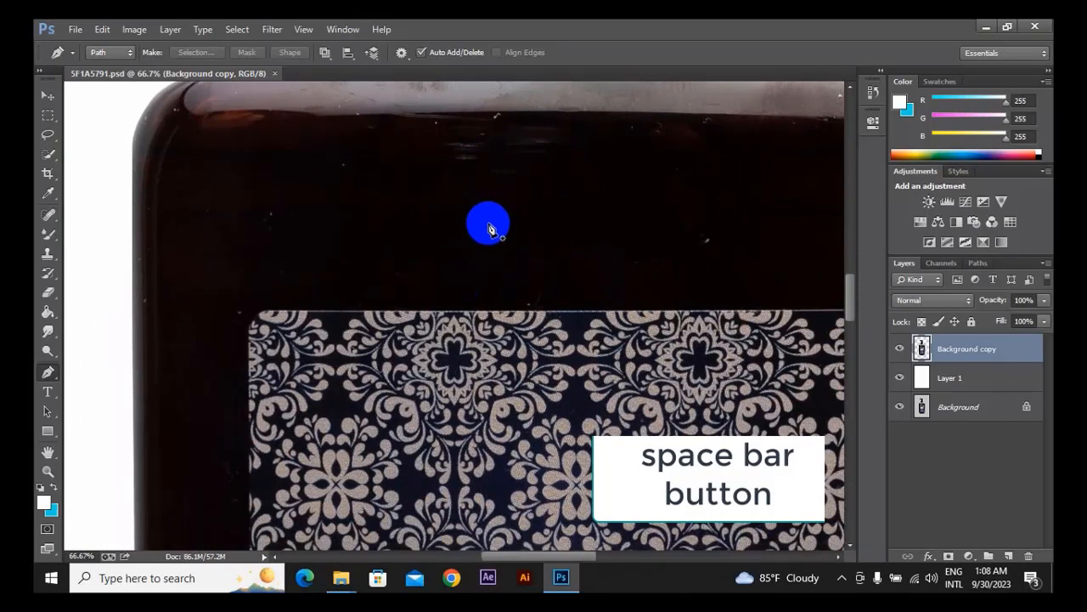
drag(485, 219, 577, 281)
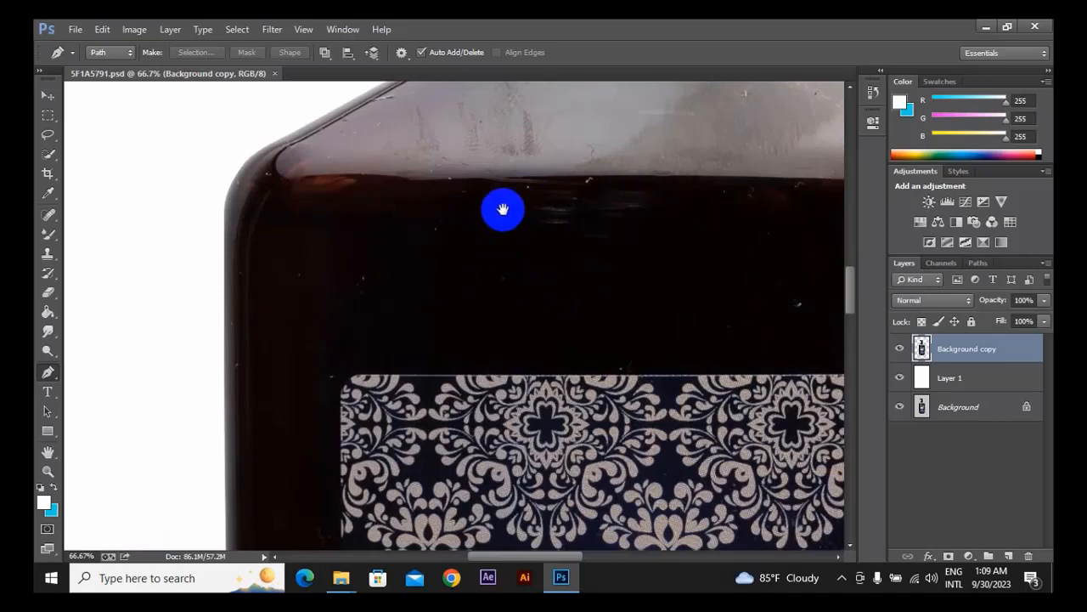
drag(502, 209, 475, 272)
drag(517, 213, 553, 284)
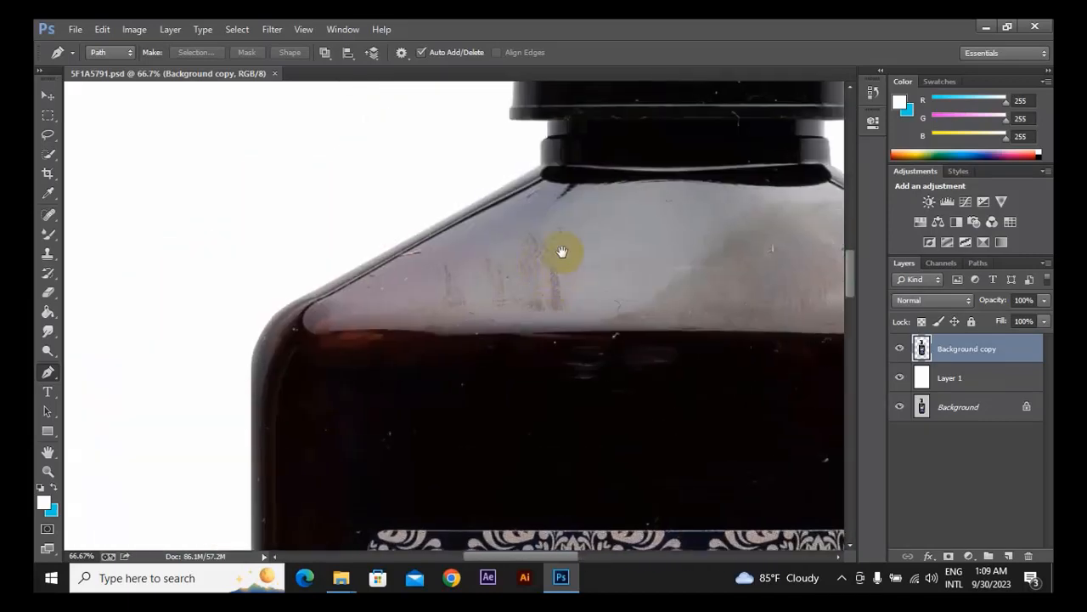
drag(566, 266, 449, 204)
drag(525, 226, 490, 505)
drag(458, 322, 454, 473)
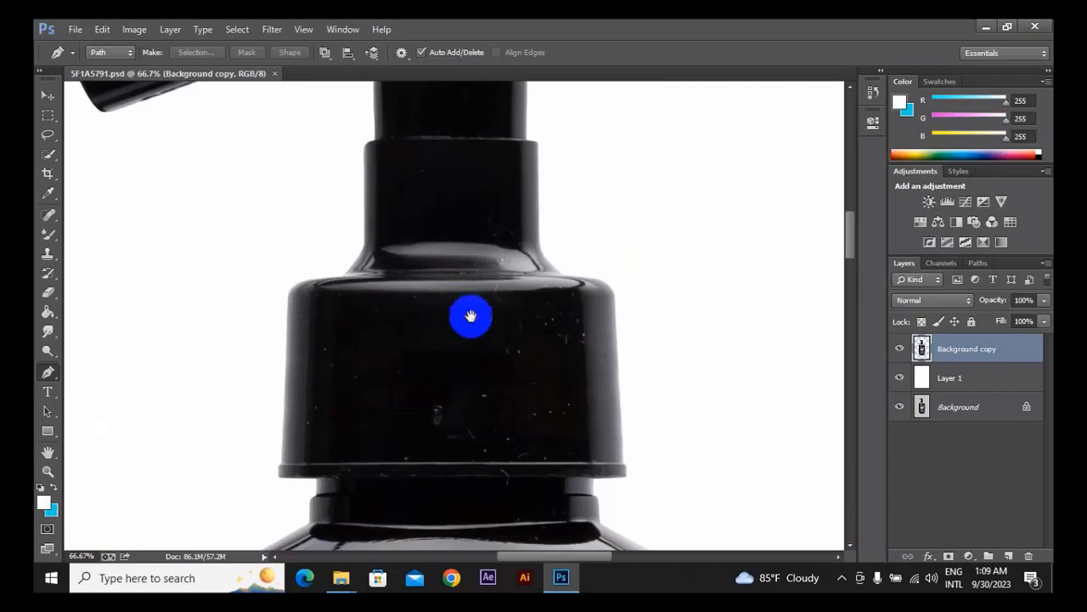
Examine the bottle from the pump collar down along the label to the base for scratches and specks.
drag(468, 315, 553, 297)
drag(552, 482, 556, 156)
drag(501, 497, 497, 120)
drag(336, 394, 357, 127)
drag(316, 199, 305, 243)
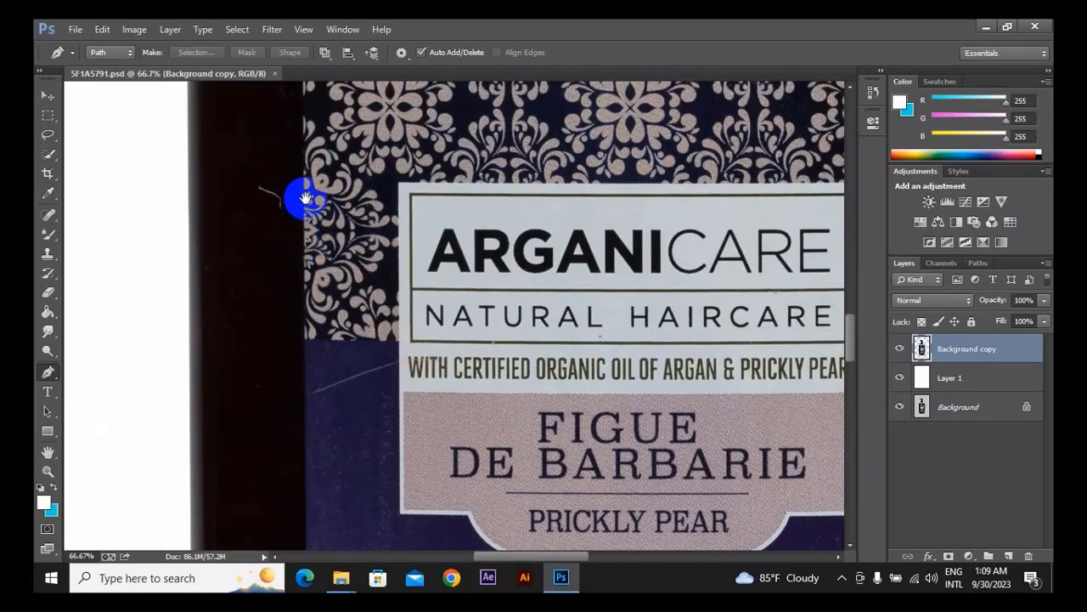
drag(317, 179, 317, 238)
drag(383, 304, 358, 194)
drag(316, 429, 260, 245)
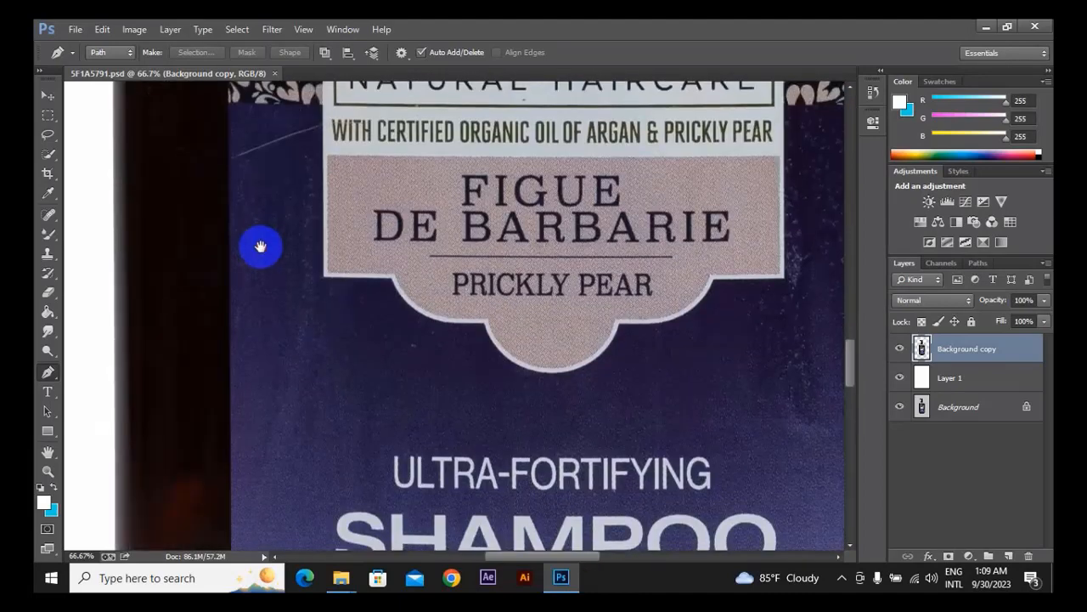
mouse_move(376, 357)
mouse_down()
mouse_move(420, 252)
mouse_move(516, 114)
mouse_up()
drag(408, 384, 269, 207)
drag(552, 373, 504, 382)
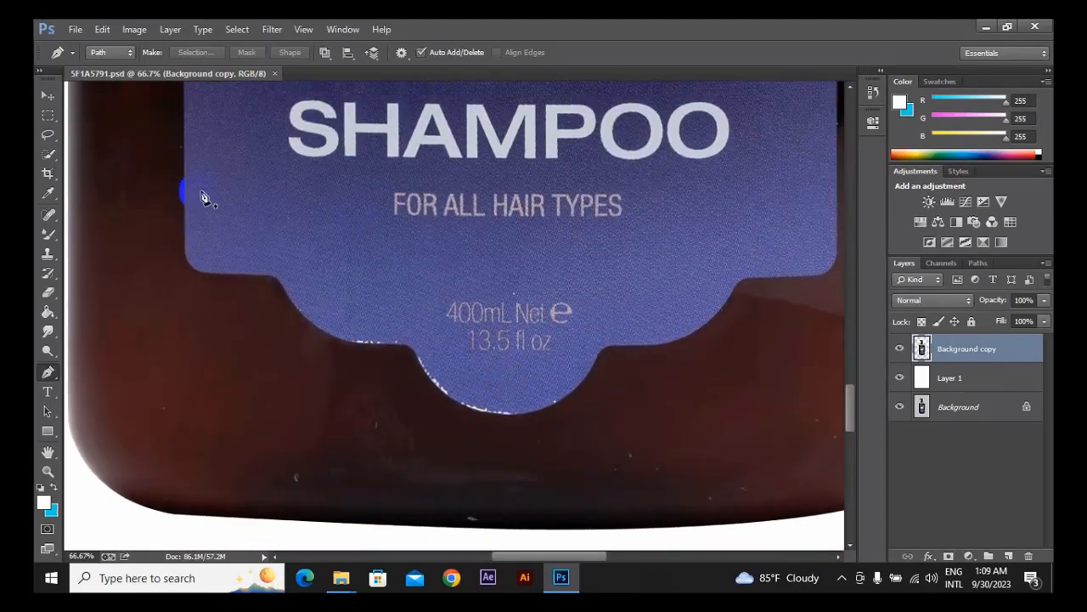
click(46, 217)
right_click(47, 216)
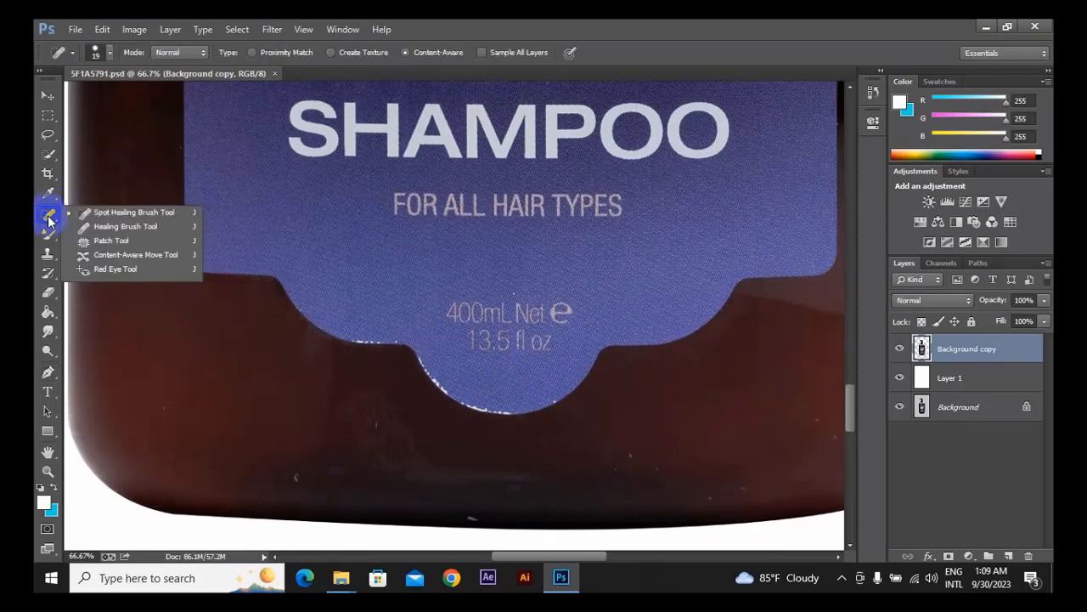
click(48, 217)
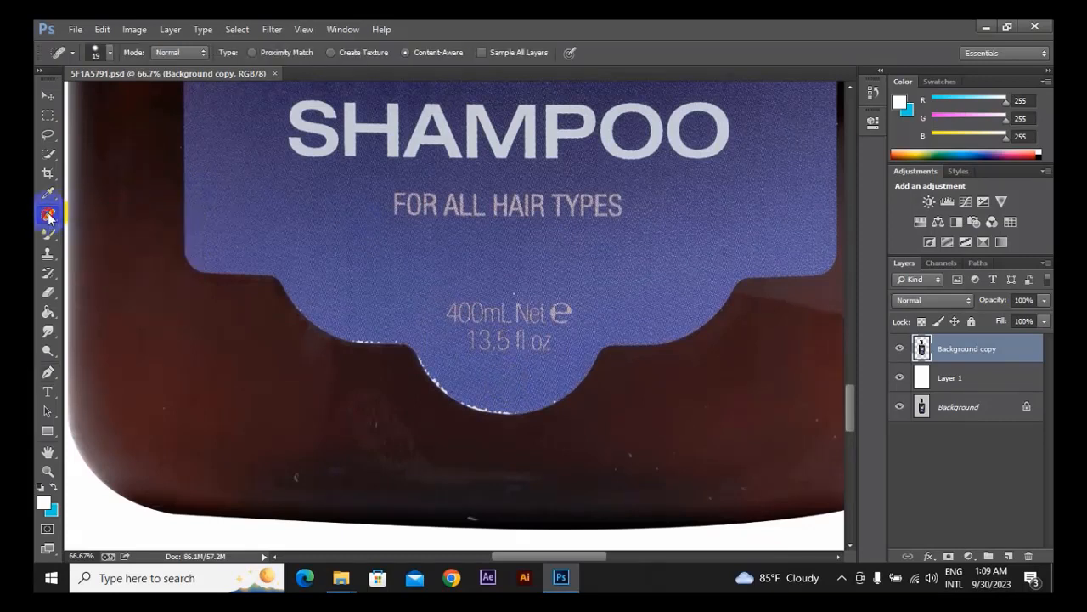
right_click(48, 217)
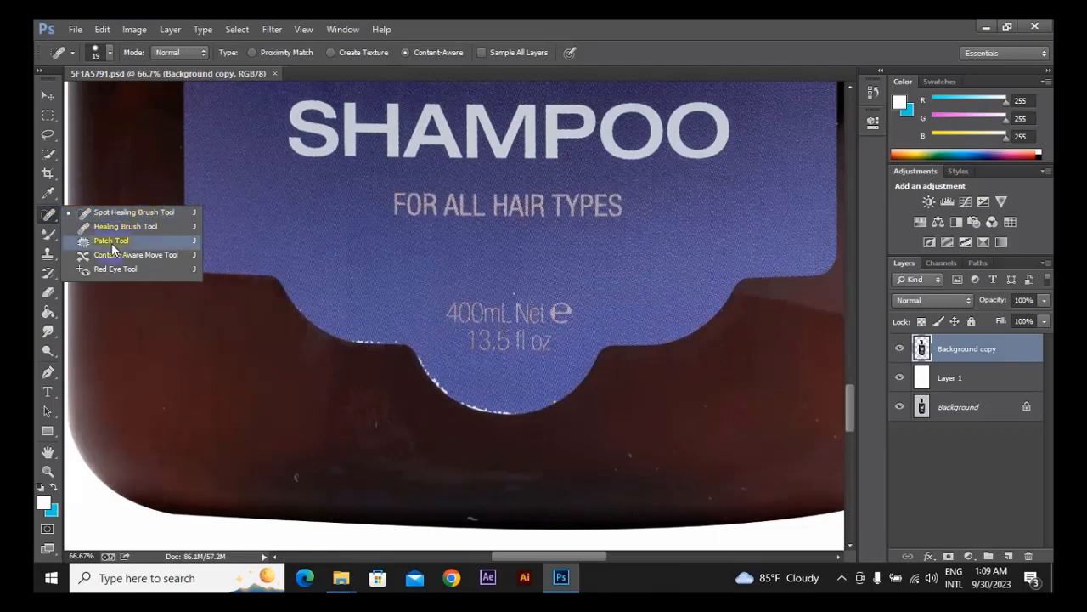
click(50, 254)
drag(49, 253, 102, 255)
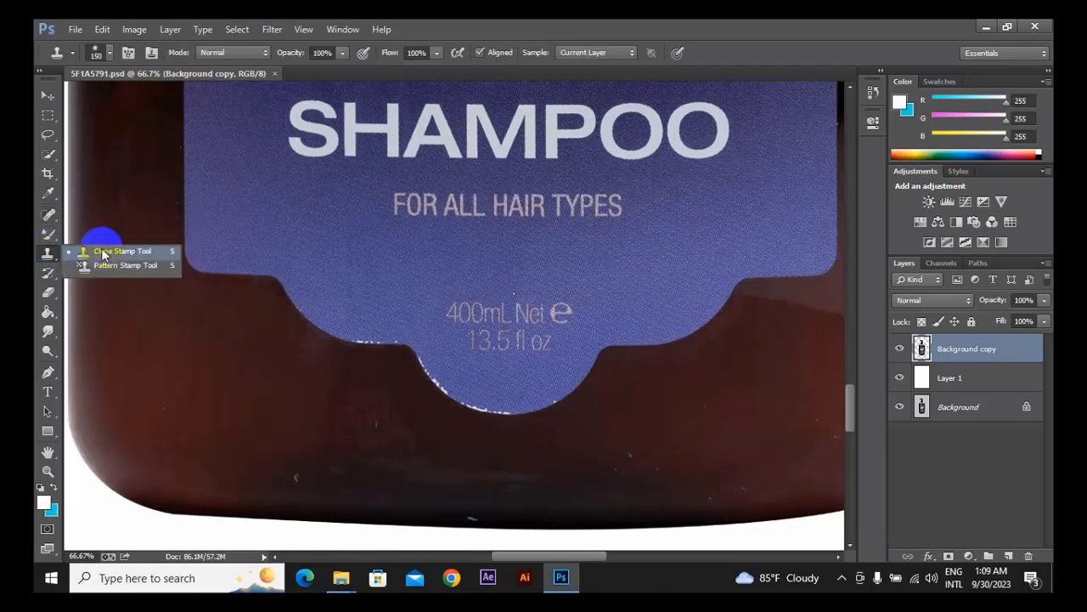
Remove small specks from the brown glass below the label, near the bottle's base, with the Content-Aware Spot Healing Brush.
click(46, 215)
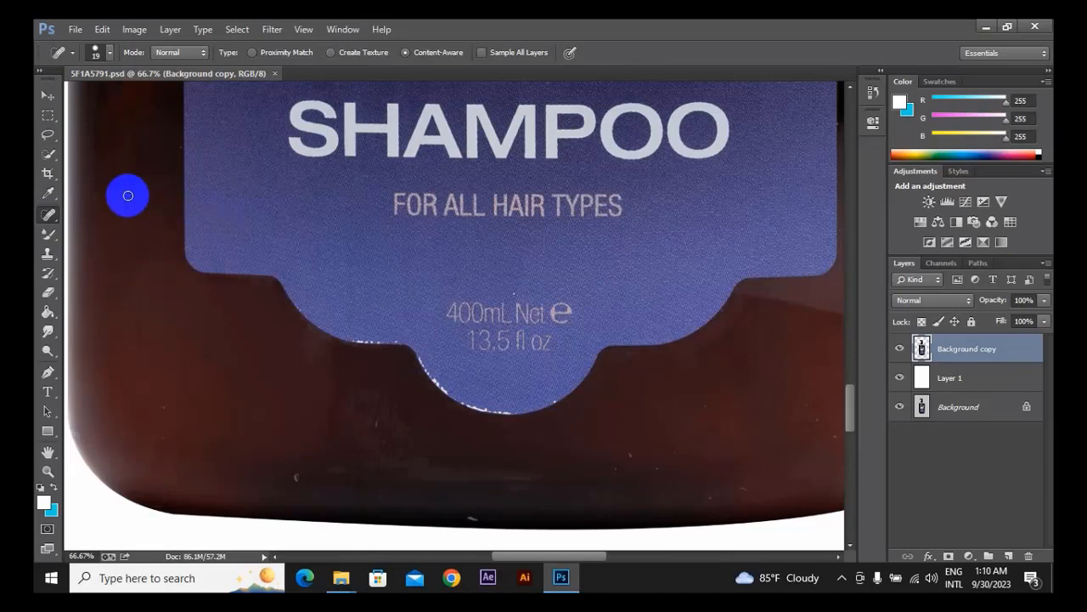
right_click(49, 214)
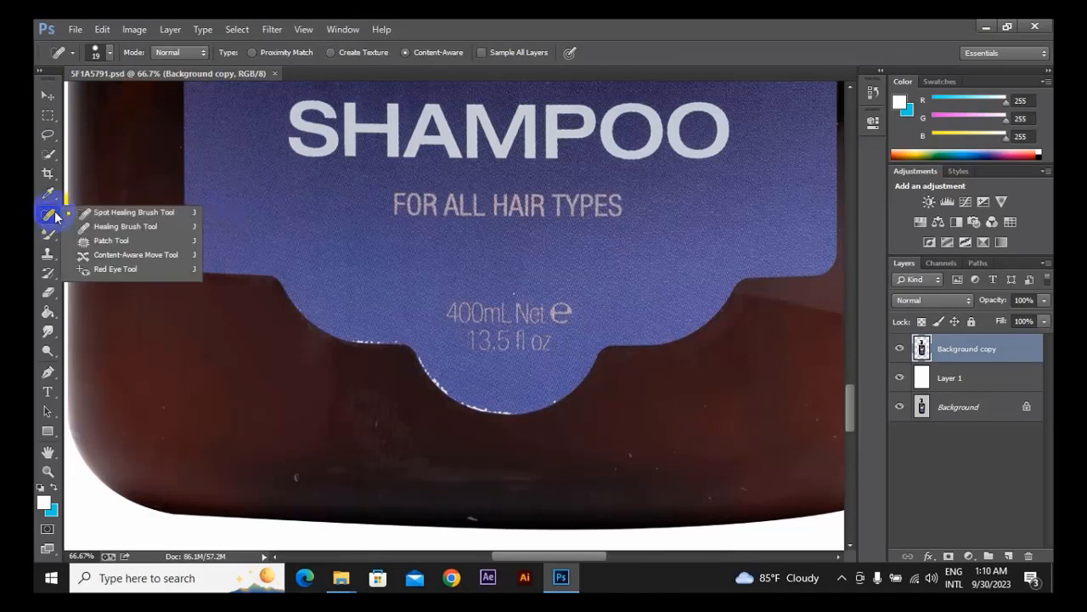
click(102, 214)
drag(265, 298, 379, 190)
drag(425, 298, 261, 276)
drag(571, 353, 468, 351)
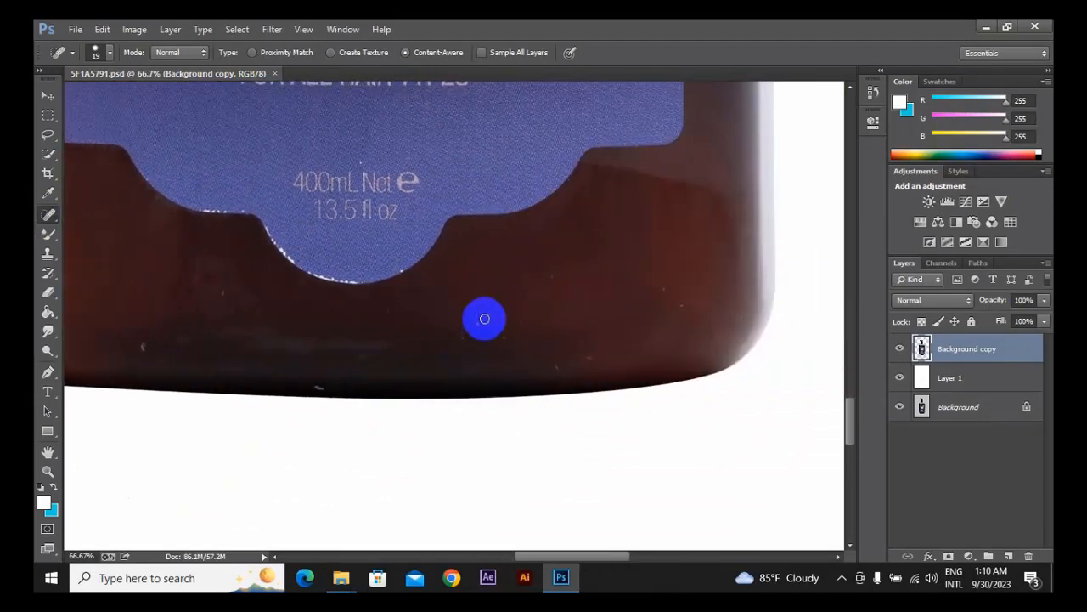
drag(476, 333, 475, 297)
click(520, 322)
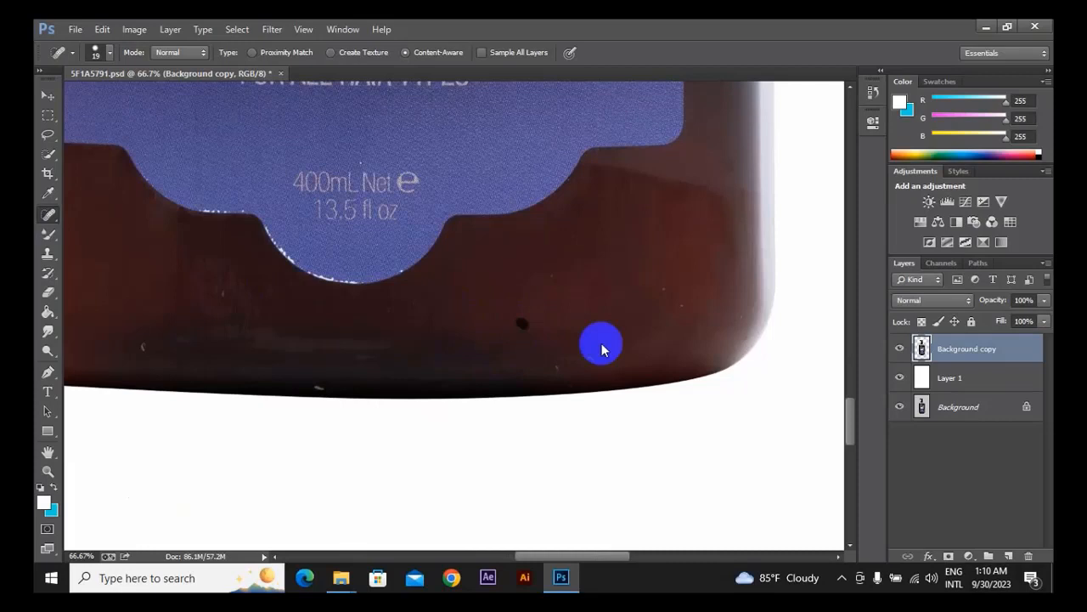
click(553, 275)
drag(680, 305, 688, 311)
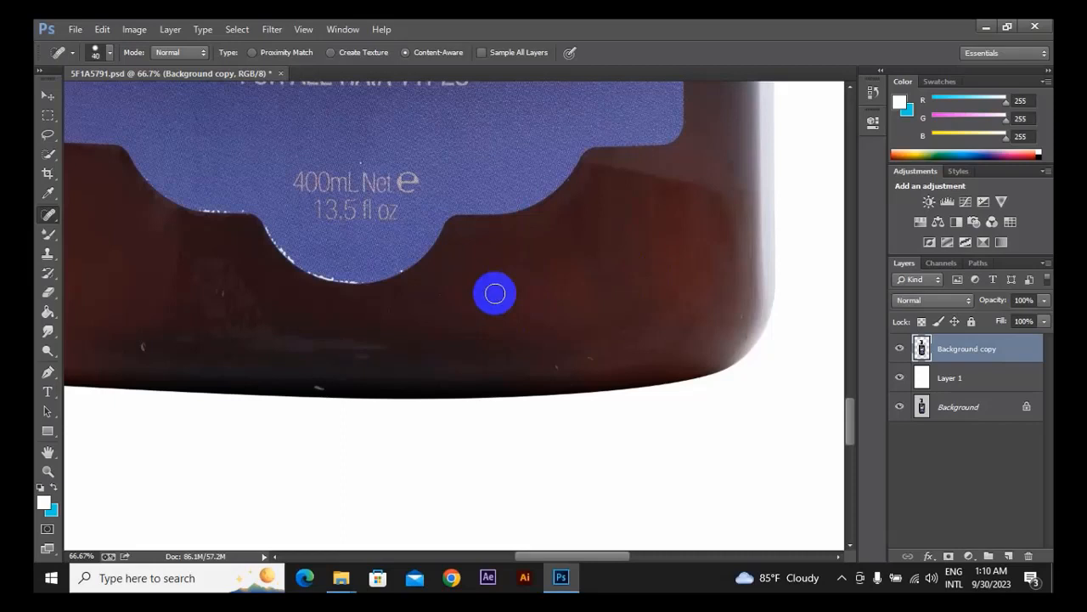
Resize the Spot Healing Brush to 200 px.
key(bracketright)
key(bracketright)
key(bracketright)
key(bracketright)
key(bracketright)
key(bracketright)
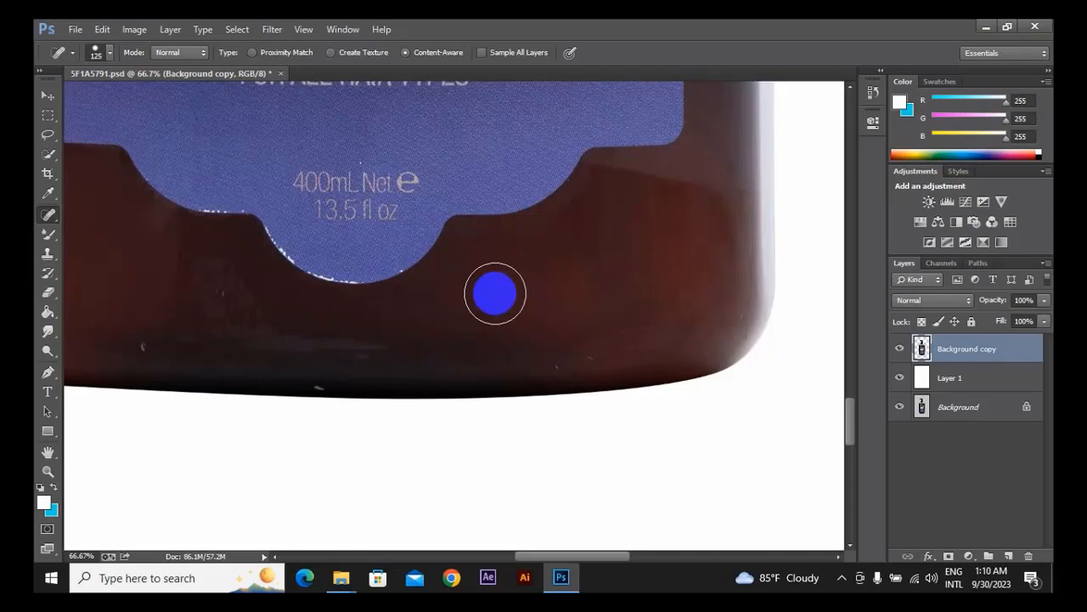
key(bracketright)
key(bracketright)
key(bracketright)
key(bracketright)
key(bracketright)
key(bracketright)
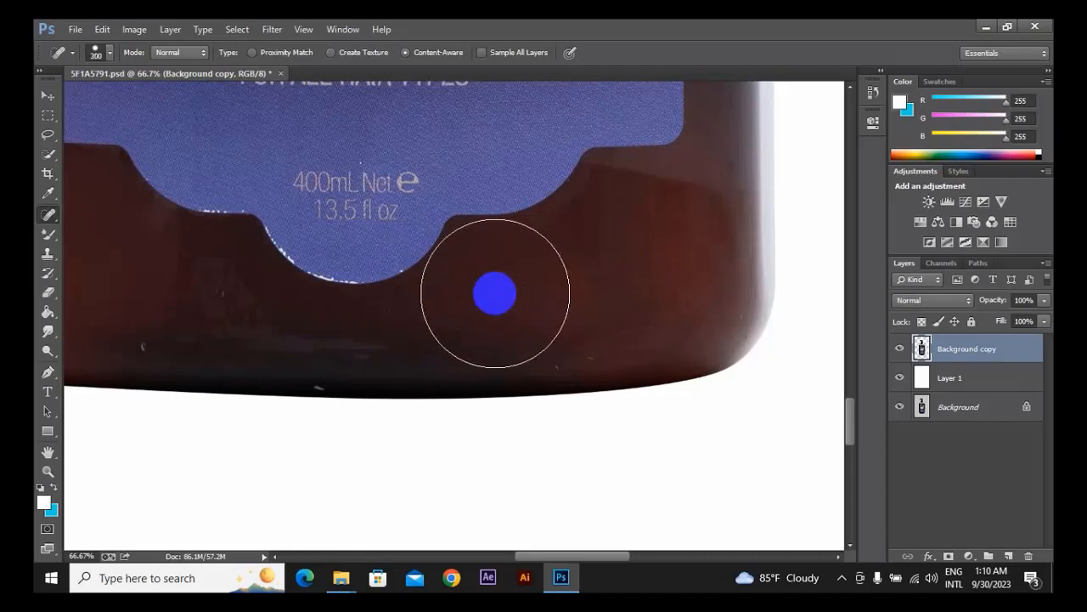
key(bracketleft)
key(bracketleft)
key(bracketleft)
key(bracketleft)
key(bracketleft)
key(bracketleft)
key(bracketleft)
key(bracketleft)
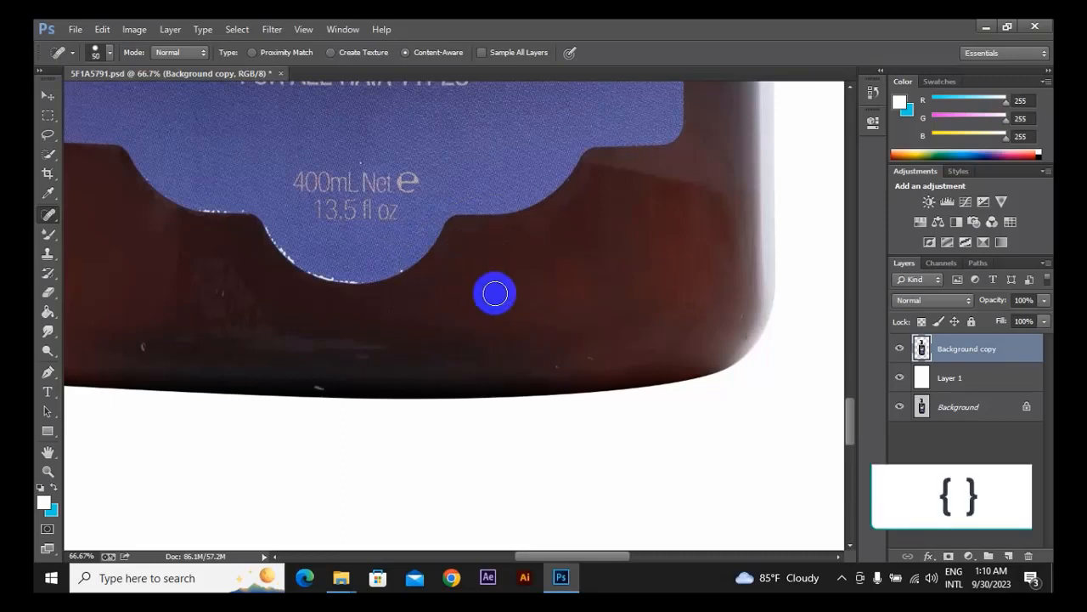
key(bracketright)
key(bracketright)
key(bracketright)
key(bracketright)
key(bracketright)
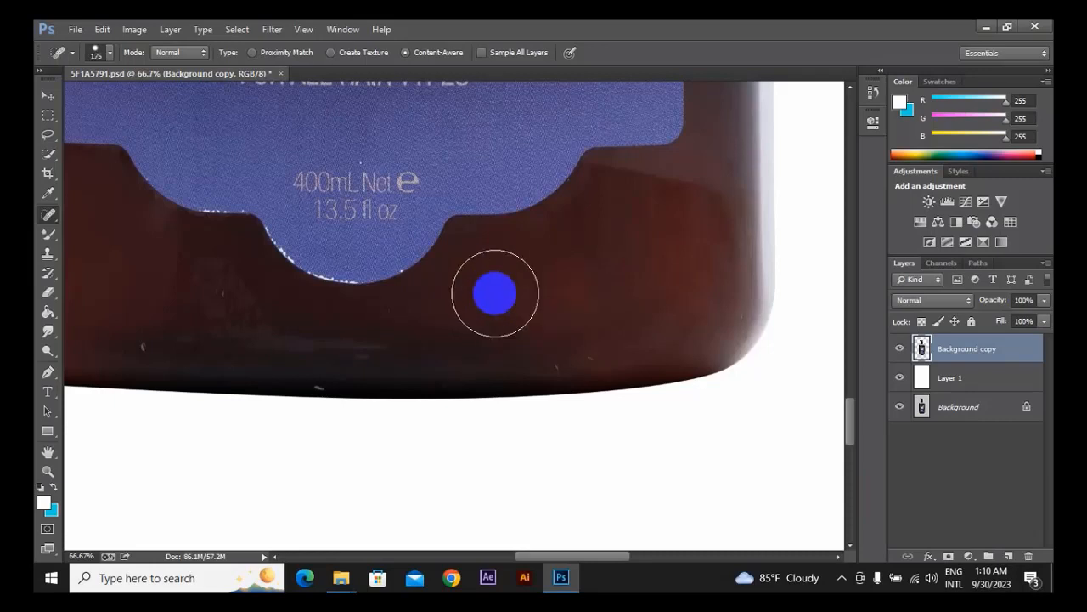
key(bracketleft)
key(bracketleft)
key(bracketright)
key(bracketright)
Vary the Spot Healing Brush size between 90 and 250 px, ending at 125 px.
key(bracketright)
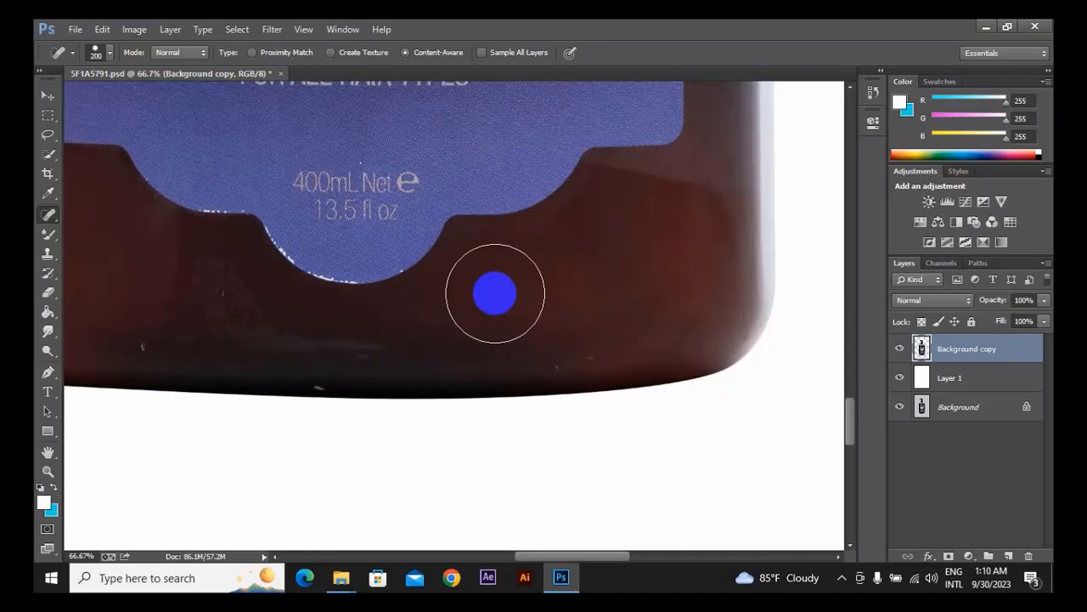
key(bracketleft)
key(bracketleft)
key(bracketleft)
key(bracketleft)
key(bracketleft)
key(bracketleft)
key(bracketright)
key(bracketright)
key(bracketright)
key(bracketright)
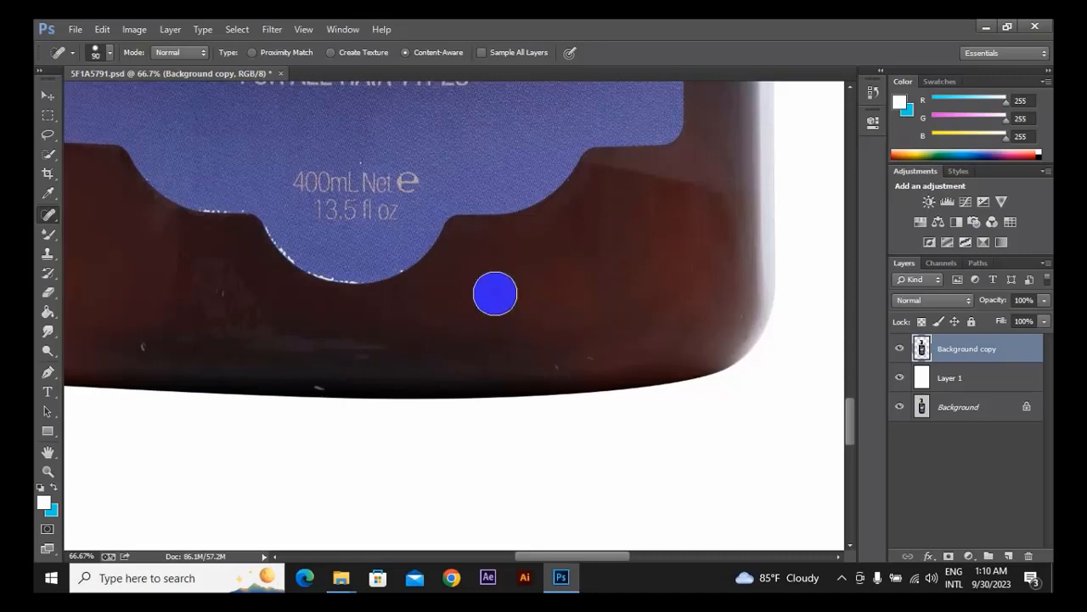
key(bracketright)
key(bracketright)
key(bracketright)
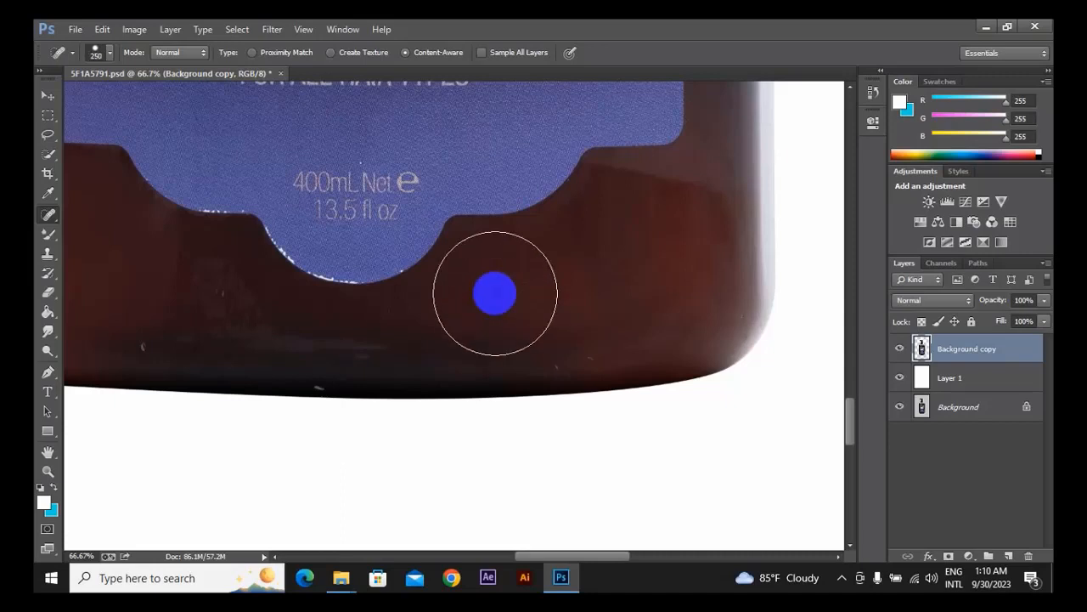
key(bracketleft)
key(bracketleft)
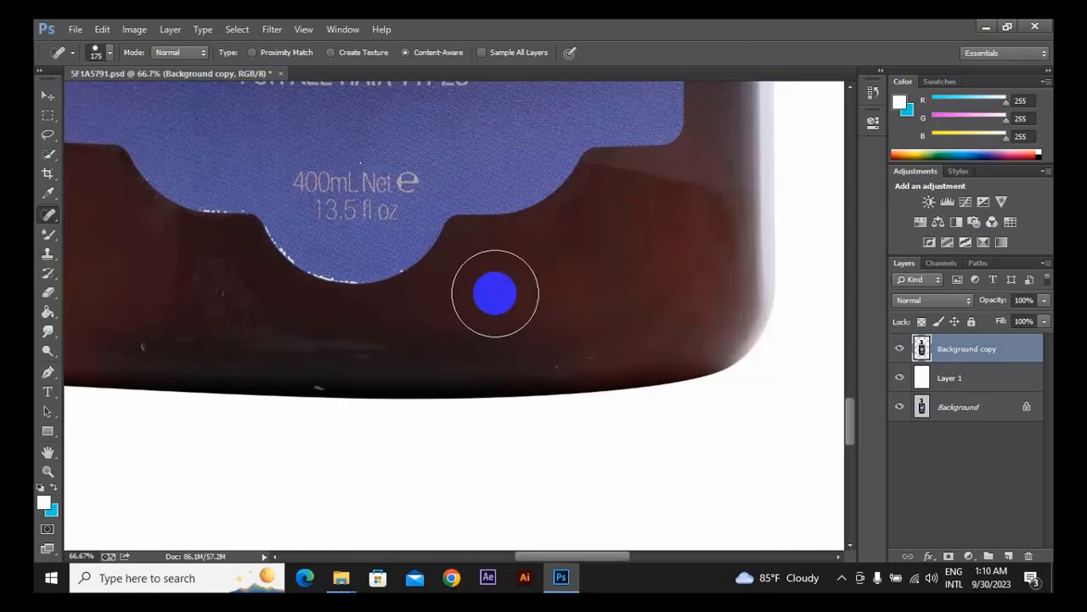
key(bracketleft)
key(bracketleft)
Reduce the Spot Healing Brush to 45 px over the small speck near the bottle's lower-left corner.
key(space)
drag(496, 294, 525, 353)
mouse_move(328, 252)
mouse_down()
mouse_move(408, 313)
mouse_move(676, 168)
mouse_up()
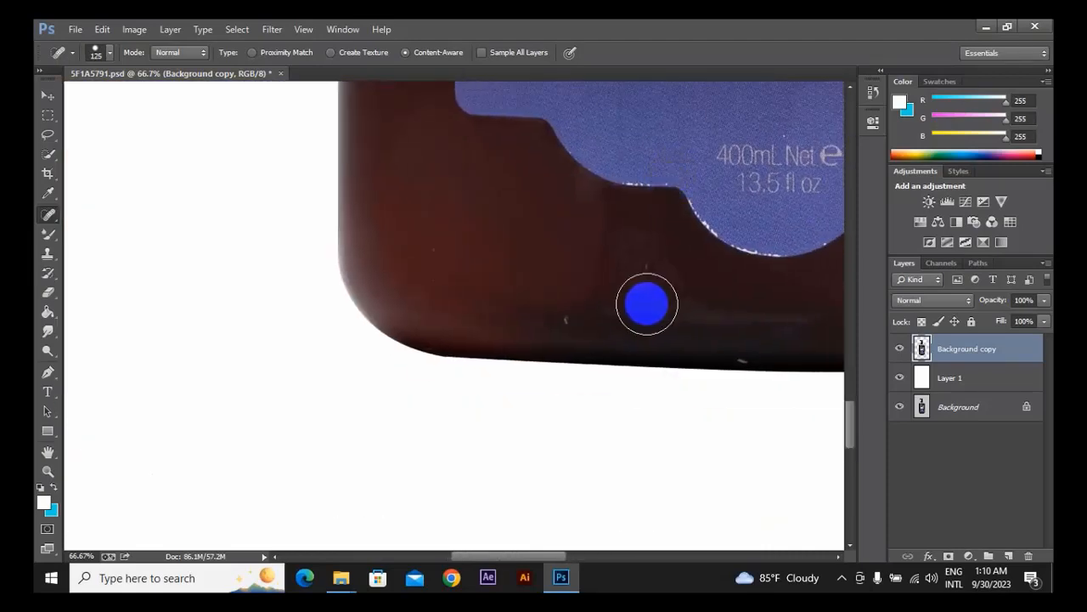
key(bracketleft)
key(bracketleft)
key(bracketleft)
key(bracketleft)
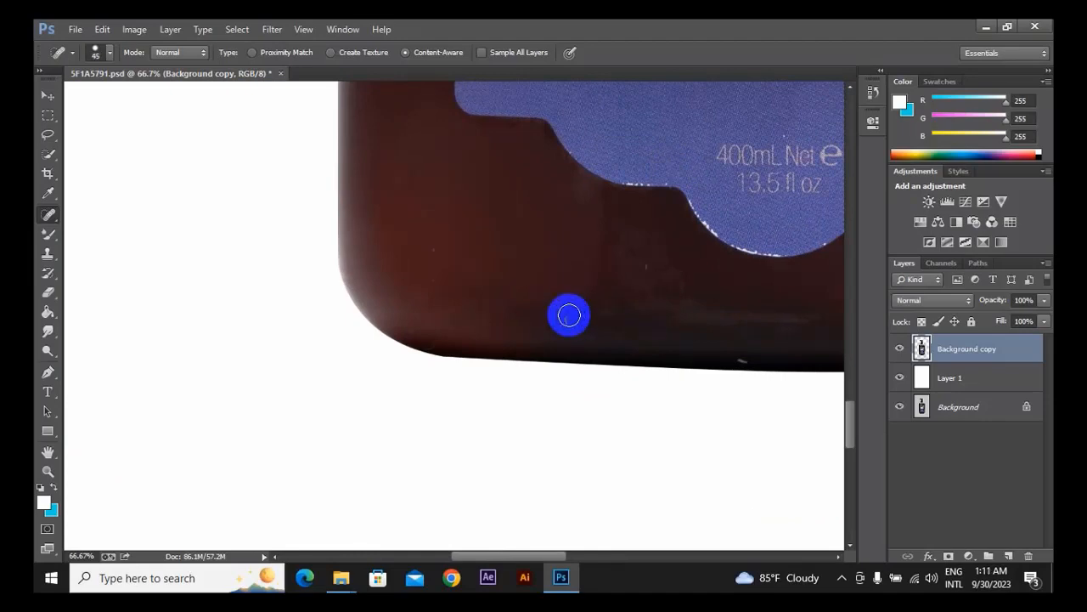
Try to heal the scalloped lower-left edge of the blue label with a 200 px Spot Healing Brush, and undo it.
key(bracketright)
key(bracketright)
key(bracketright)
key(bracketright)
key(bracketright)
key(bracketright)
key(bracketright)
key(bracketright)
key(bracketright)
key(bracketright)
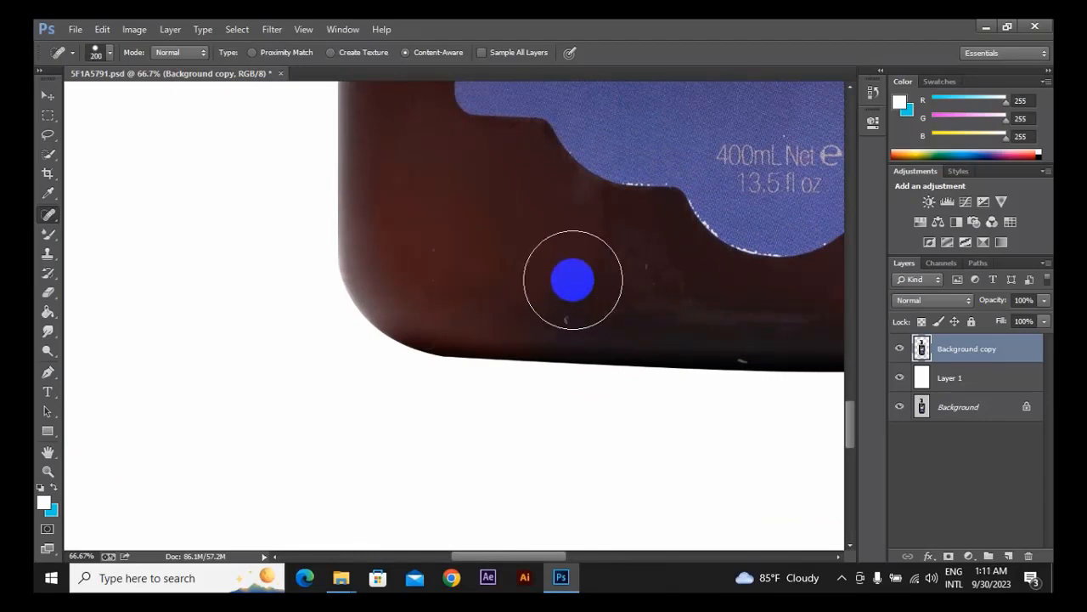
drag(561, 197, 553, 468)
drag(535, 289, 526, 475)
drag(518, 110, 511, 244)
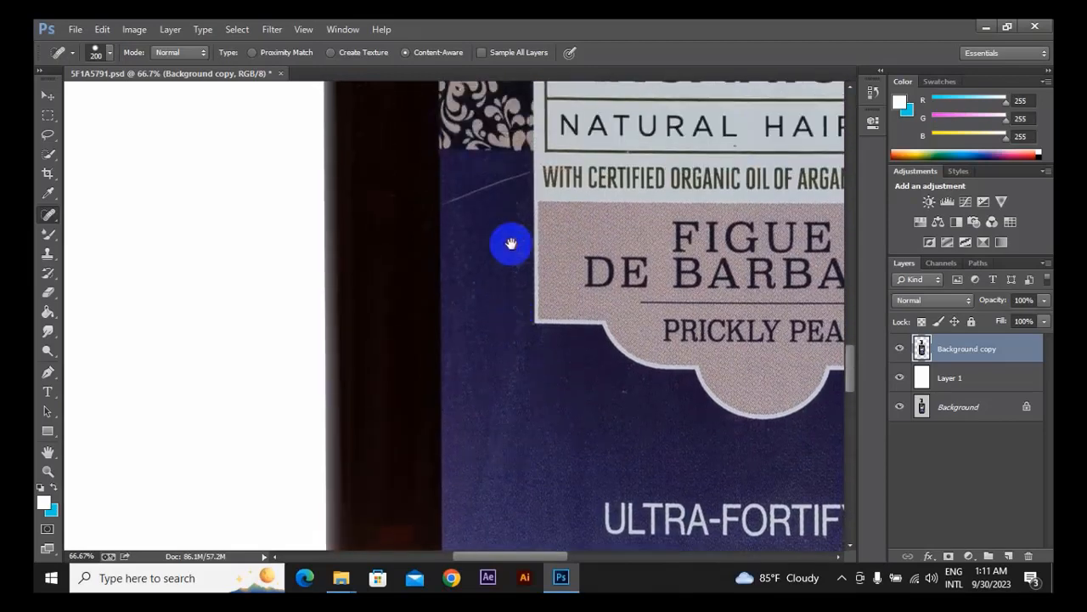
drag(540, 510, 512, 184)
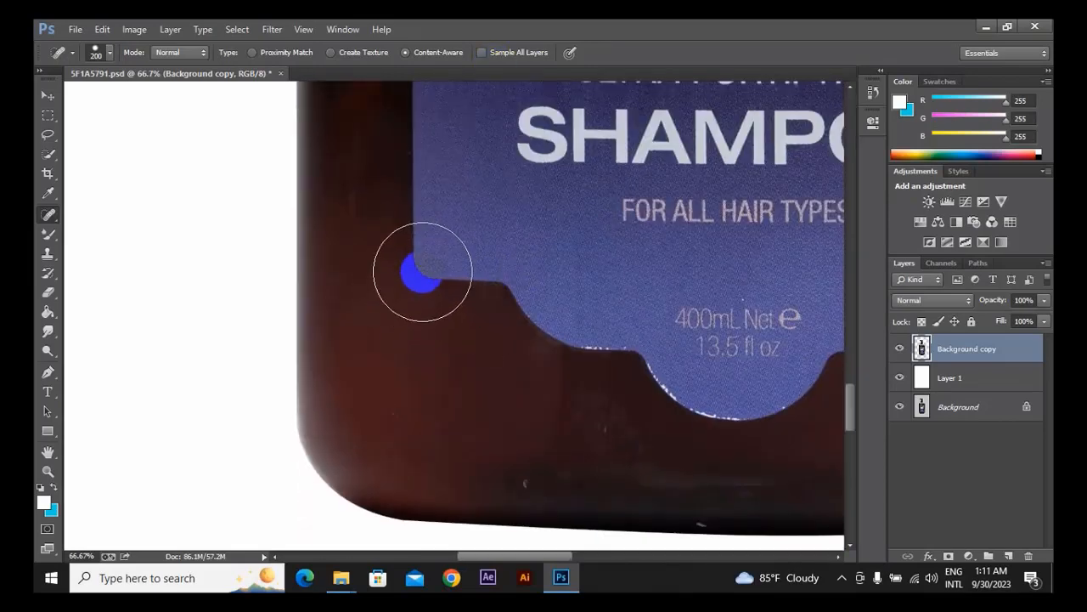
mouse_move(422, 272)
mouse_down()
mouse_move(449, 267)
mouse_move(497, 292)
mouse_up()
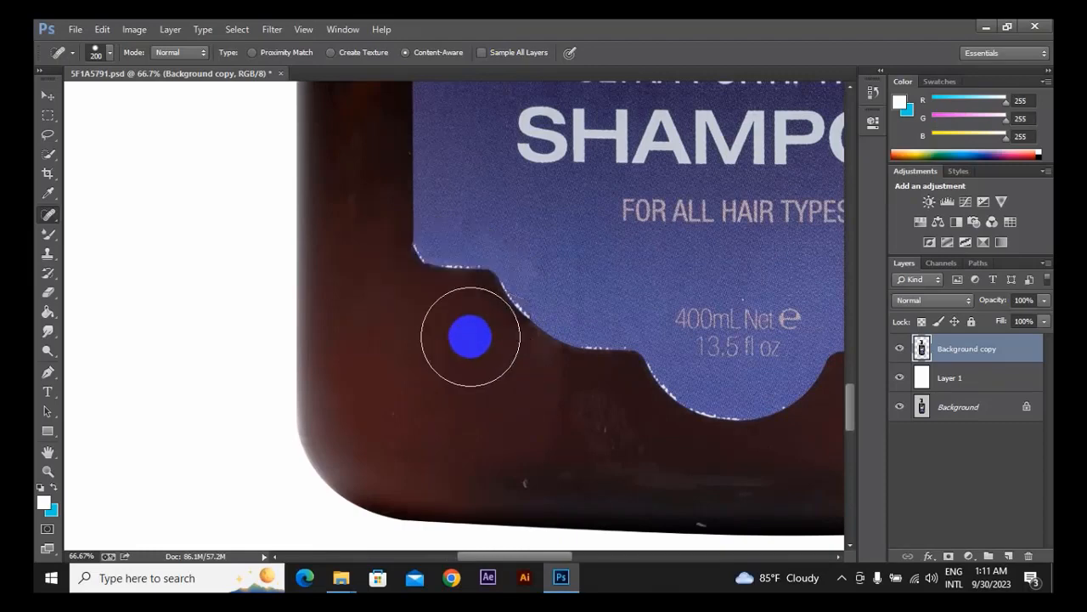
mouse_move(435, 276)
mouse_down()
mouse_move(493, 279)
mouse_move(638, 384)
mouse_up()
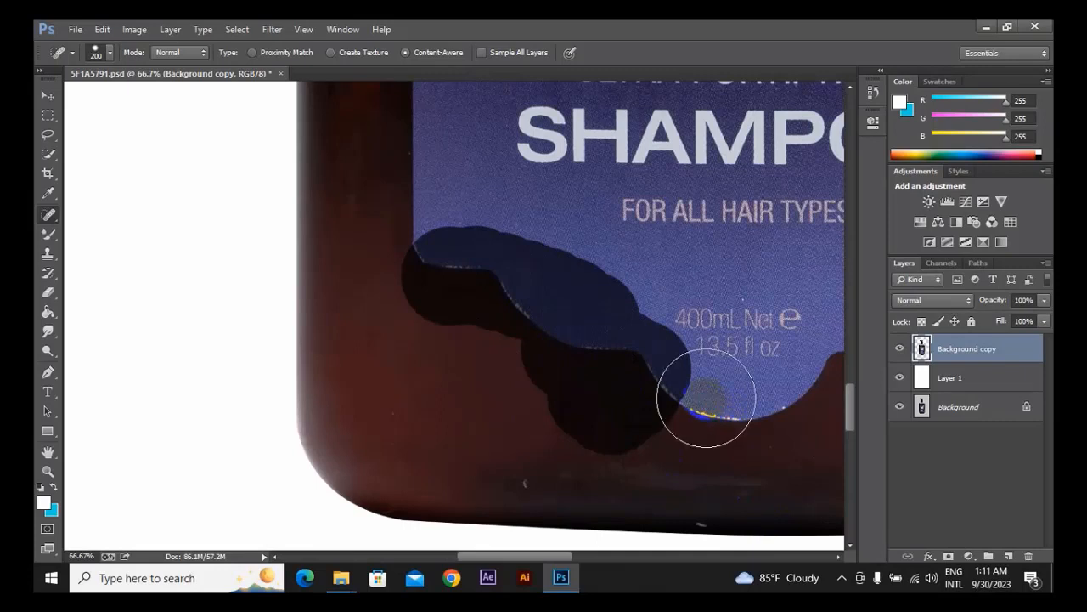
mouse_move(509, 327)
mouse_down()
mouse_move(546, 330)
mouse_move(540, 400)
mouse_move(591, 368)
mouse_up()
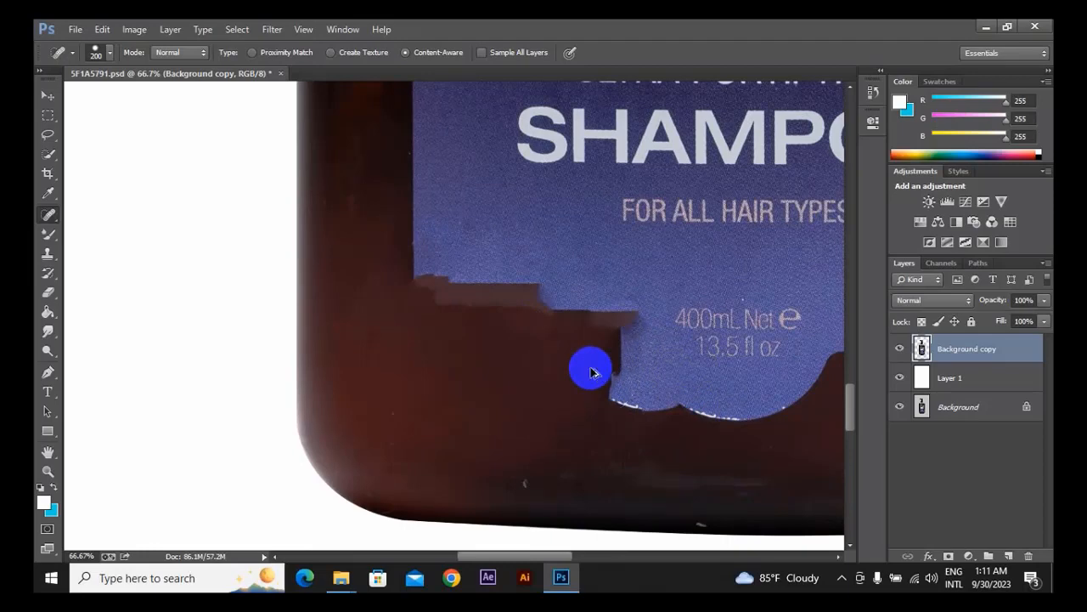
drag(590, 371, 591, 371)
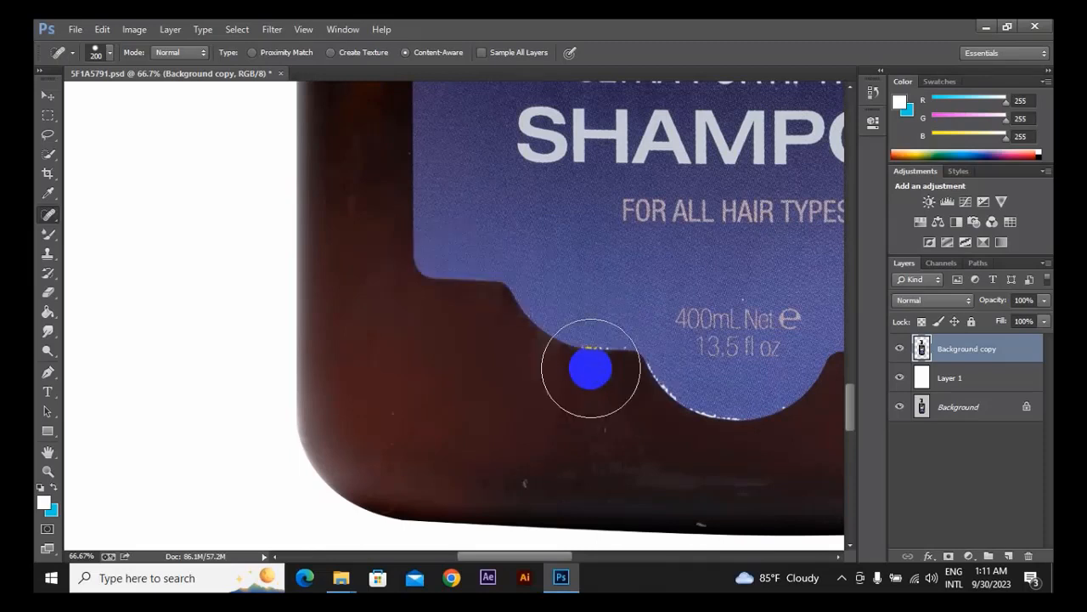
Remove the specks from the brown glass below the label's lower-left edge with a 50 px Spot Healing Brush.
key(bracketleft)
key(bracketleft)
key(bracketleft)
key(bracketleft)
key(bracketleft)
key(bracketleft)
key(bracketleft)
key(bracketleft)
key(bracketleft)
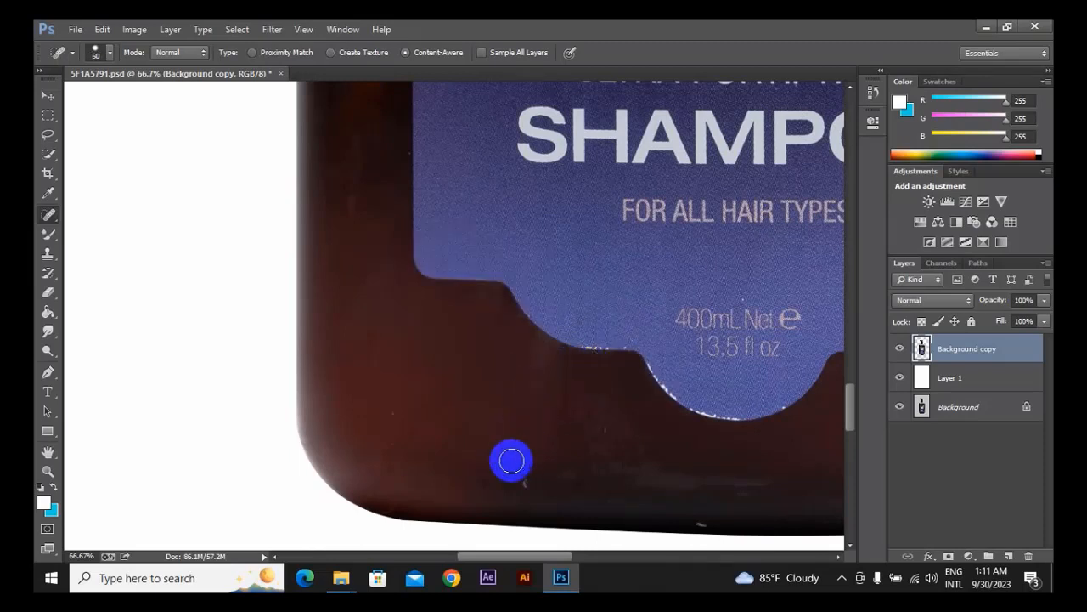
drag(386, 414, 388, 463)
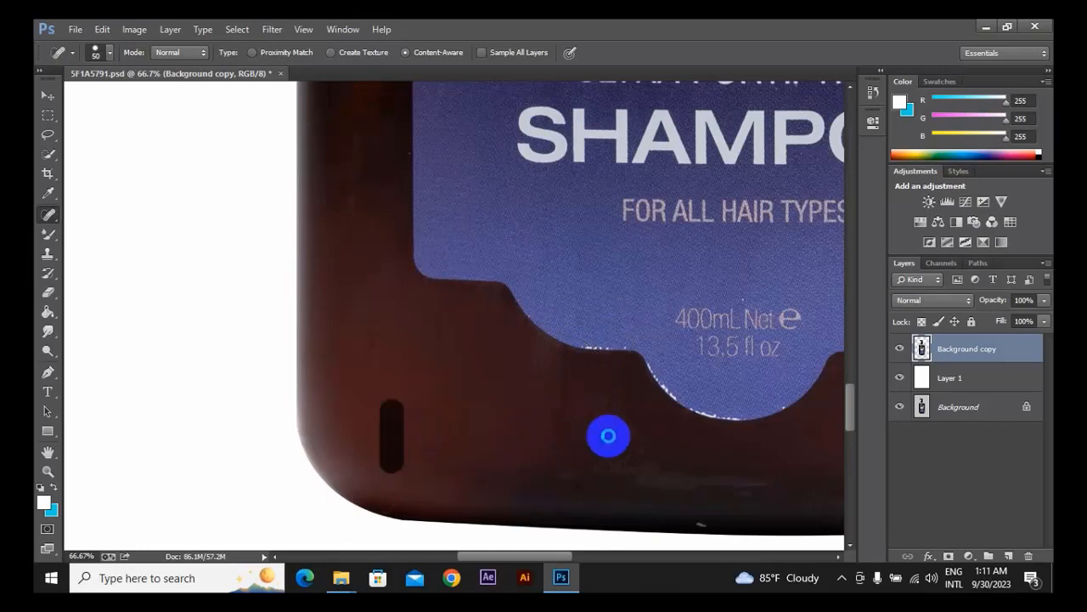
mouse_move(581, 405)
mouse_down()
mouse_move(613, 413)
mouse_move(627, 445)
mouse_move(621, 416)
mouse_move(602, 450)
mouse_move(610, 468)
mouse_move(655, 444)
mouse_up()
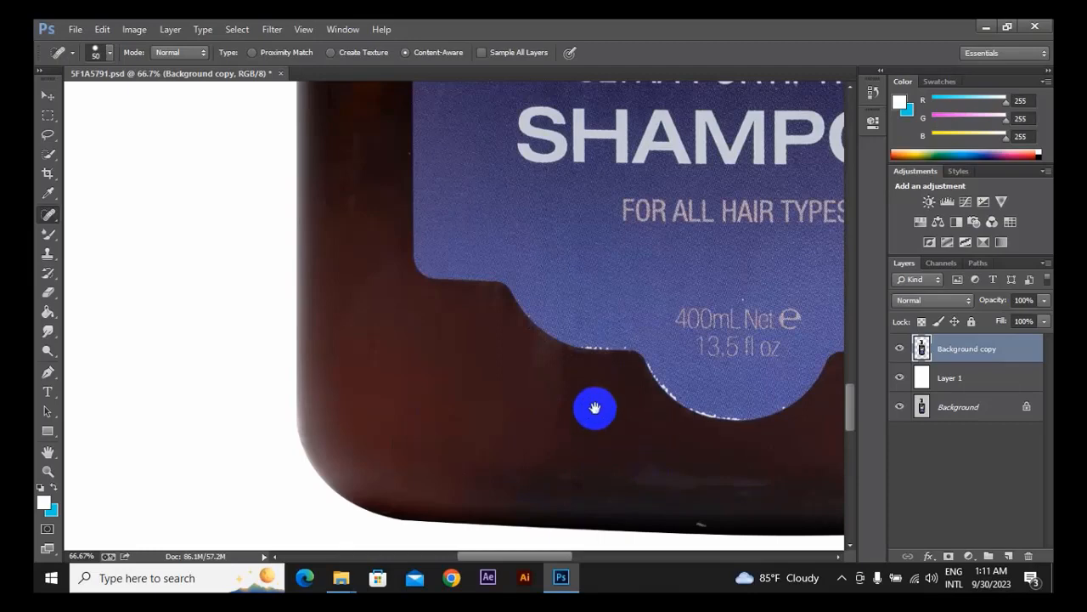
Paint over the letter U of ULTRA-FORTIFYING on the blue label with the 50 px Spot Healing Brush.
drag(579, 373, 595, 465)
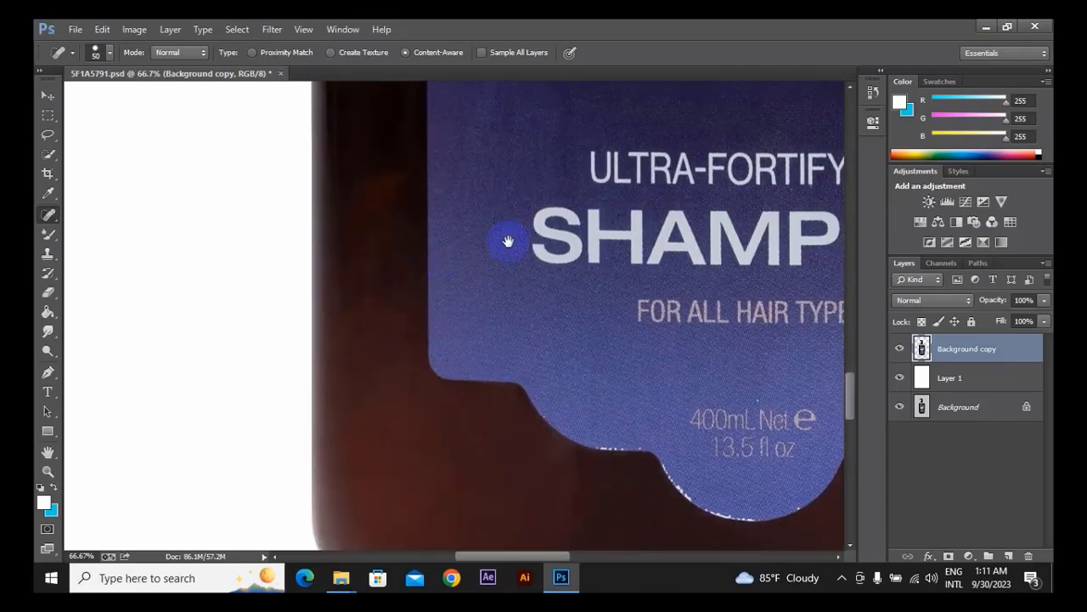
drag(504, 238, 381, 319)
mouse_move(461, 268)
mouse_down()
mouse_move(438, 271)
mouse_move(440, 280)
mouse_move(443, 265)
mouse_move(445, 282)
mouse_up()
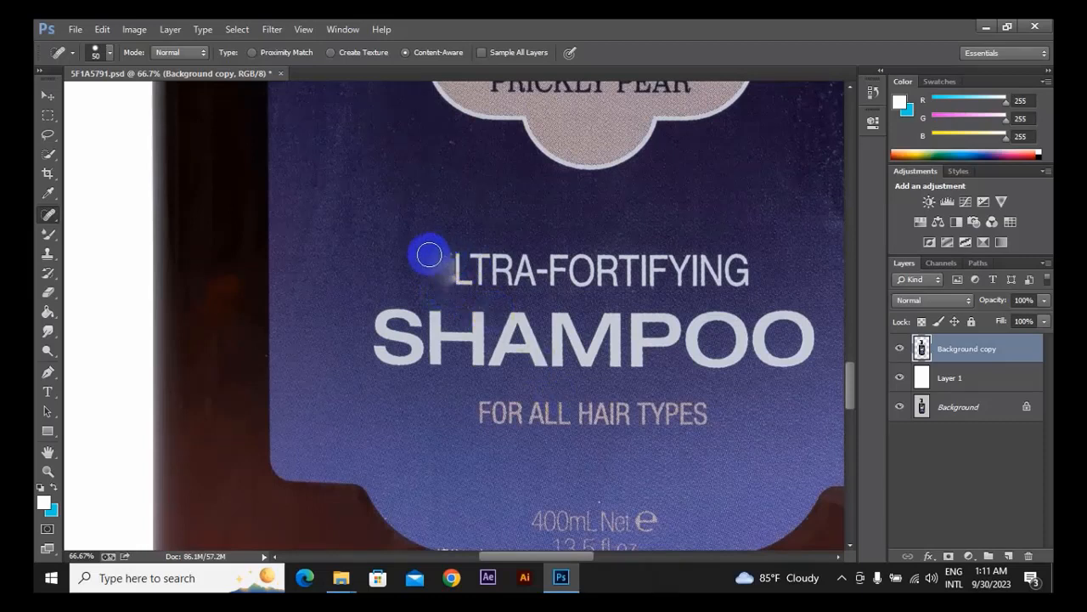
mouse_move(431, 224)
mouse_down()
mouse_move(438, 231)
mouse_move(406, 243)
mouse_move(416, 260)
mouse_move(400, 263)
mouse_move(447, 234)
mouse_up()
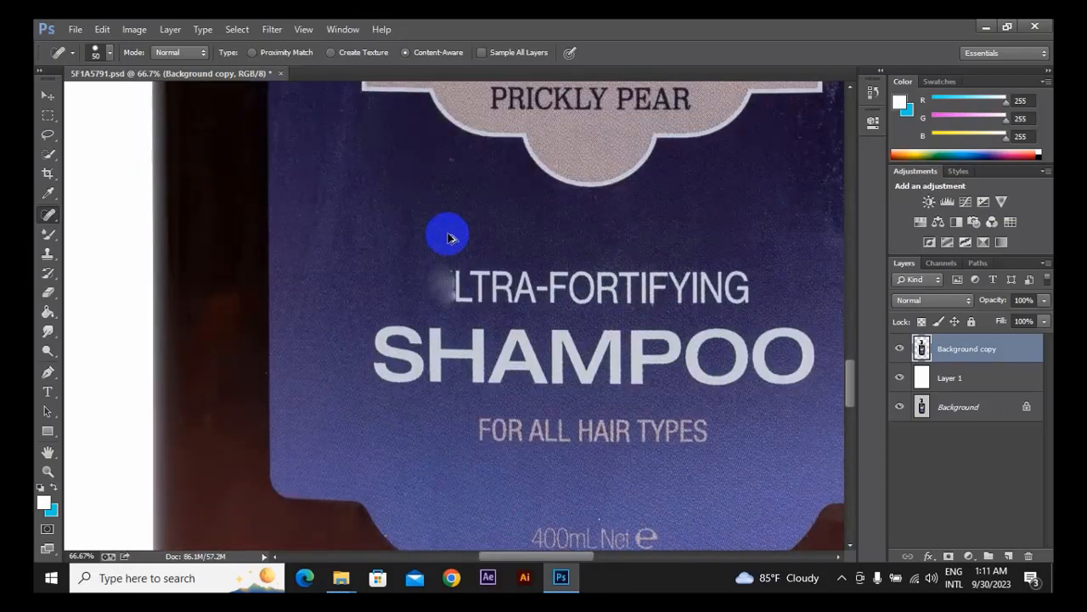
Switch to the Patch tool and examine the dark glass and shoulder above the patterned label for blemishes.
mouse_move(447, 234)
mouse_down()
mouse_move(294, 245)
mouse_move(301, 235)
mouse_move(383, 374)
mouse_move(370, 490)
mouse_move(255, 534)
mouse_move(287, 444)
mouse_move(332, 204)
mouse_up()
click(306, 401)
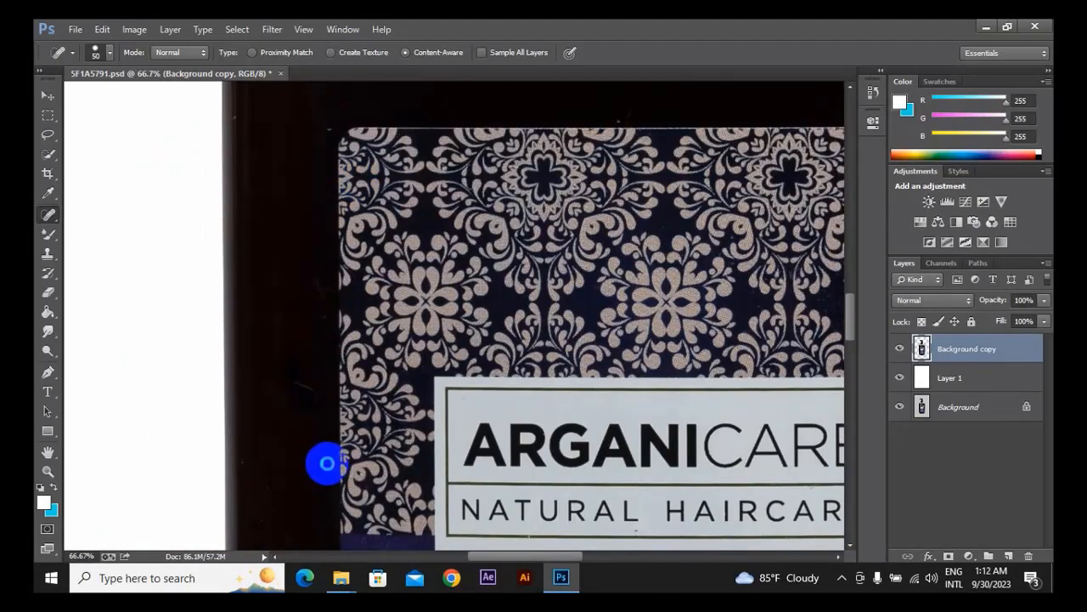
right_click(47, 220)
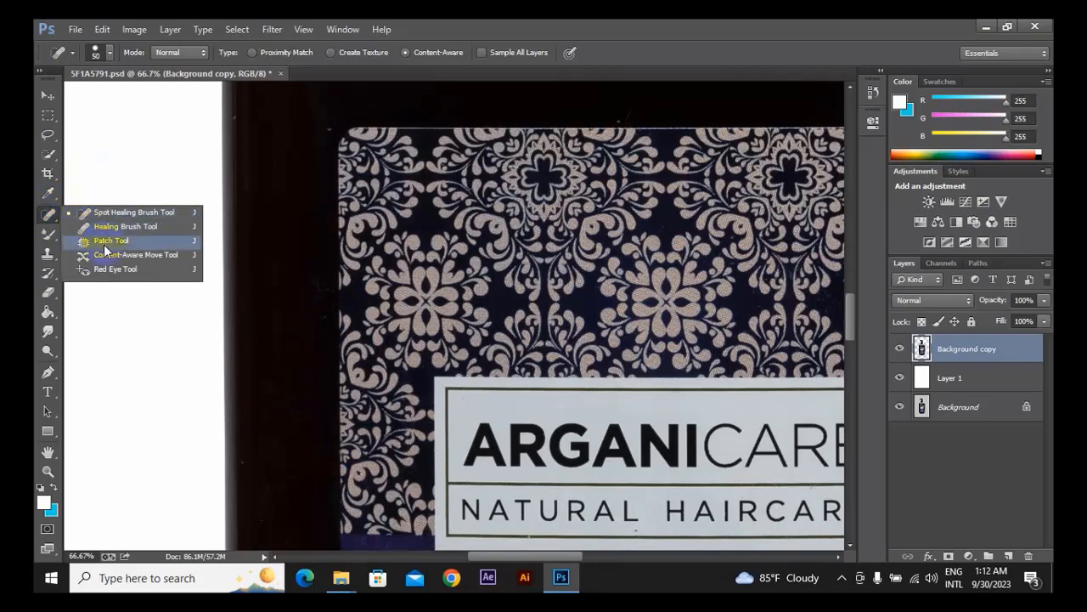
click(109, 240)
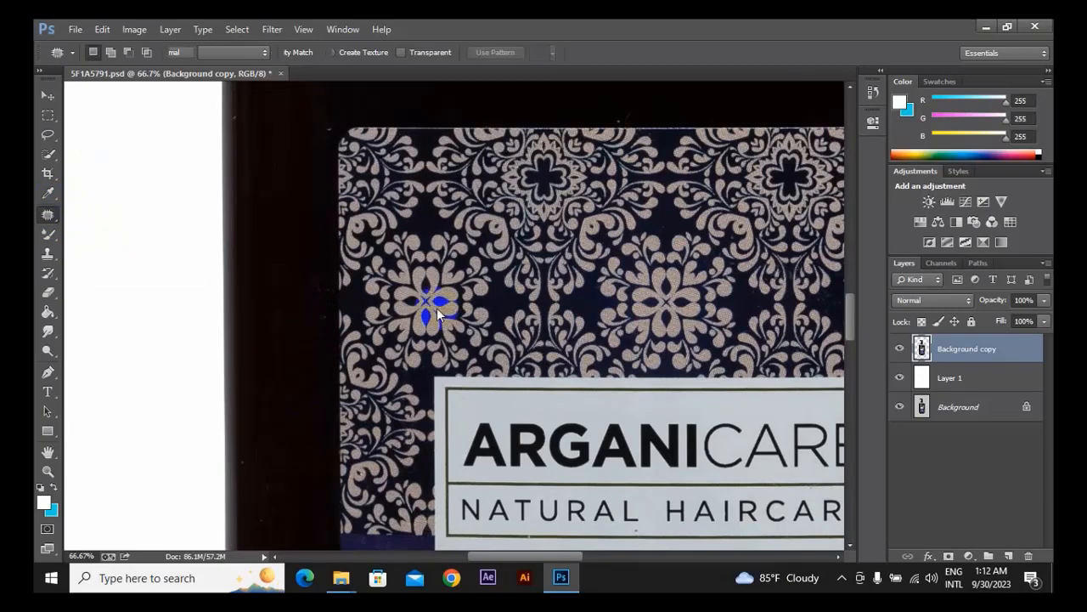
drag(648, 157, 537, 408)
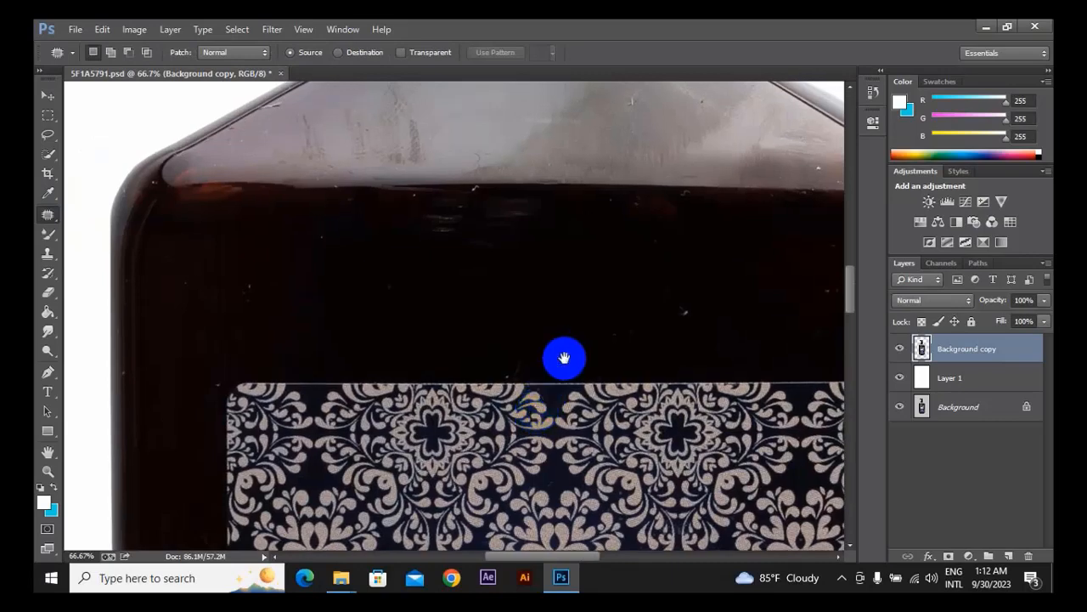
drag(563, 356, 515, 382)
drag(615, 342, 427, 292)
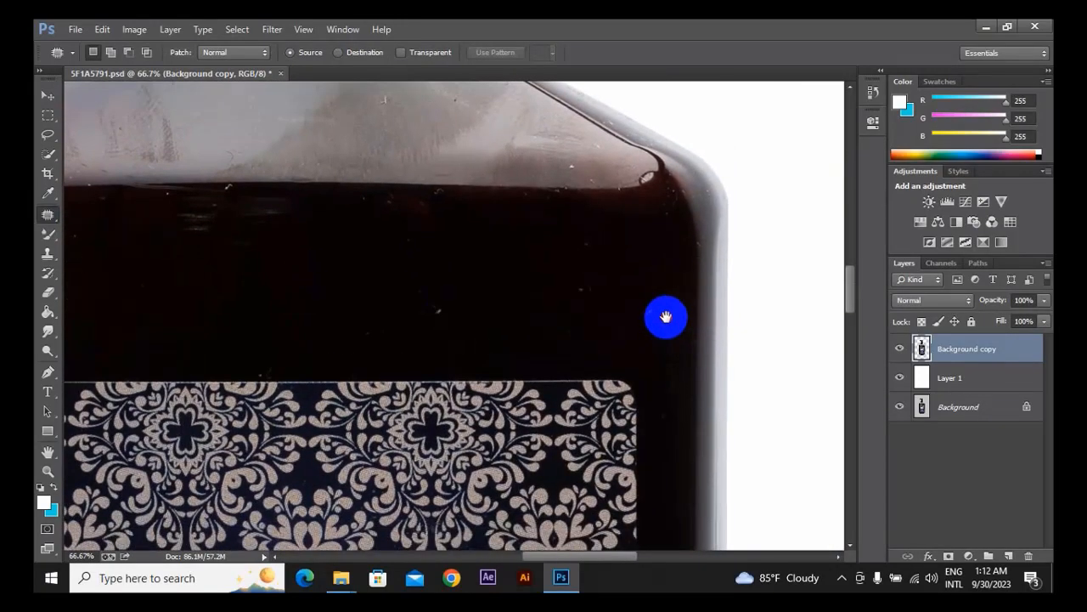
drag(666, 316, 677, 417)
drag(521, 382, 716, 335)
drag(432, 311, 568, 341)
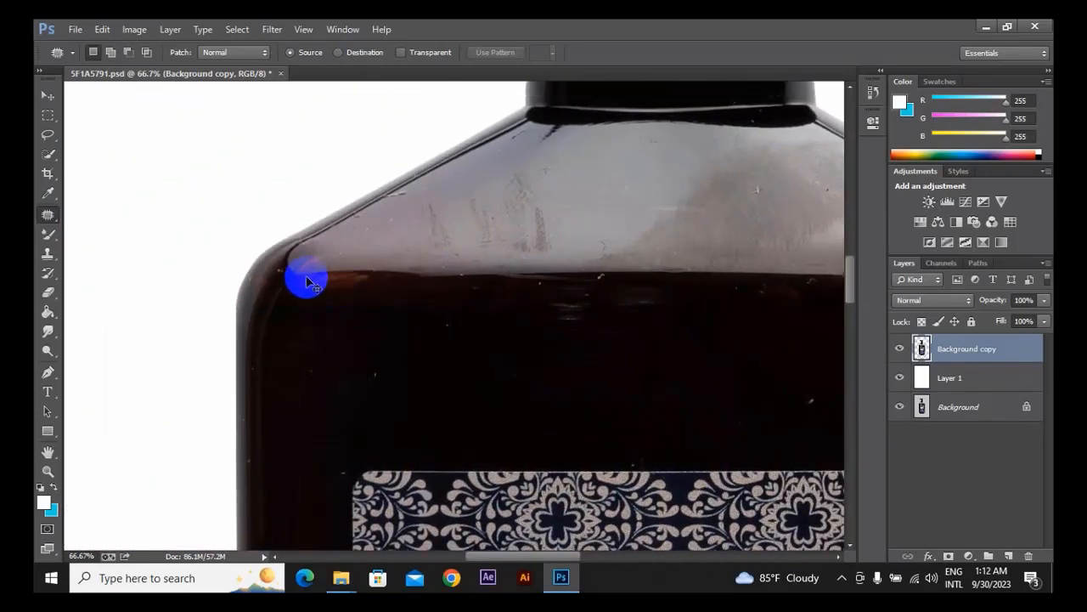
Outline the reddish reflection just below the bottle's left shoulder edge with the Patch tool in Normal mode, Source option.
scroll(307, 282, up, 2)
drag(349, 213, 468, 215)
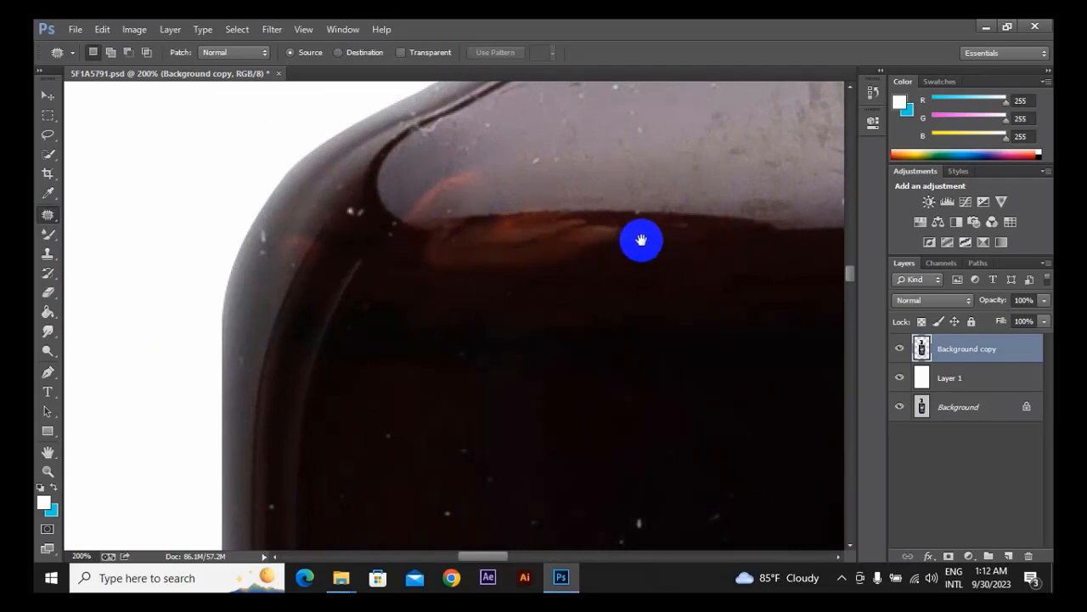
drag(641, 240, 298, 226)
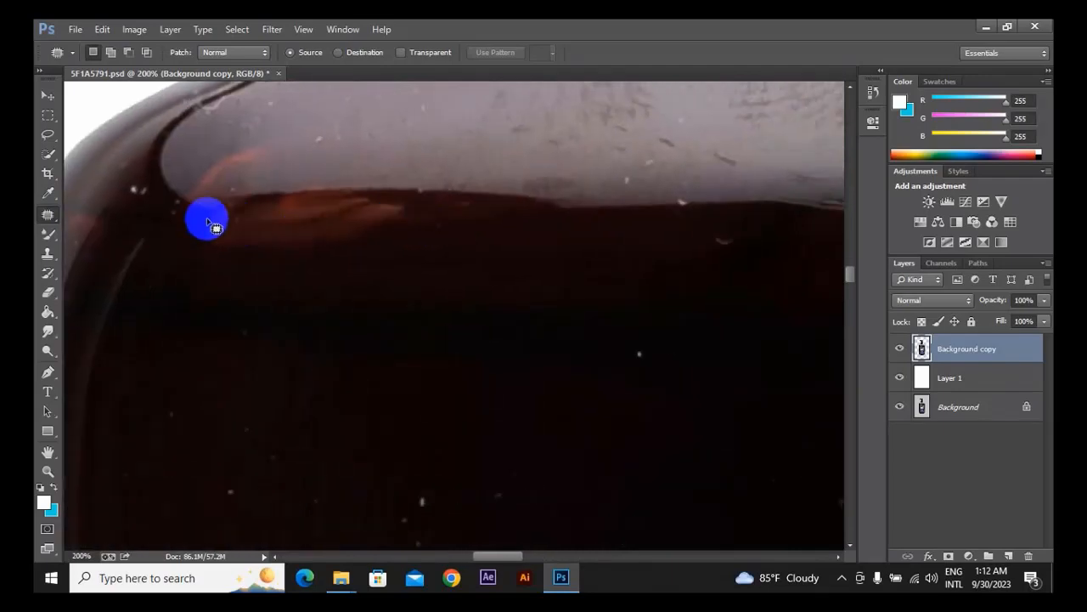
drag(416, 199, 496, 197)
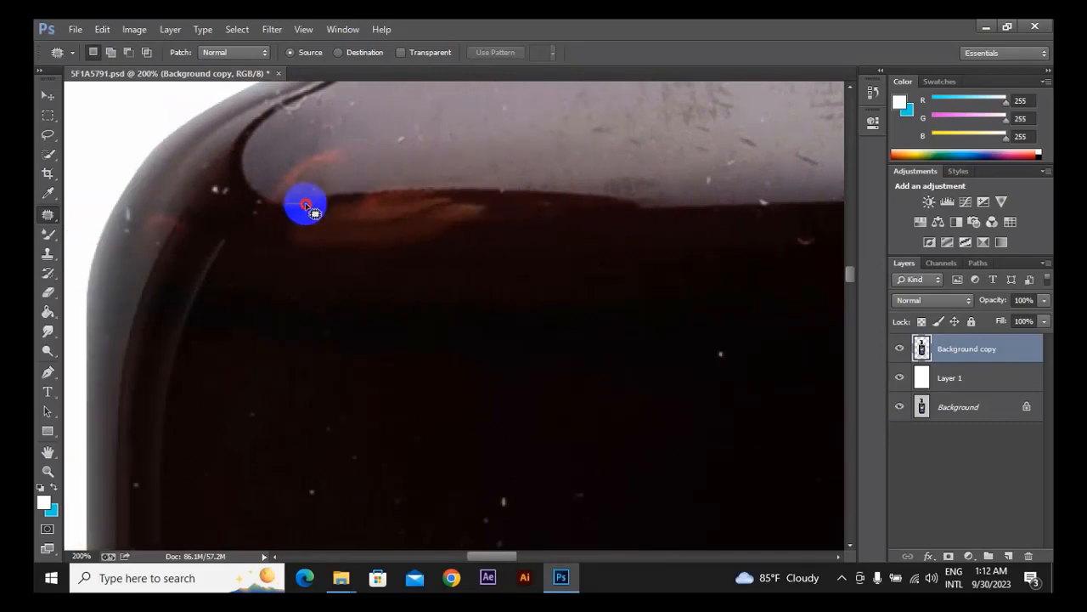
mouse_move(306, 205)
mouse_down()
mouse_move(369, 190)
mouse_move(461, 190)
mouse_move(495, 197)
mouse_move(515, 221)
mouse_up()
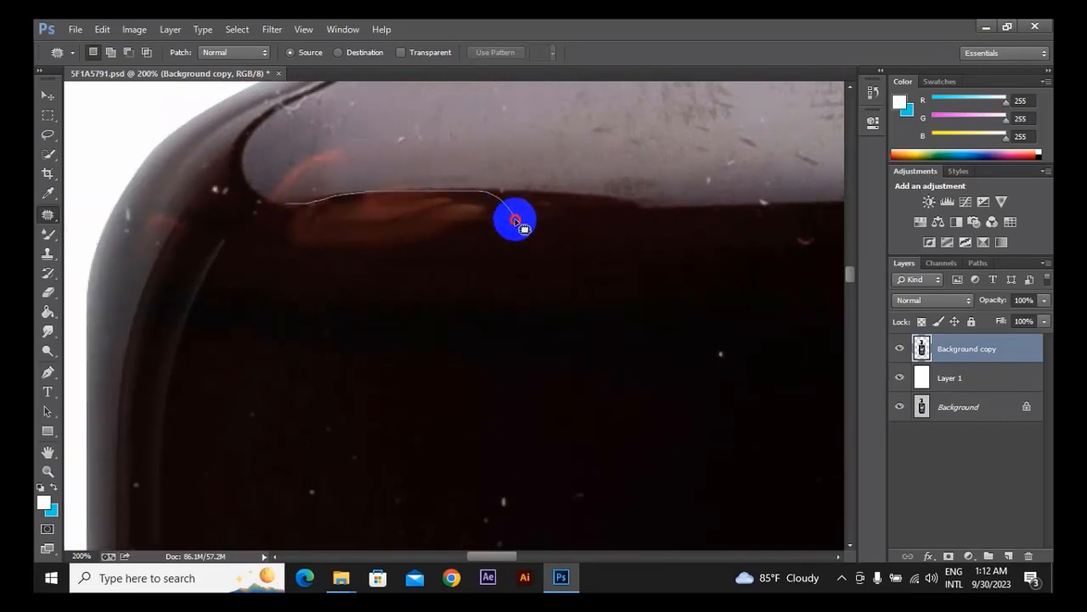
drag(479, 268, 293, 265)
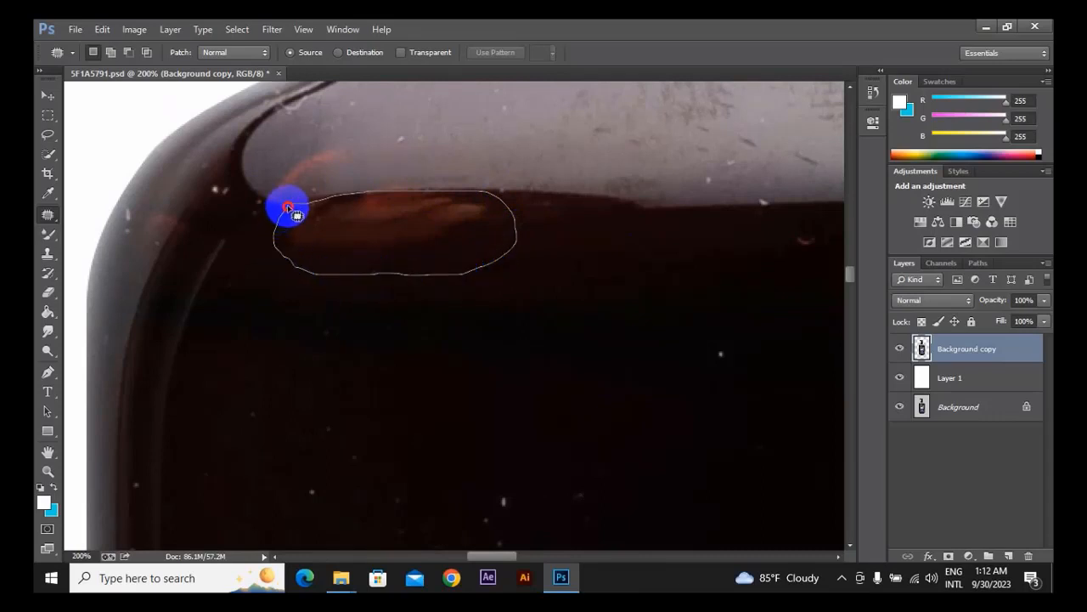
drag(289, 206, 287, 208)
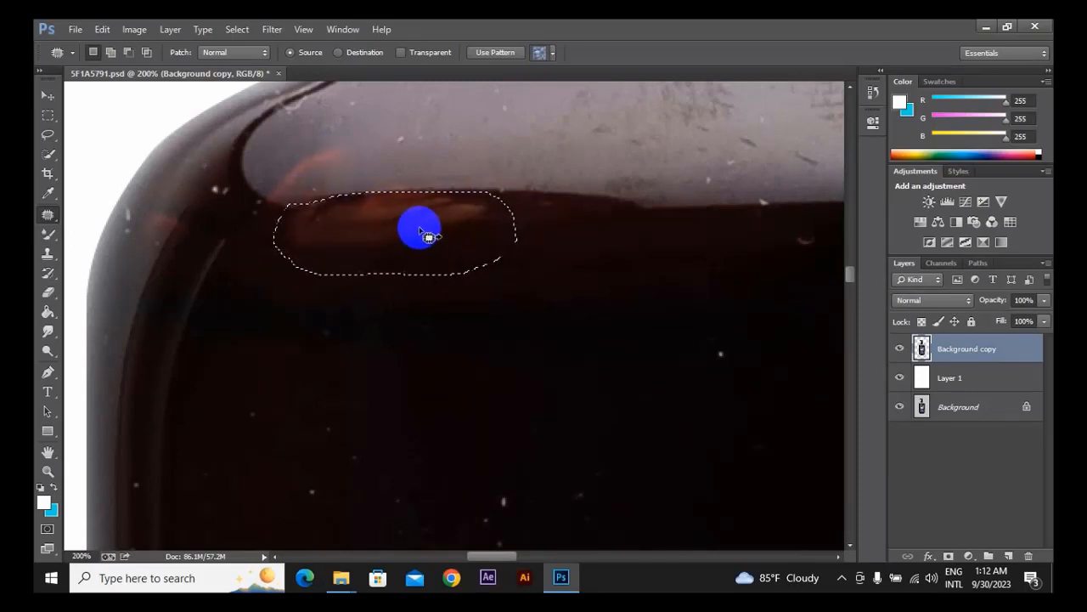
Patch the outlined reddish reflection with darker glass from below it and clear the selection.
drag(423, 296, 525, 333)
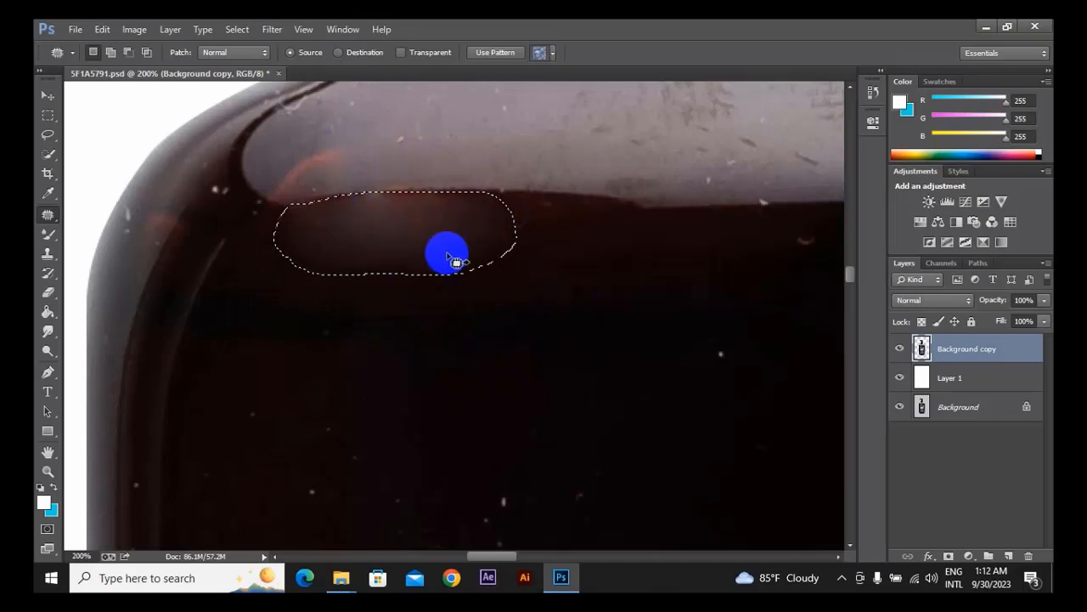
drag(515, 263, 566, 331)
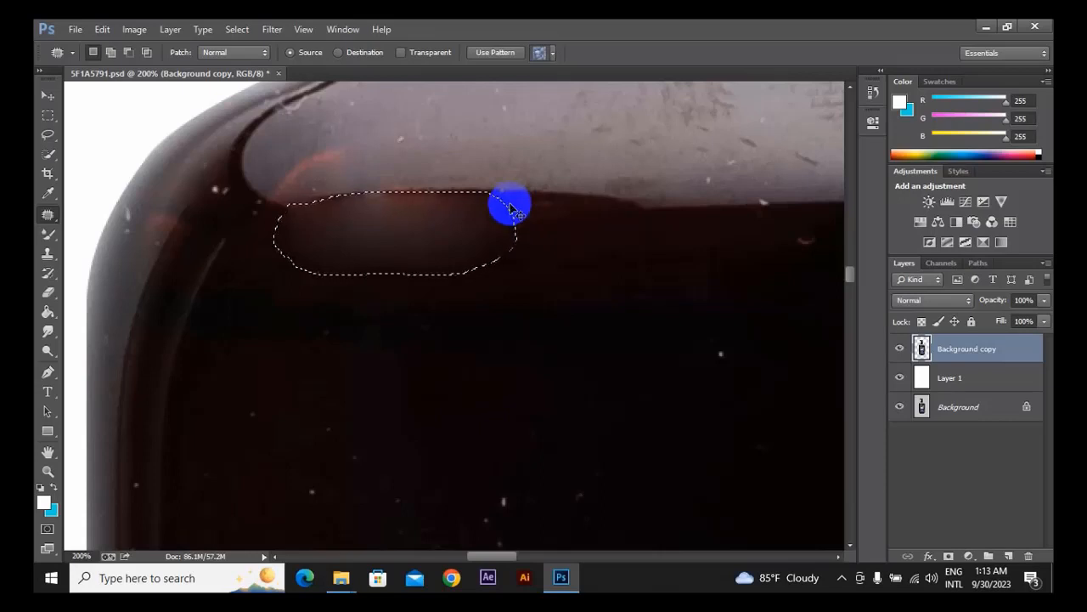
key(ctrl+d)
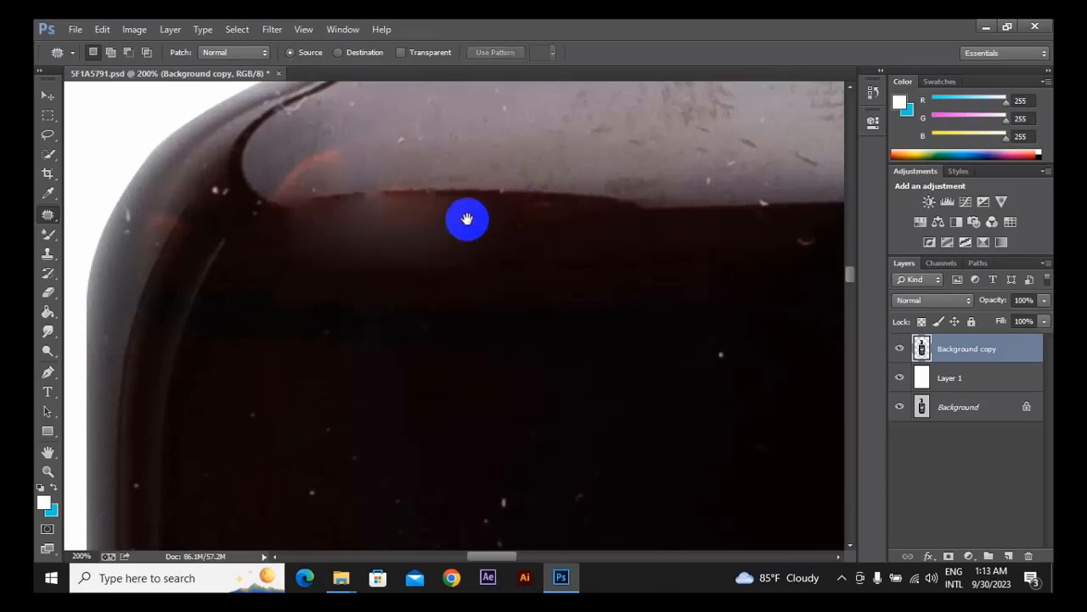
Outline a small blemish in the dark glass just below the shoulder and patch it with neighbouring dark glass.
drag(467, 219, 400, 246)
drag(549, 279, 462, 135)
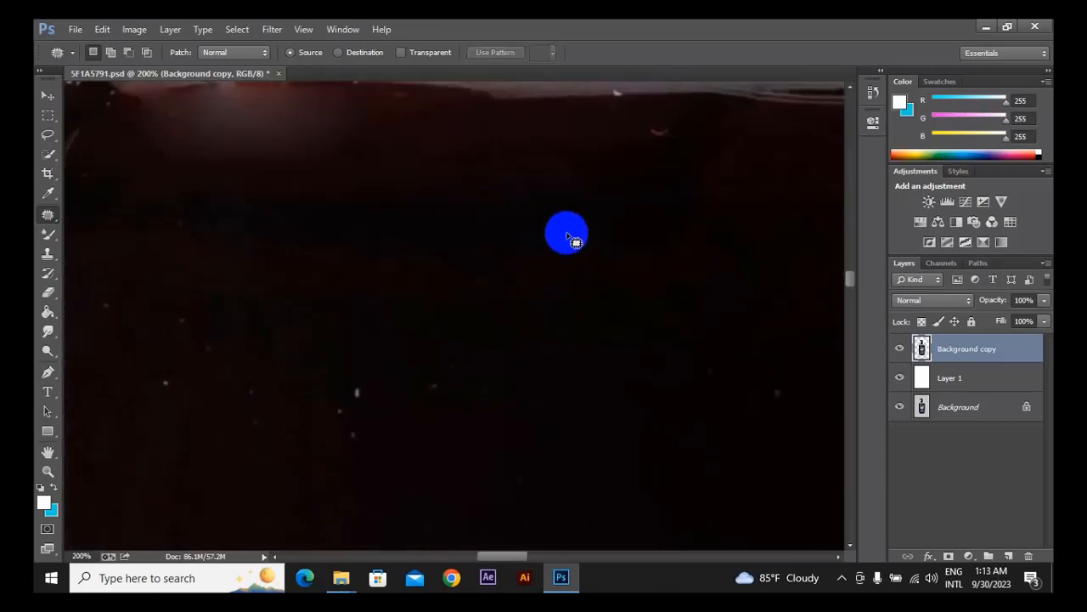
mouse_move(567, 237)
mouse_down()
mouse_move(555, 264)
mouse_move(576, 268)
mouse_move(598, 245)
mouse_move(593, 232)
mouse_move(564, 229)
mouse_move(557, 239)
mouse_move(590, 246)
mouse_move(539, 292)
mouse_up()
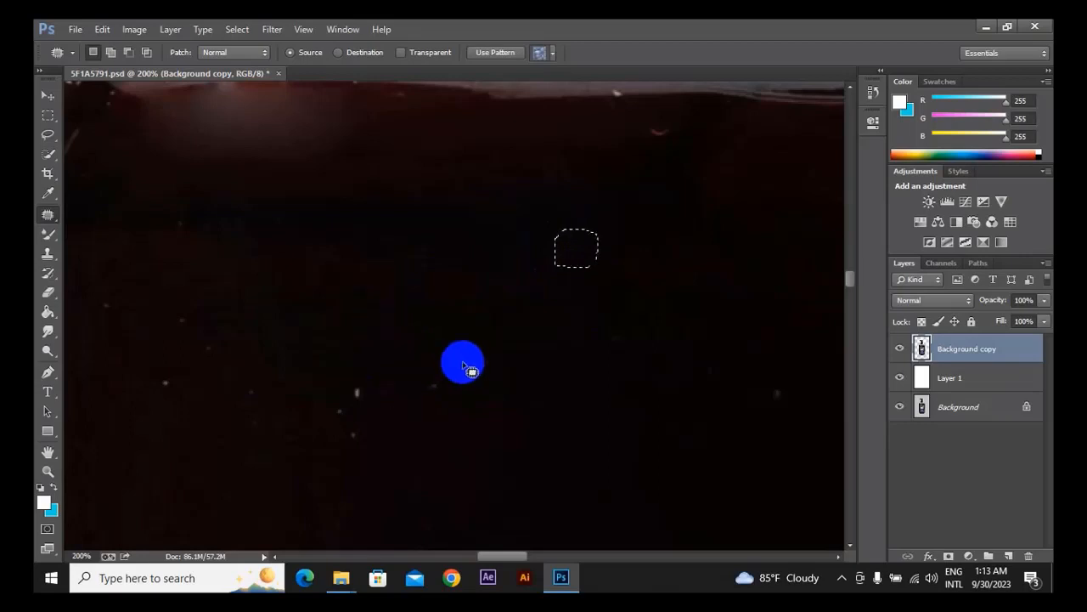
Patch the darkest textured scuff on the bottle's grey shoulder with cleaner surface to its right and clear the selection.
key(space)
drag(603, 232, 459, 503)
drag(560, 290, 394, 377)
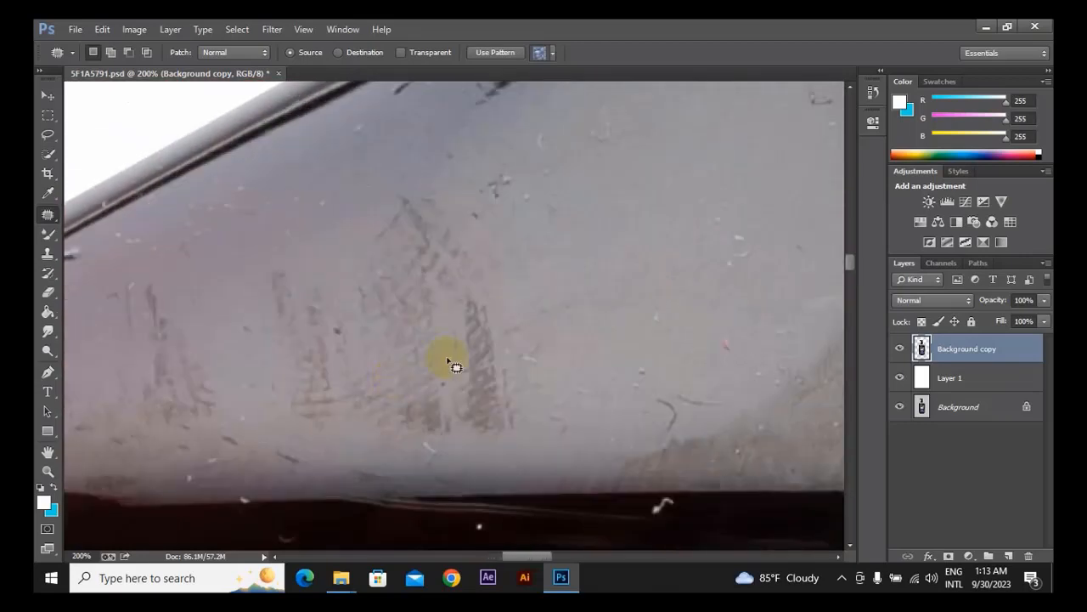
mouse_move(455, 426)
mouse_down()
mouse_move(534, 388)
mouse_move(467, 302)
mouse_up()
mouse_move(487, 380)
mouse_down()
mouse_move(577, 258)
mouse_move(583, 292)
mouse_up()
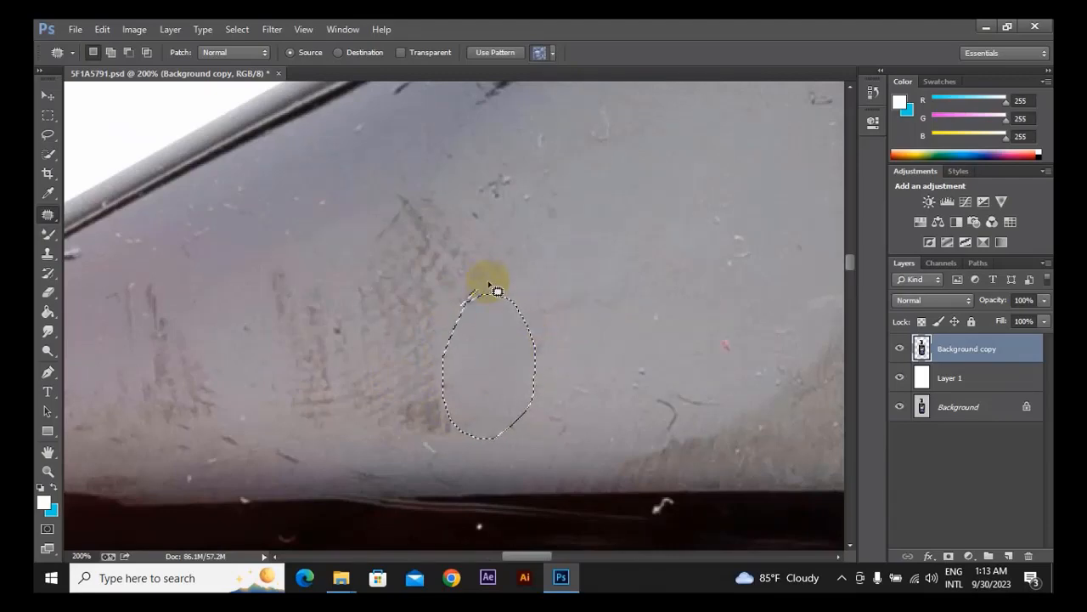
key(ctrl+d)
Patch the upper right edge of the remaining shoulder scuff and the dark speck cluster above it with clean grey surface.
drag(308, 391, 446, 169)
drag(146, 316, 318, 333)
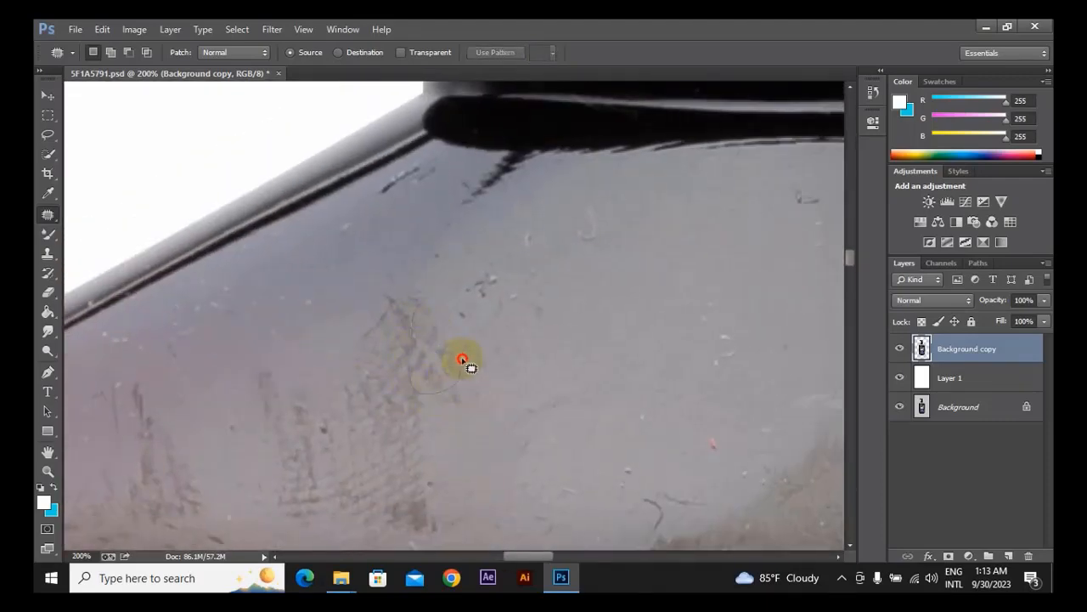
mouse_move(462, 358)
mouse_down()
mouse_move(438, 291)
mouse_move(432, 355)
mouse_move(552, 346)
mouse_up()
click(457, 286)
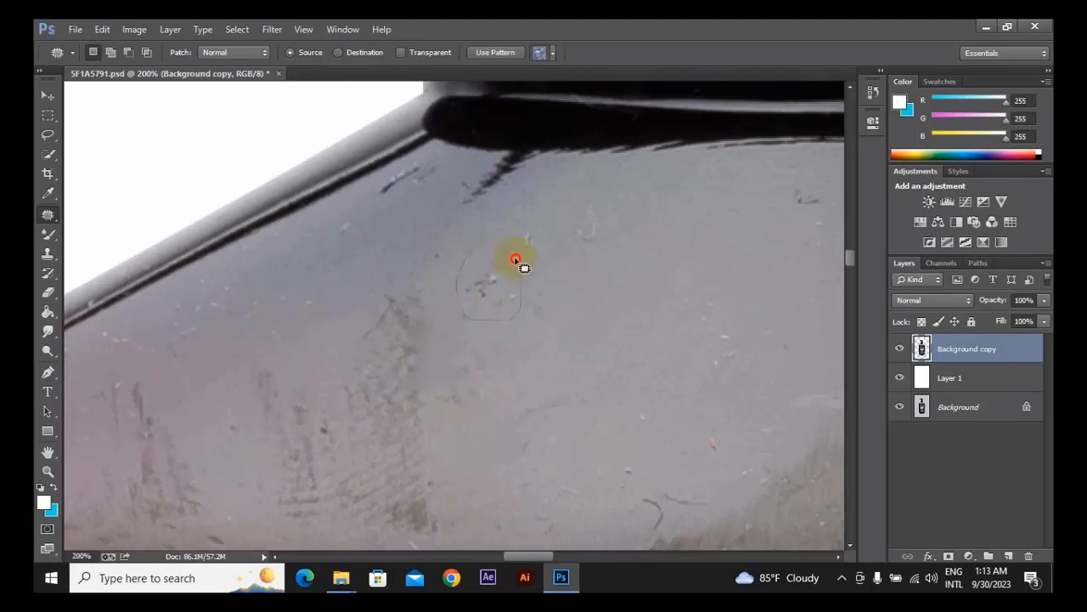
mouse_move(516, 260)
mouse_down()
mouse_move(507, 307)
mouse_move(578, 315)
mouse_move(596, 304)
mouse_move(530, 291)
mouse_up()
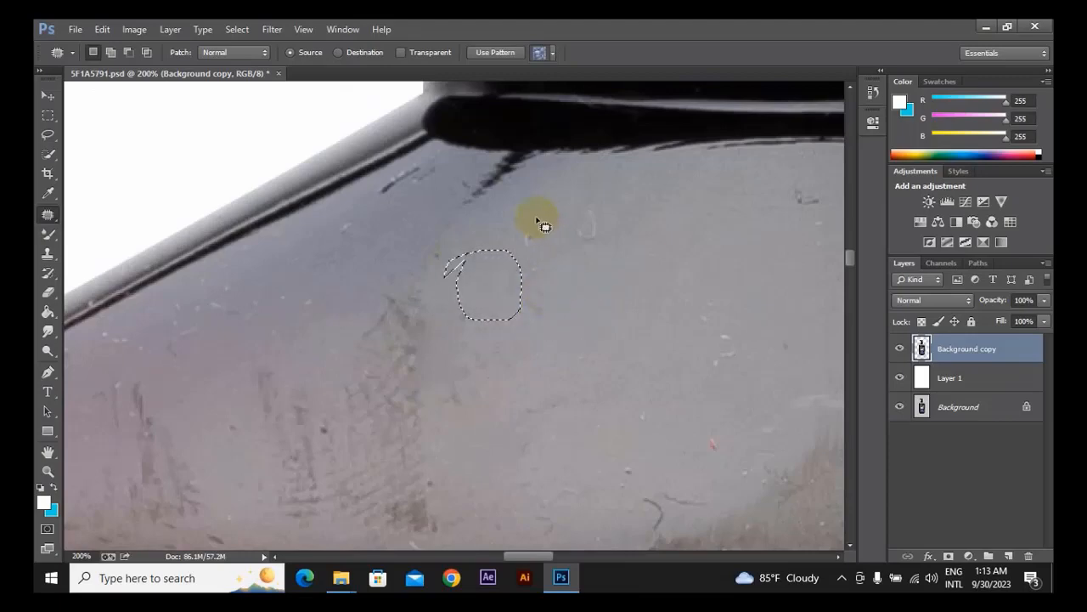
Patch the small light speck and the curved light mark below the black collar with clean grey surface beneath them.
mouse_move(544, 225)
mouse_down()
mouse_move(517, 260)
mouse_move(532, 280)
mouse_up()
drag(532, 238, 598, 284)
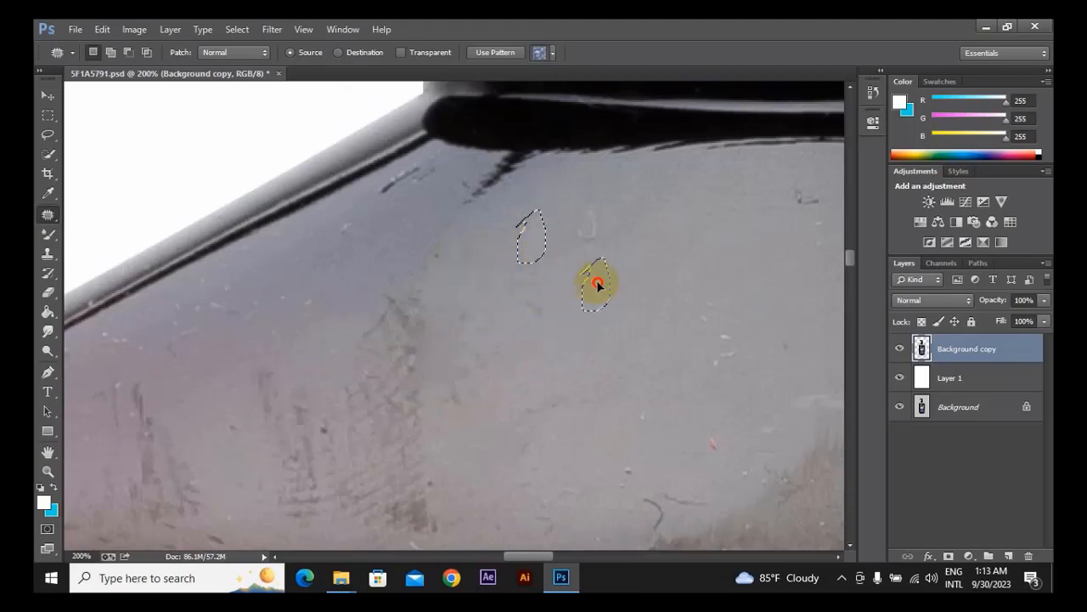
mouse_move(597, 195)
mouse_down()
mouse_move(569, 213)
mouse_move(583, 255)
mouse_move(598, 196)
mouse_up()
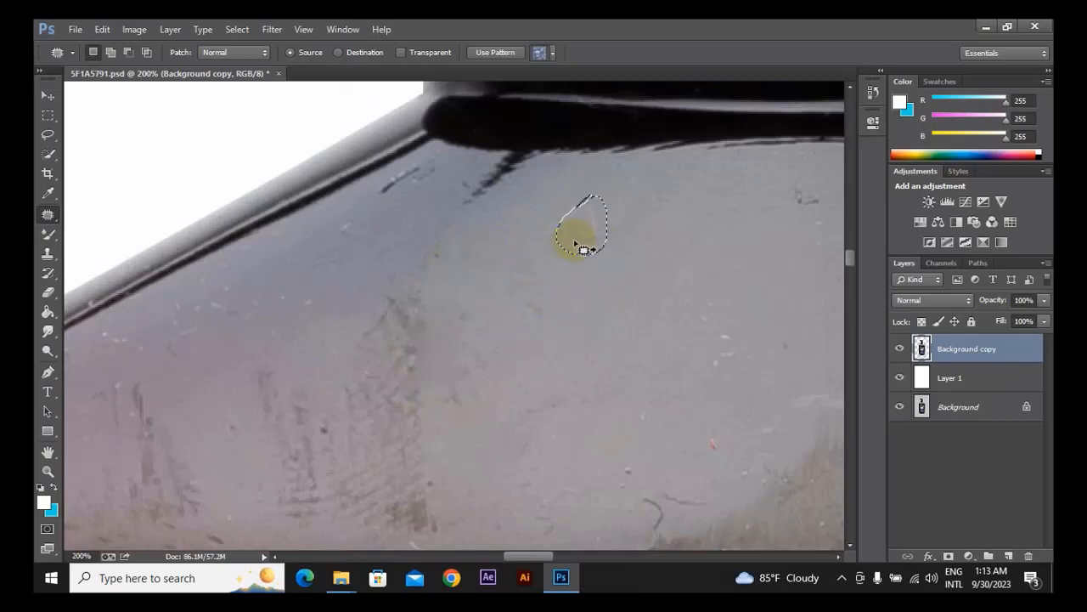
drag(575, 240, 580, 301)
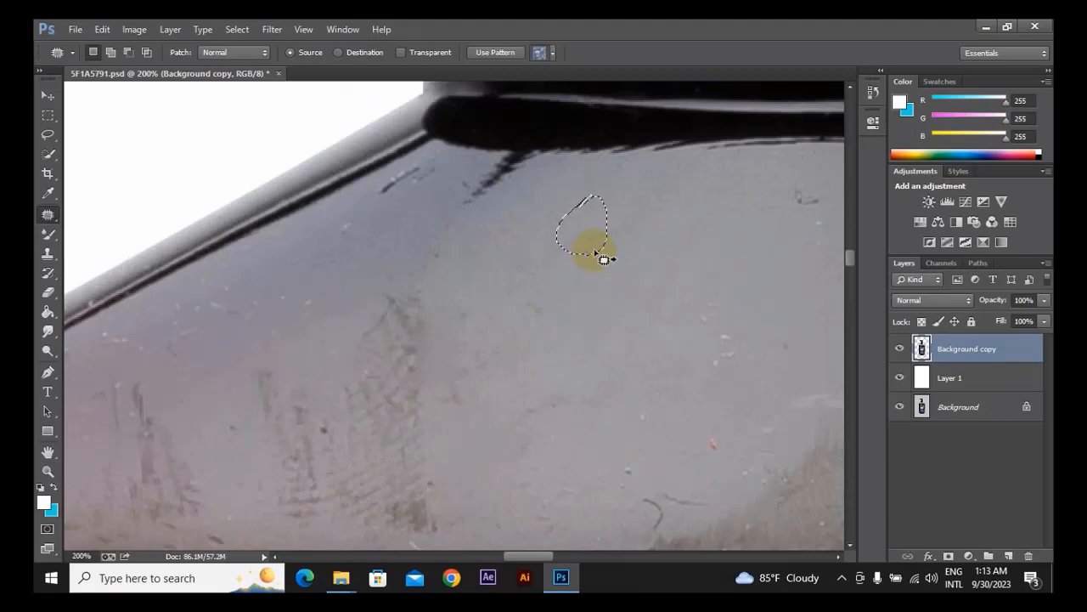
Clear the selection and remove the white specks in the middle of the grey shoulder with the 50 px Spot Healing Brush.
key(space)
drag(715, 287, 588, 260)
right_click(48, 215)
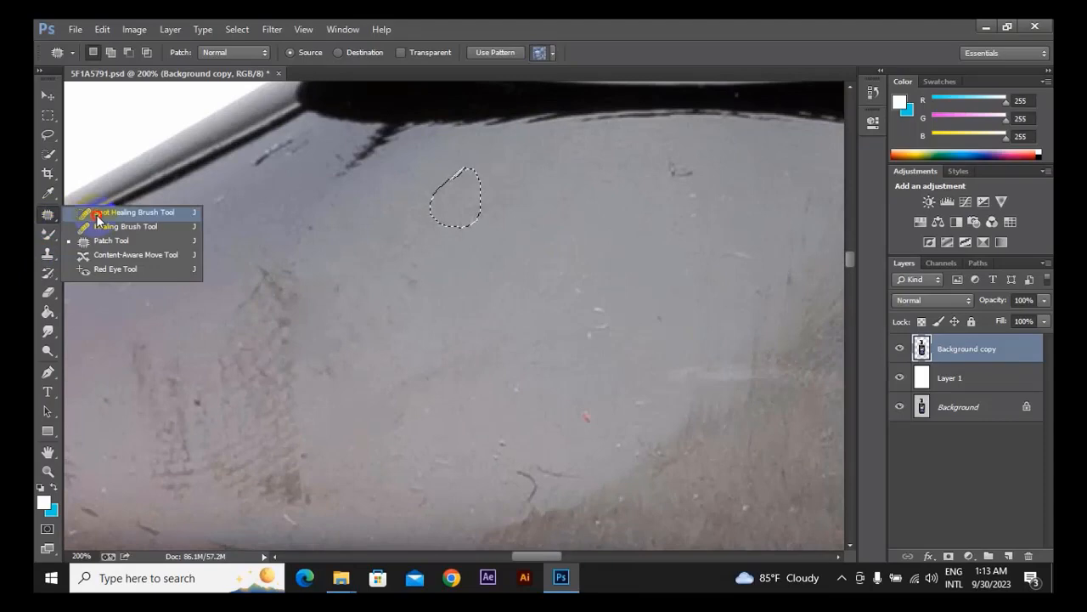
click(97, 214)
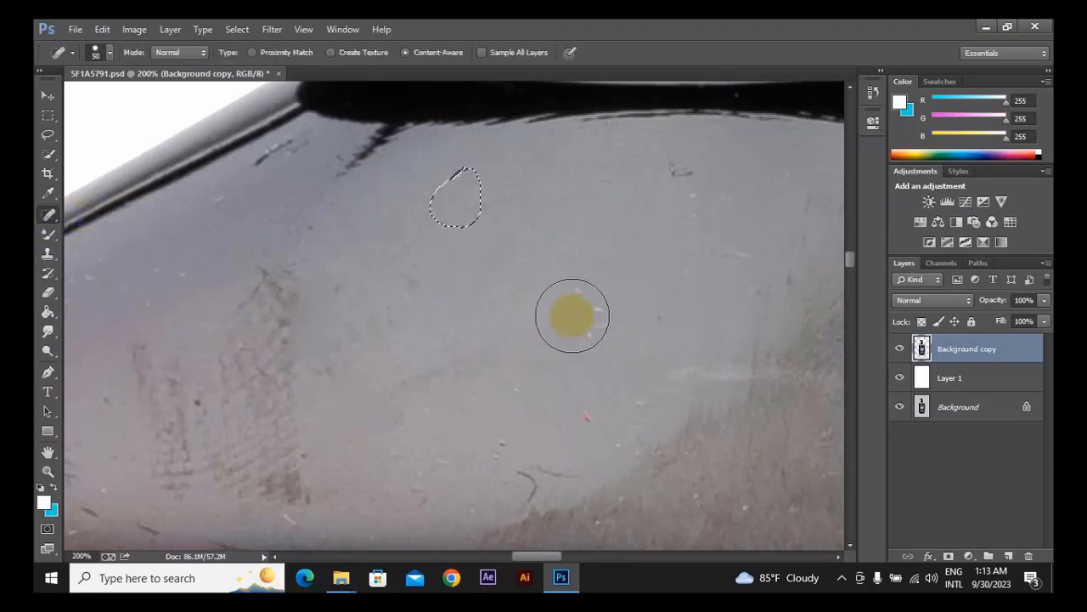
key(ctrl+d)
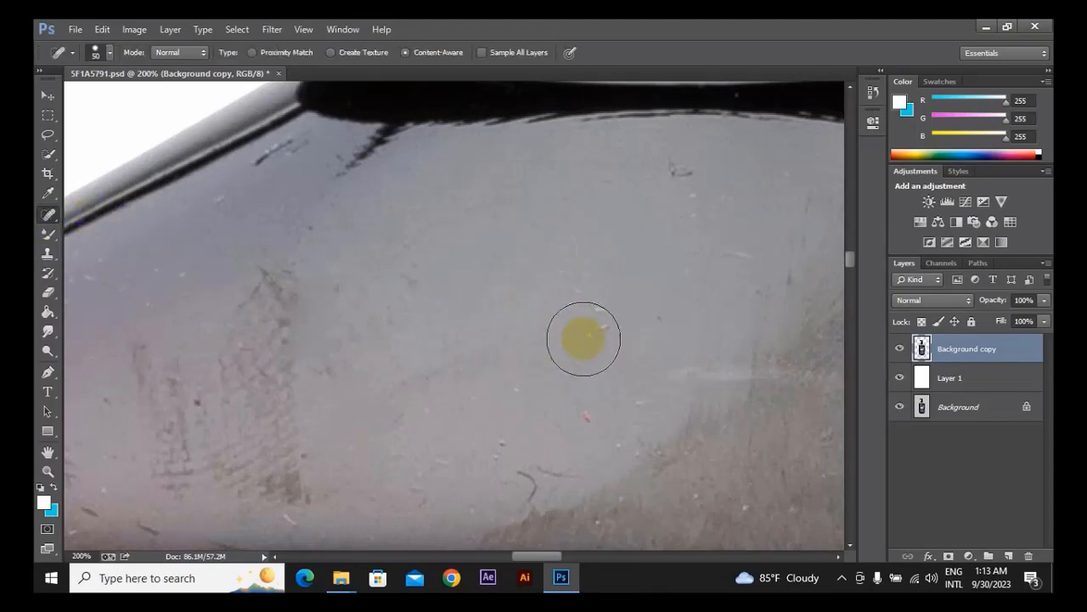
mouse_move(584, 305)
mouse_down()
mouse_move(588, 328)
mouse_move(600, 324)
mouse_up()
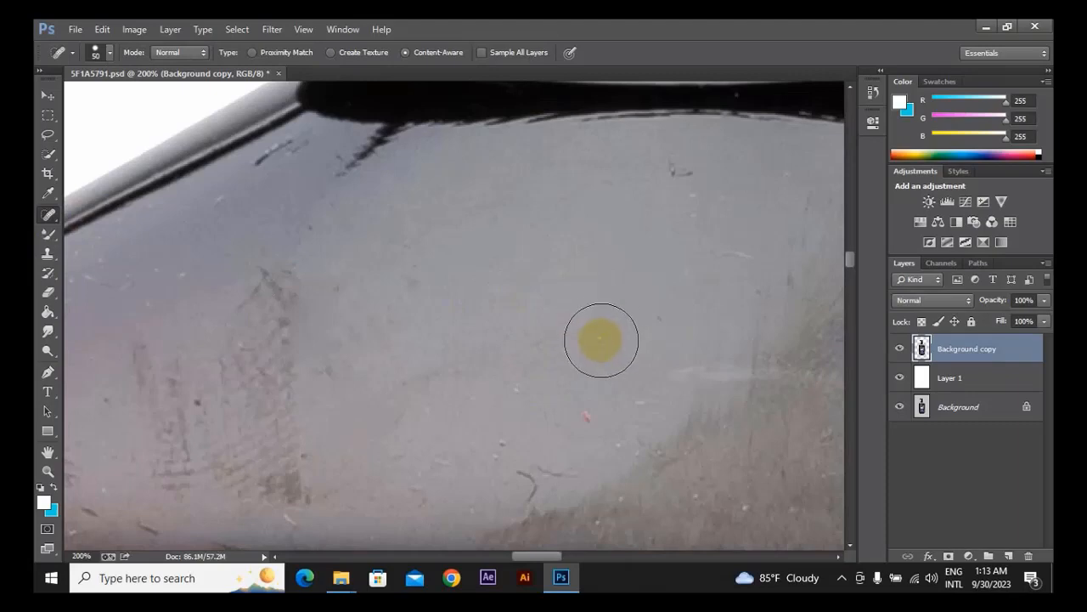
Reduce the Spot Healing Brush to 15 px and paint away the small red speck on the grey shoulder.
key(bracketleft)
key(bracketleft)
key(bracketleft)
key(bracketleft)
key(bracketleft)
drag(583, 408, 590, 429)
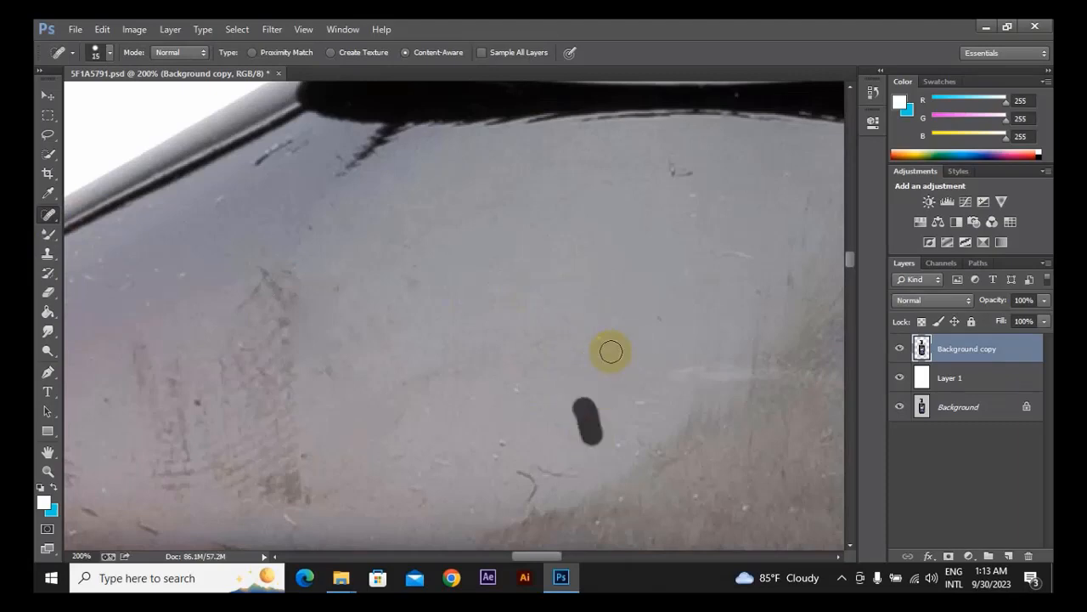
mouse_move(610, 349)
mouse_down()
mouse_move(583, 364)
mouse_move(587, 425)
mouse_up()
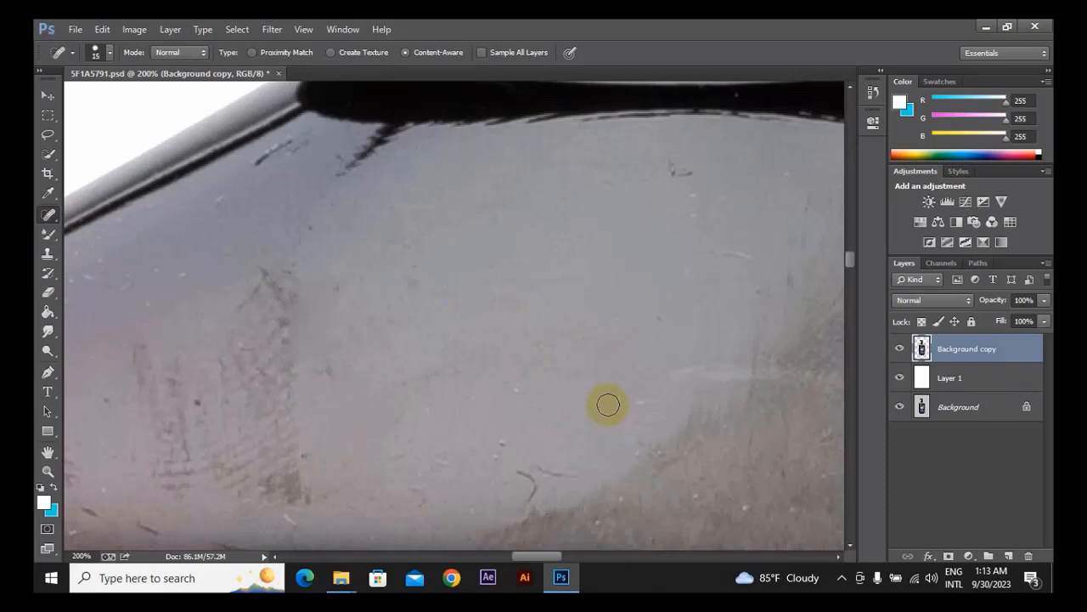
Patch the small dark hooked mark below the collar with the Patch tool, using clean grey surface, and clear the selection.
right_click(48, 214)
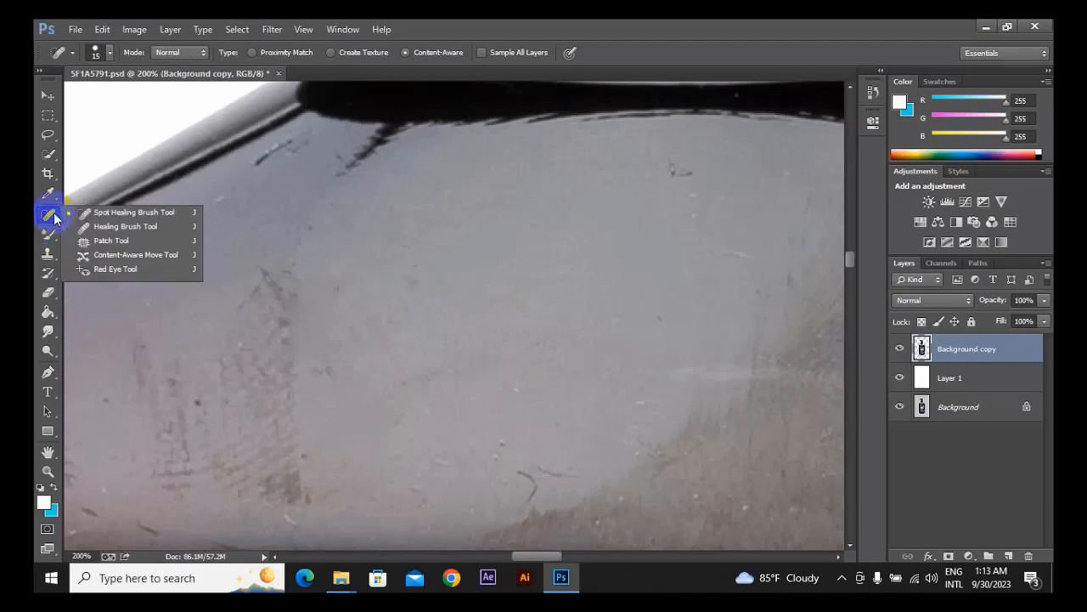
click(98, 239)
drag(666, 193, 616, 250)
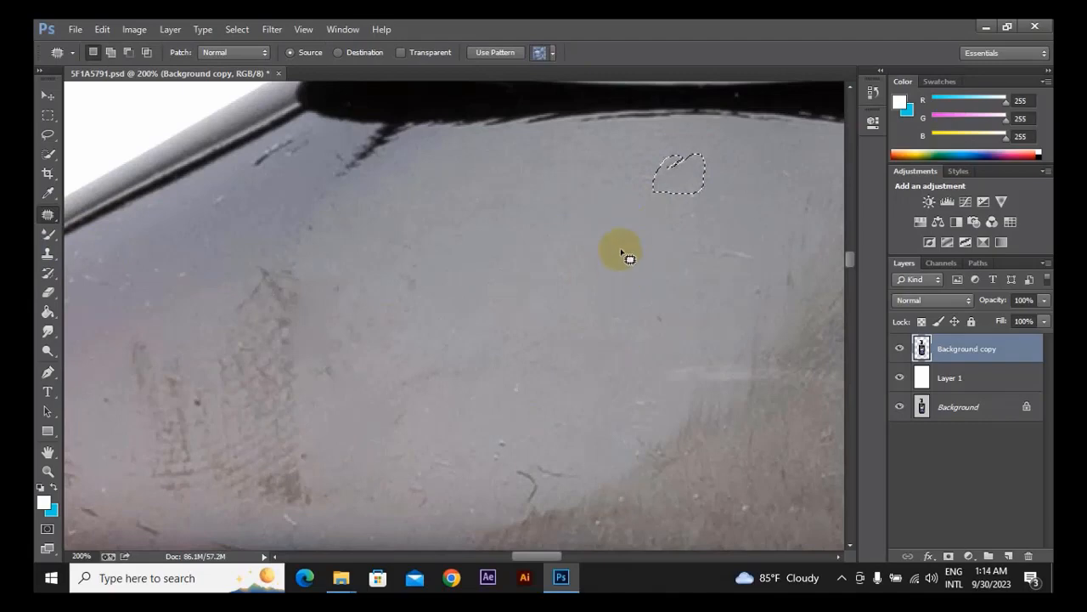
key(ctrl+d)
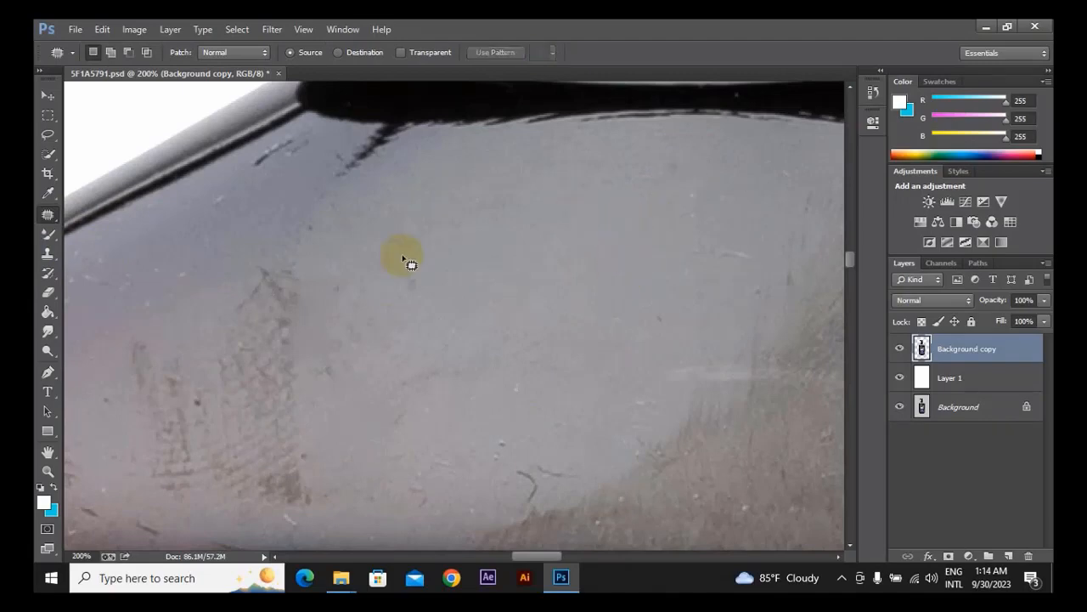
click(47, 253)
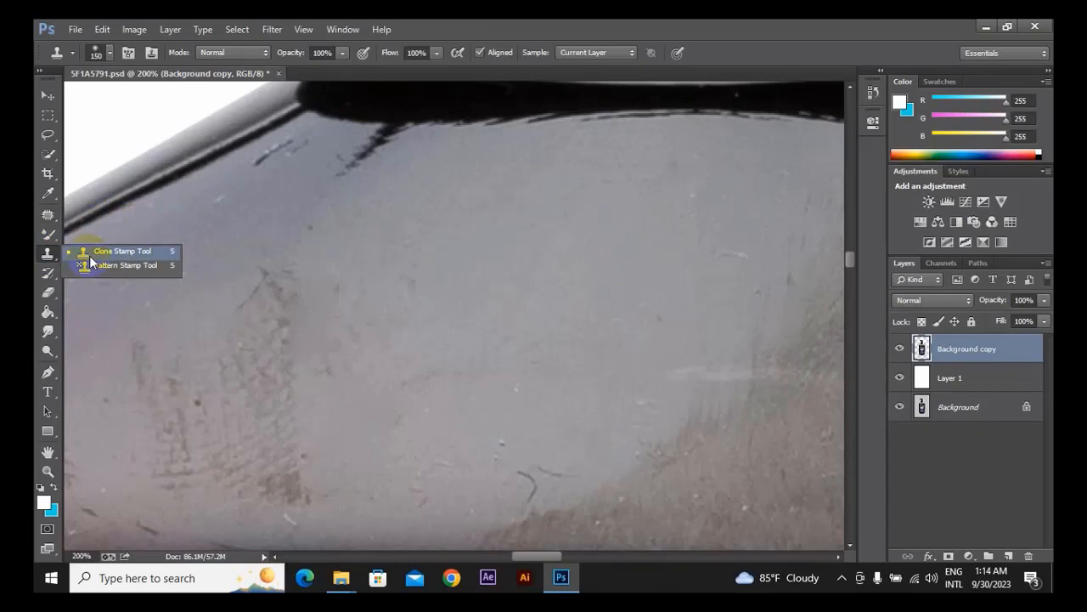
click(92, 251)
mouse_move(340, 236)
mouse_down()
mouse_move(483, 130)
mouse_move(447, 238)
mouse_move(534, 323)
mouse_move(519, 282)
mouse_move(400, 205)
mouse_move(349, 304)
mouse_up()
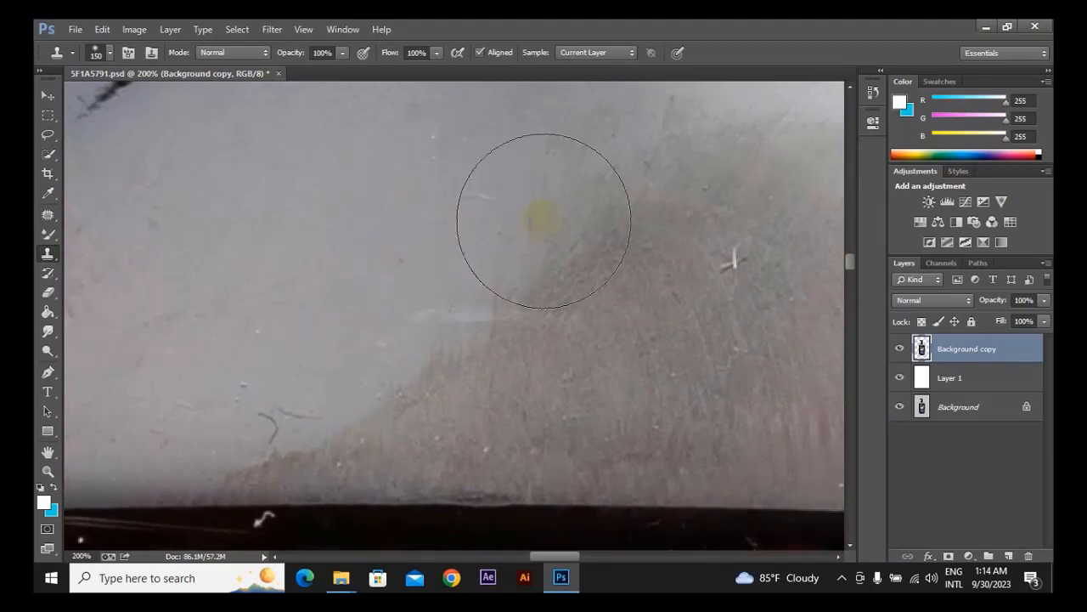
drag(655, 218, 614, 321)
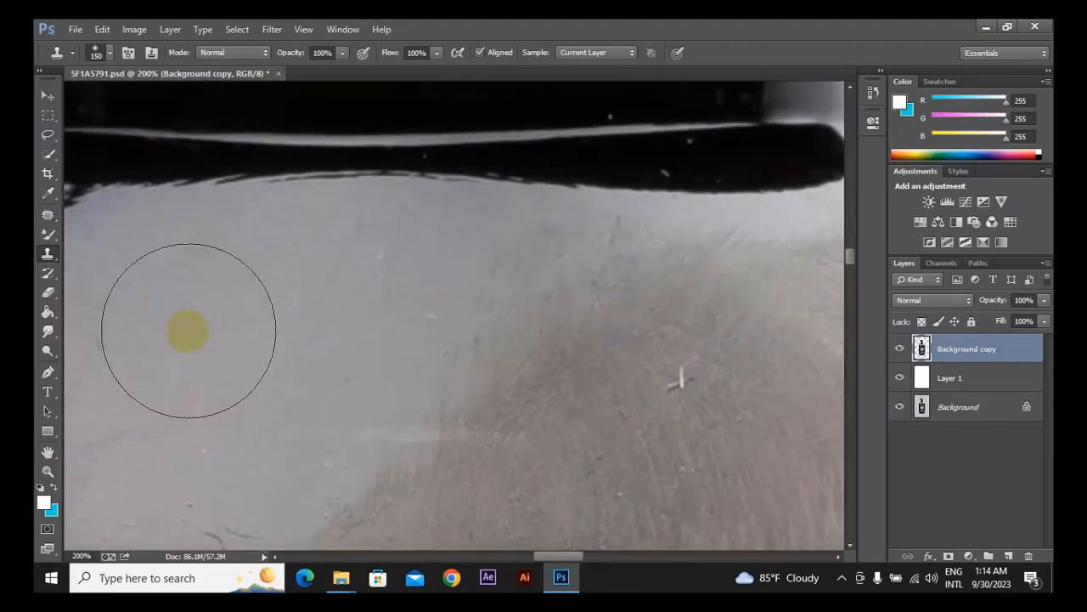
click(47, 213)
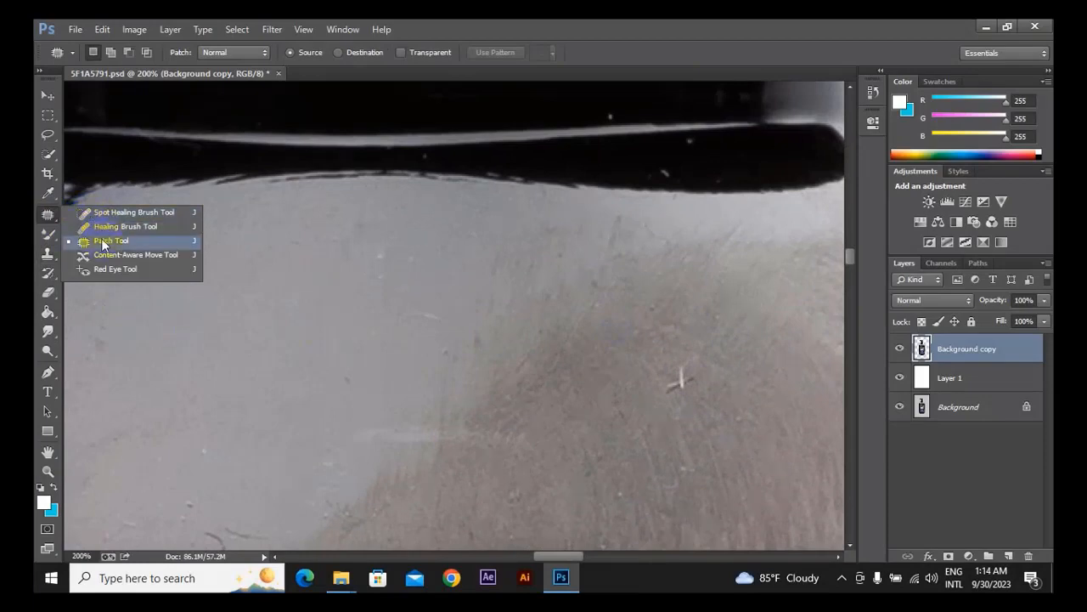
click(101, 240)
click(49, 257)
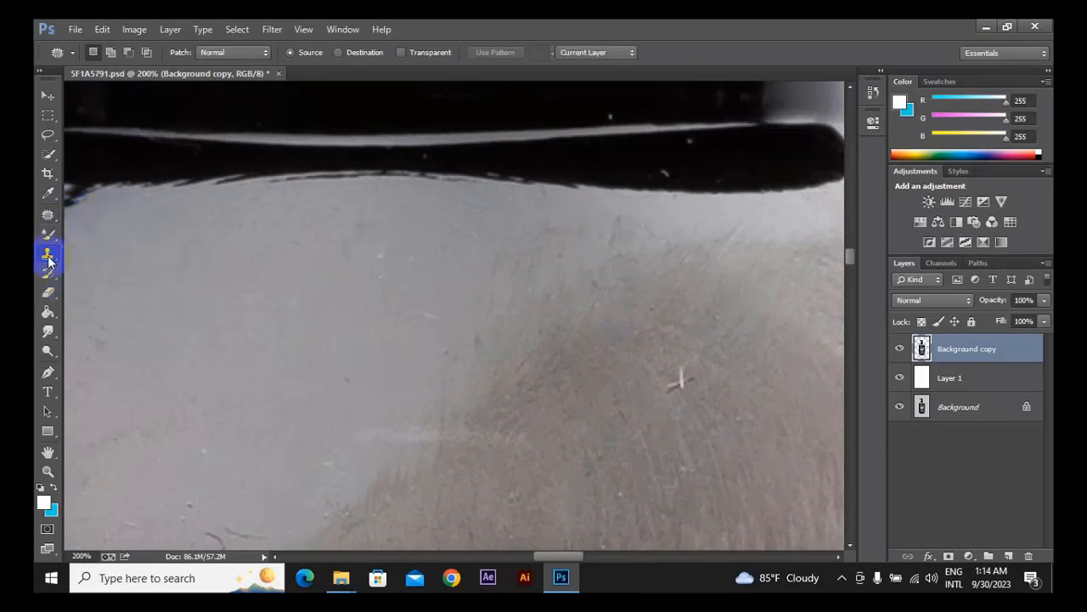
click(48, 213)
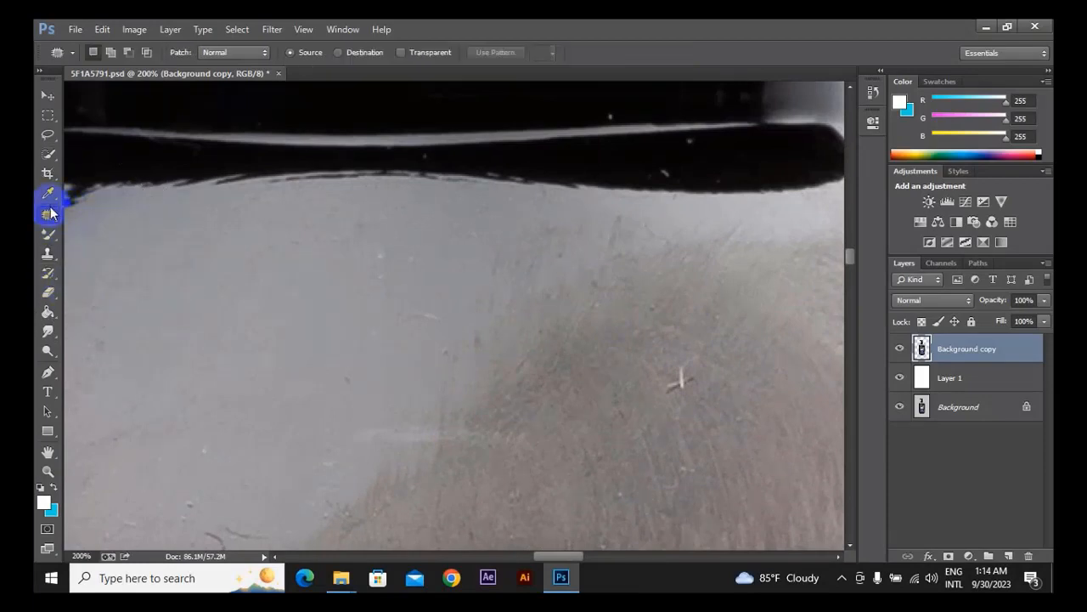
click(49, 214)
click(101, 213)
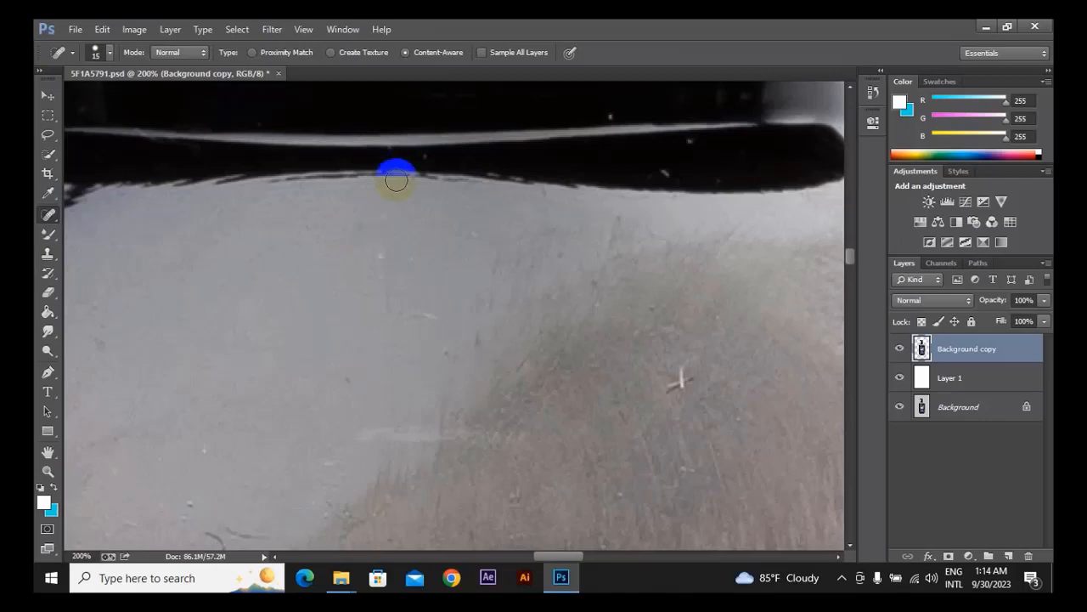
Use the Patch tool to replace the short light scratch beside the brownish reflection with clean grey surface to its left.
click(56, 220)
click(102, 241)
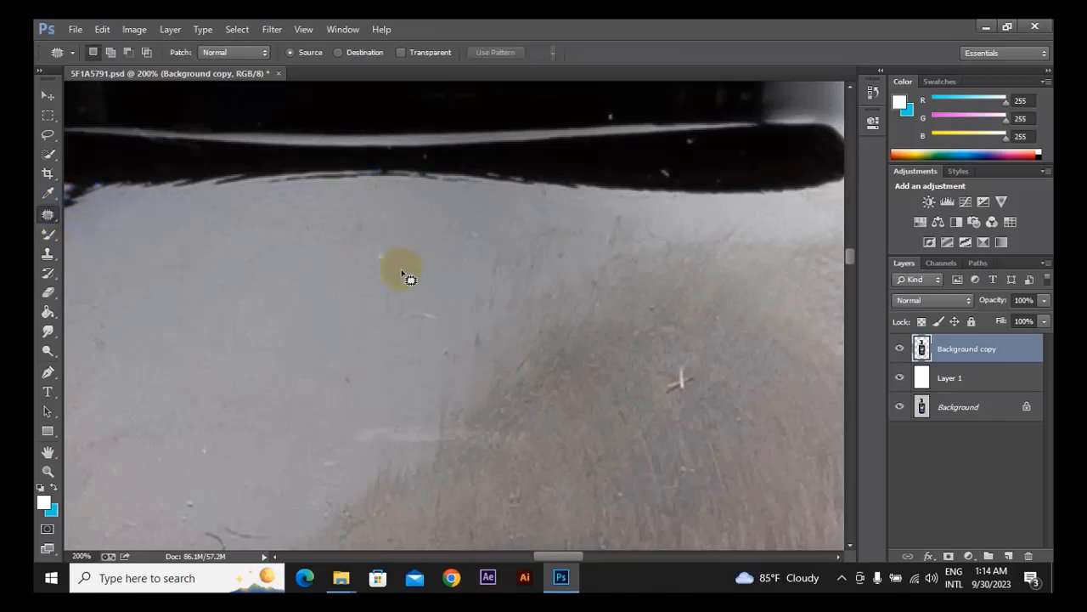
drag(378, 323, 292, 324)
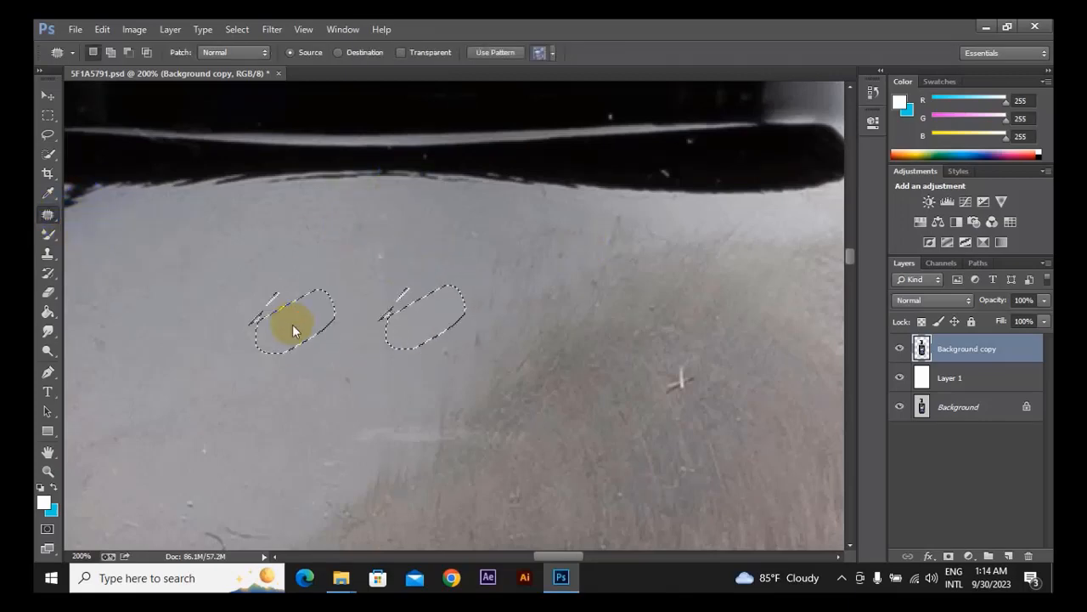
Choose the Clone Stamp tool, clear the patch selection and reduce the brush size to 60 px.
click(46, 255)
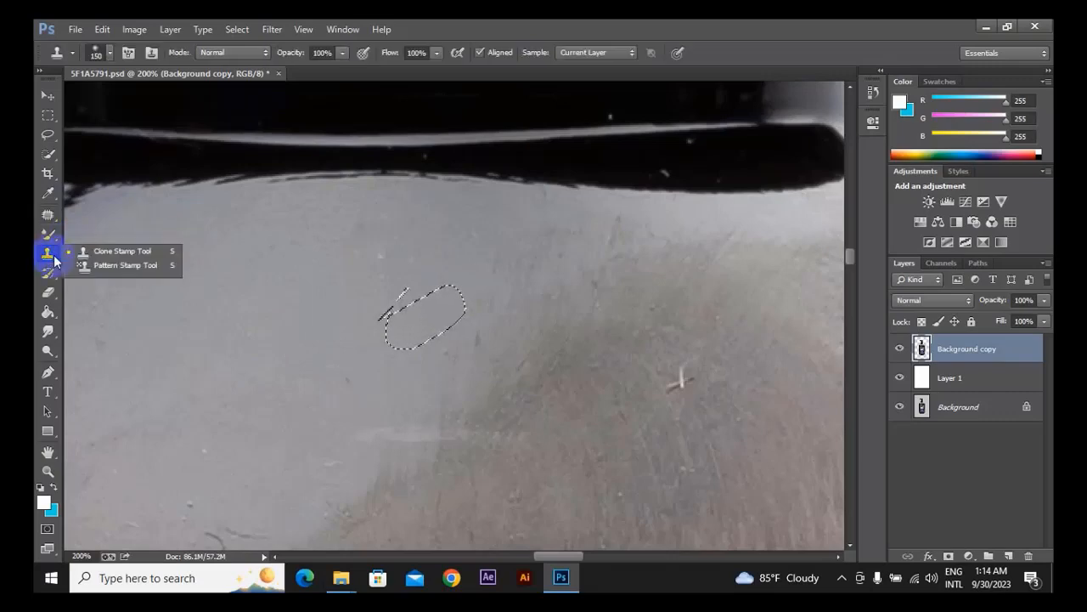
click(75, 255)
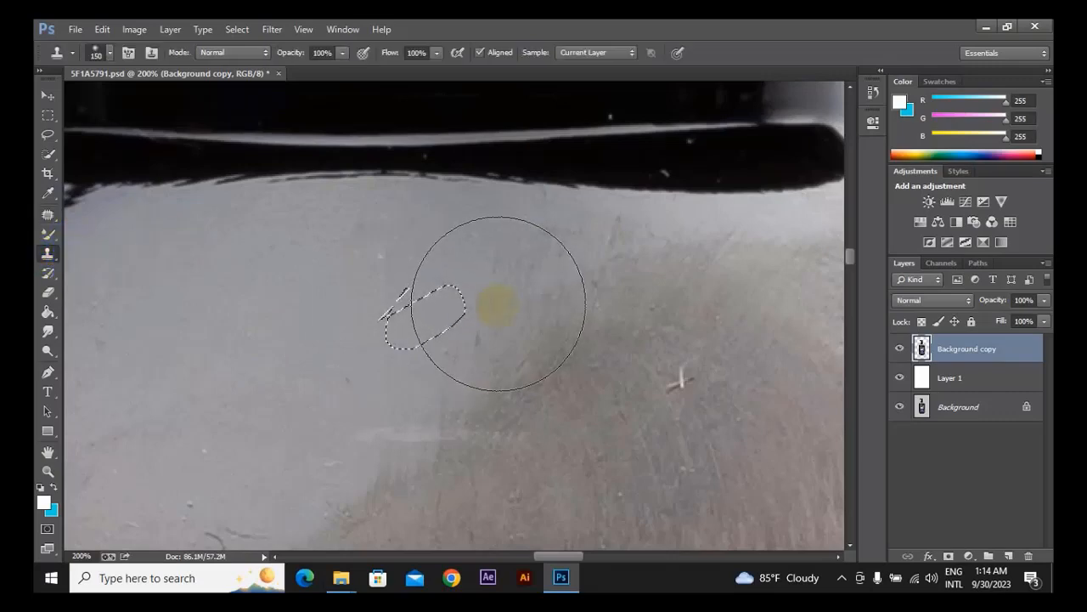
key(ctrl+d)
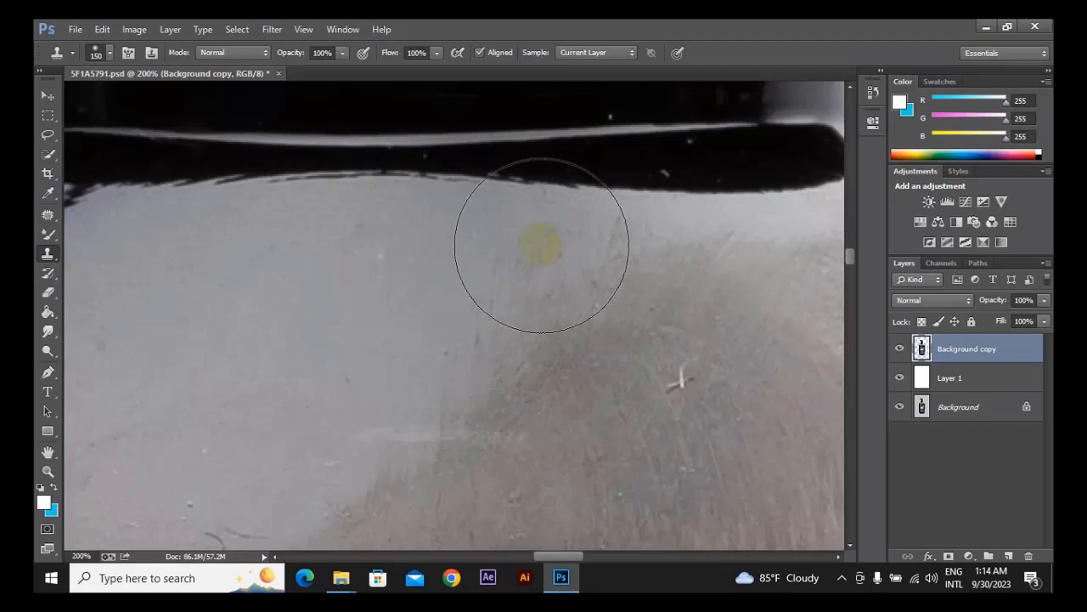
key(bracketleft)
key(bracketleft)
key(bracketleft)
key(bracketleft)
key(bracketleft)
key(bracketleft)
key(bracketleft)
key(bracketright)
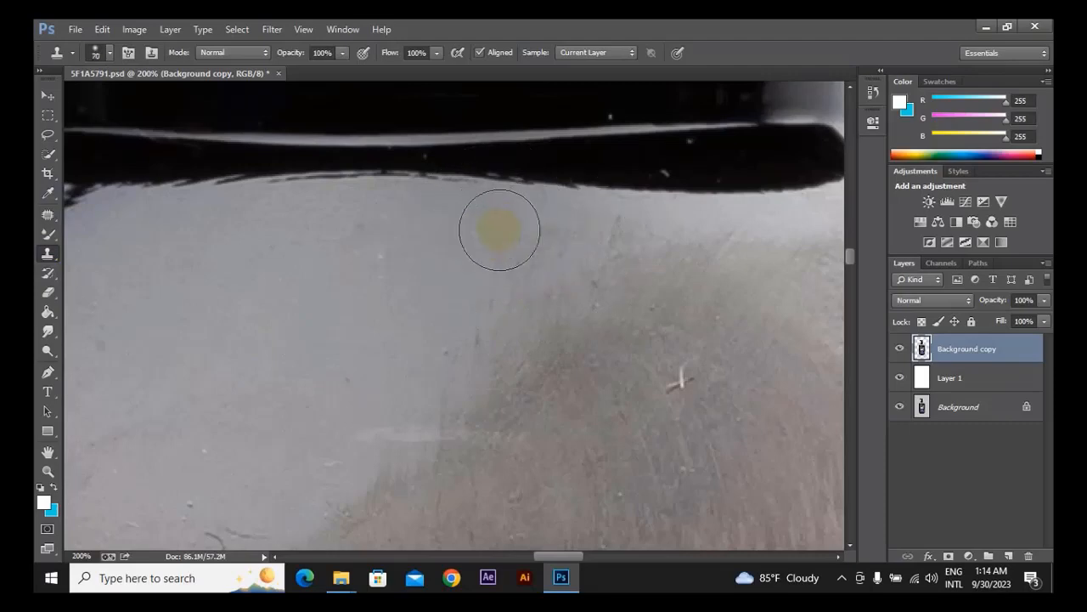
key(bracketright)
key(bracketright)
key(bracketright)
key(bracketleft)
key(bracketleft)
key(bracketleft)
key(bracketright)
key(bracketright)
key(bracketright)
key(bracketleft)
key(bracketleft)
key(bracketleft)
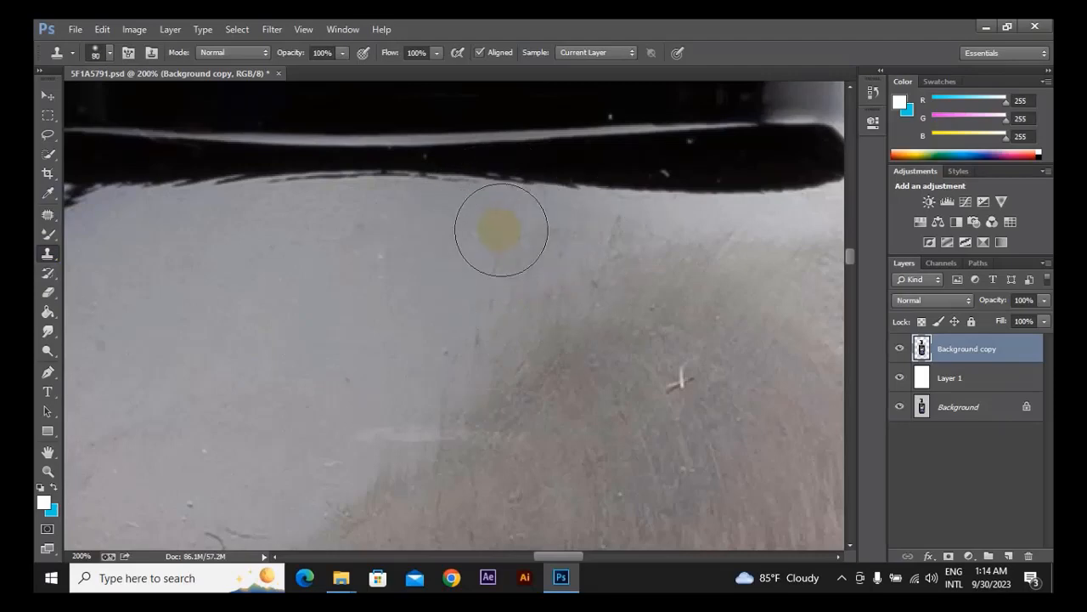
key(bracketright)
key(bracketright)
key(bracketright)
key(bracketright)
key(bracketleft)
key(bracketleft)
key(bracketleft)
key(bracketleft)
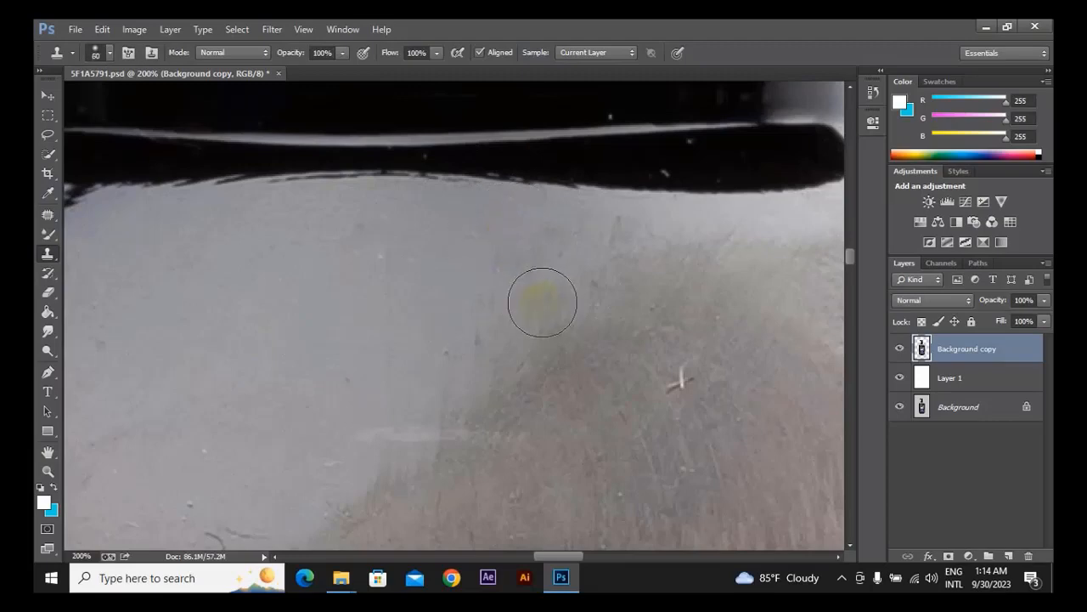
Try to clone over the white cross-shaped fibre on the brownish reflection with a 35 px Clone Stamp brush.
click(678, 374)
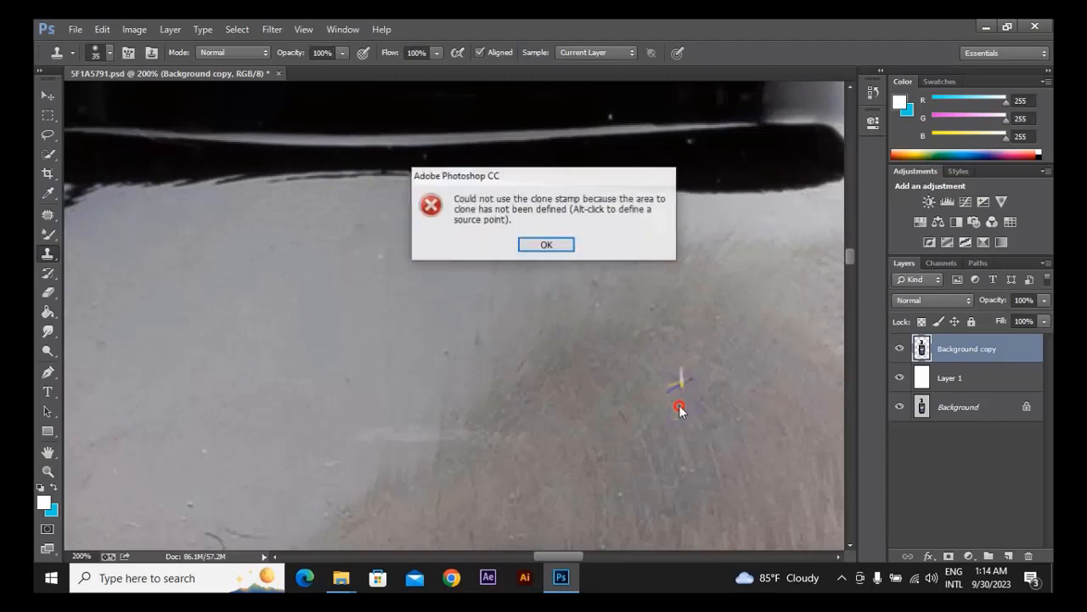
click(548, 242)
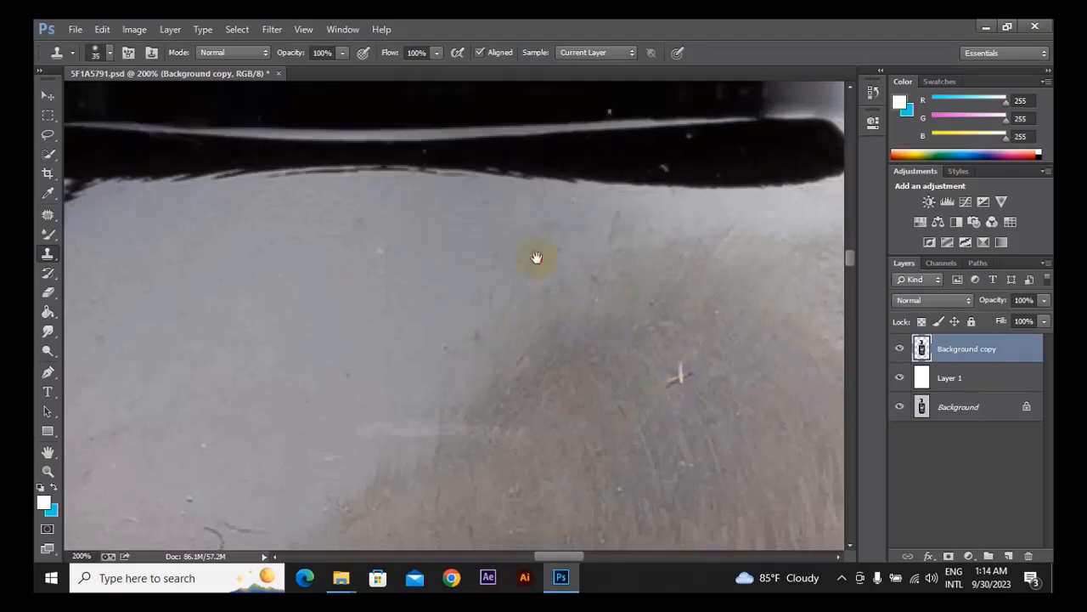
scroll(536, 255, down, 2)
scroll(536, 255, right, 1)
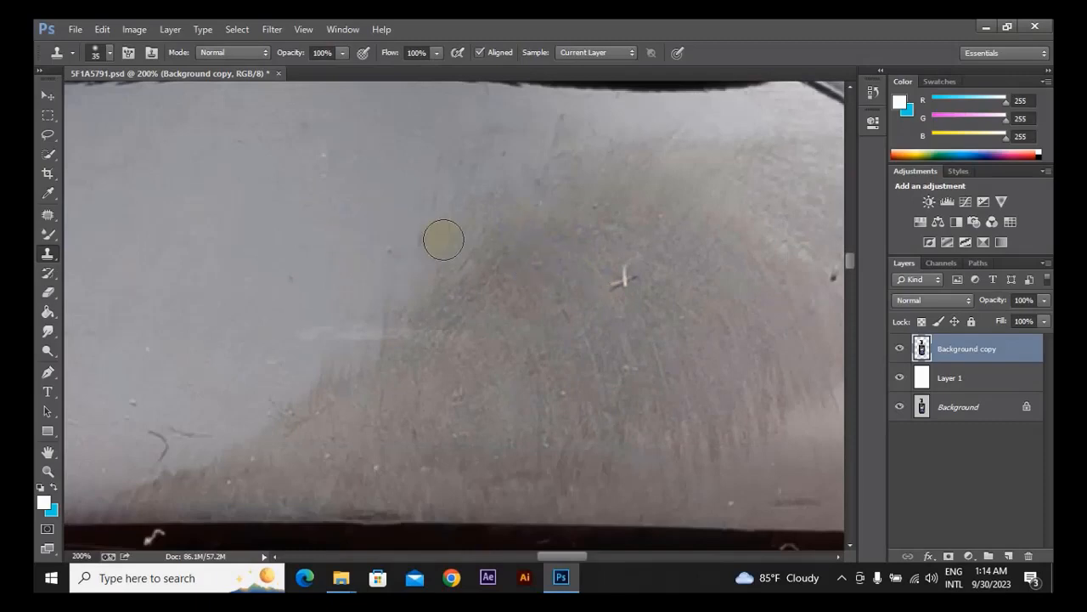
click(545, 244)
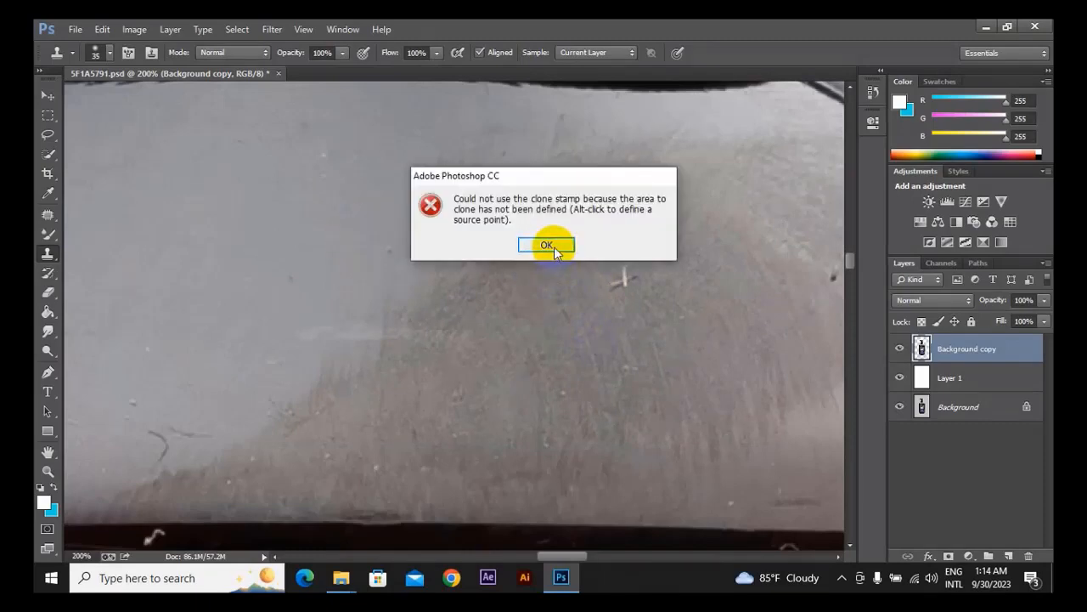
click(552, 248)
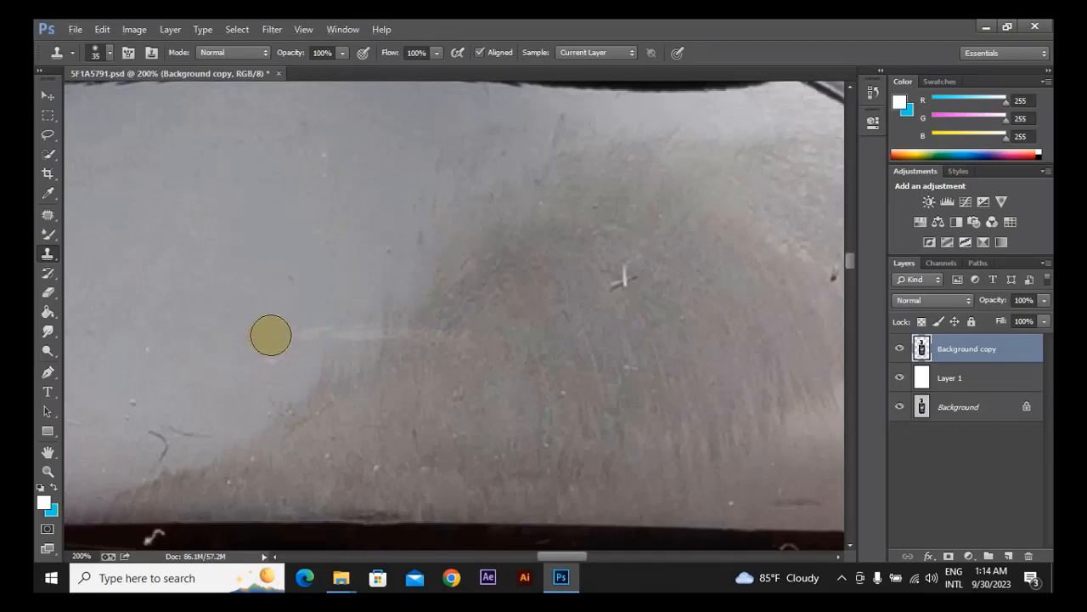
Sample clean grey surface near the light horizontal streak beside the brownish reflection and clone it over the streak.
key(alt)
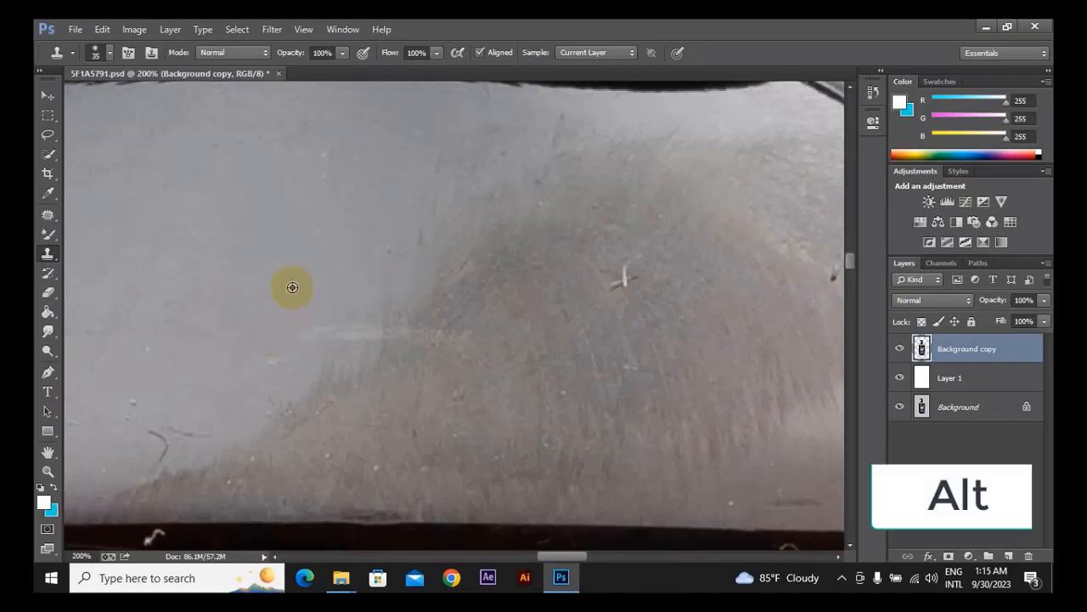
alt+click(276, 306)
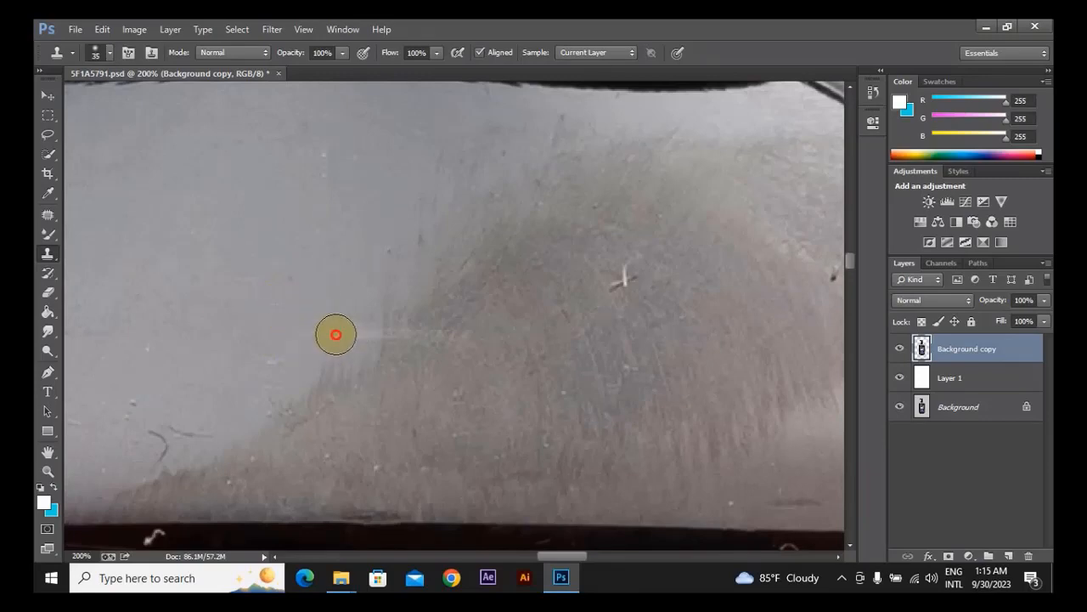
drag(336, 334, 351, 333)
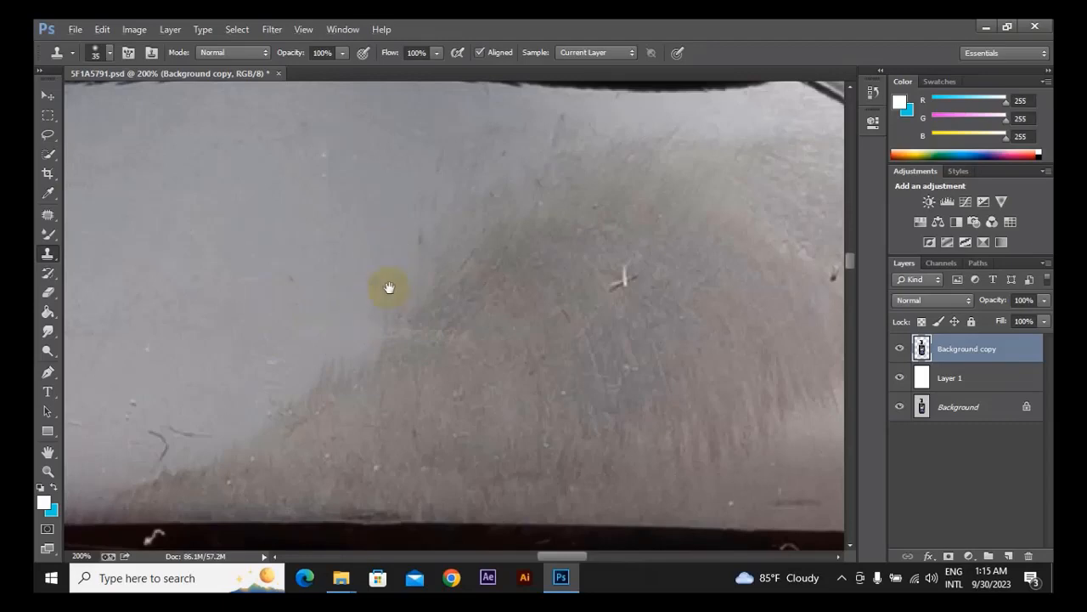
Clone clean surface over the upper part of the dark vertical streak on the bottle's left shoulder.
mouse_move(388, 288)
mouse_down()
mouse_move(592, 230)
mouse_move(379, 374)
mouse_move(378, 364)
mouse_move(508, 333)
mouse_move(425, 364)
mouse_up()
click(377, 264)
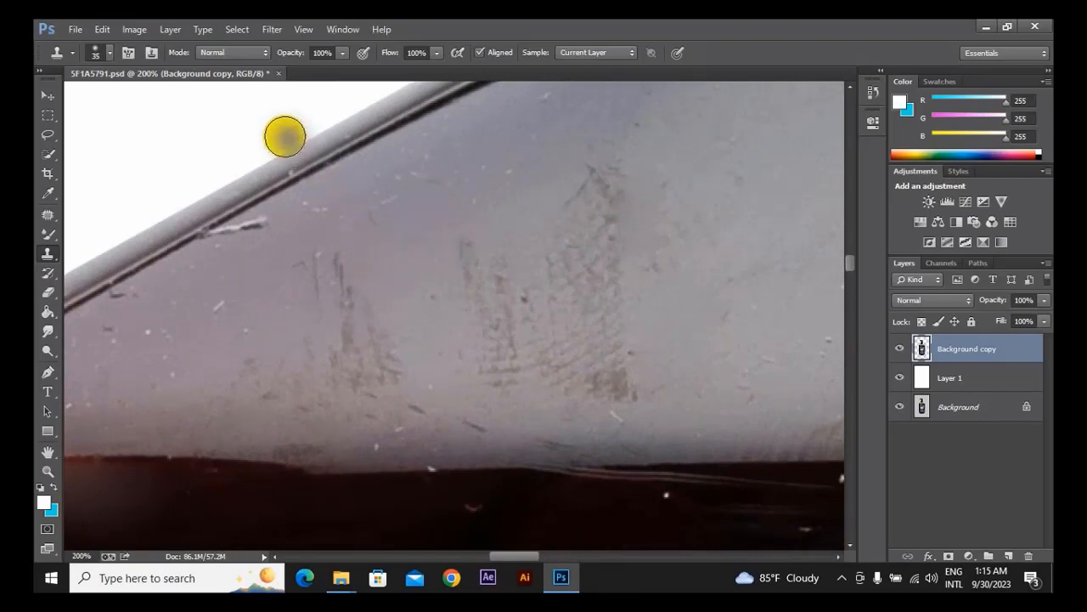
drag(221, 137, 255, 241)
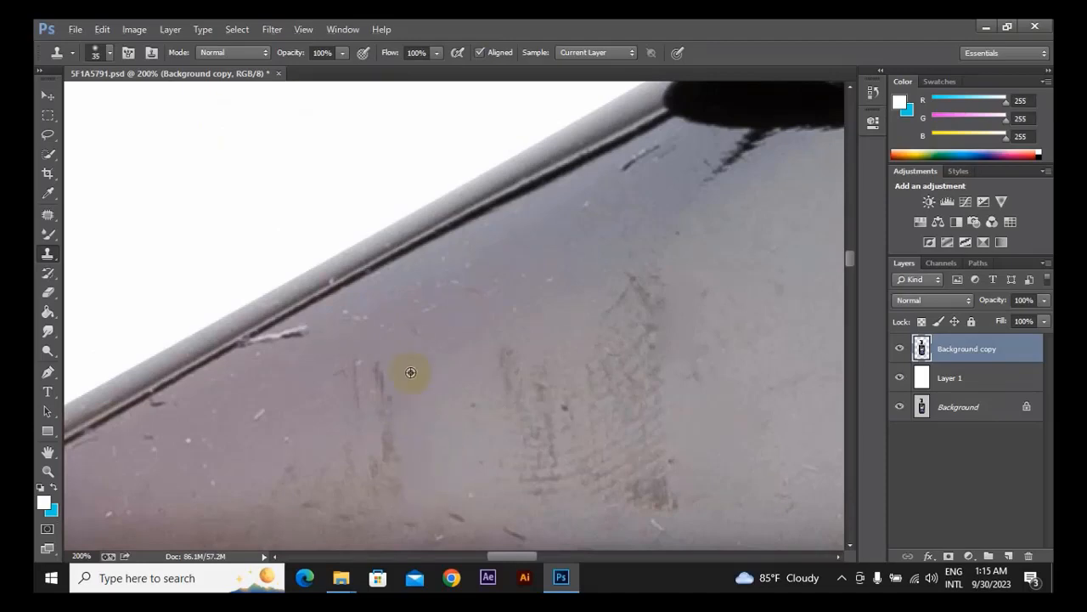
scroll(410, 245, down, 5)
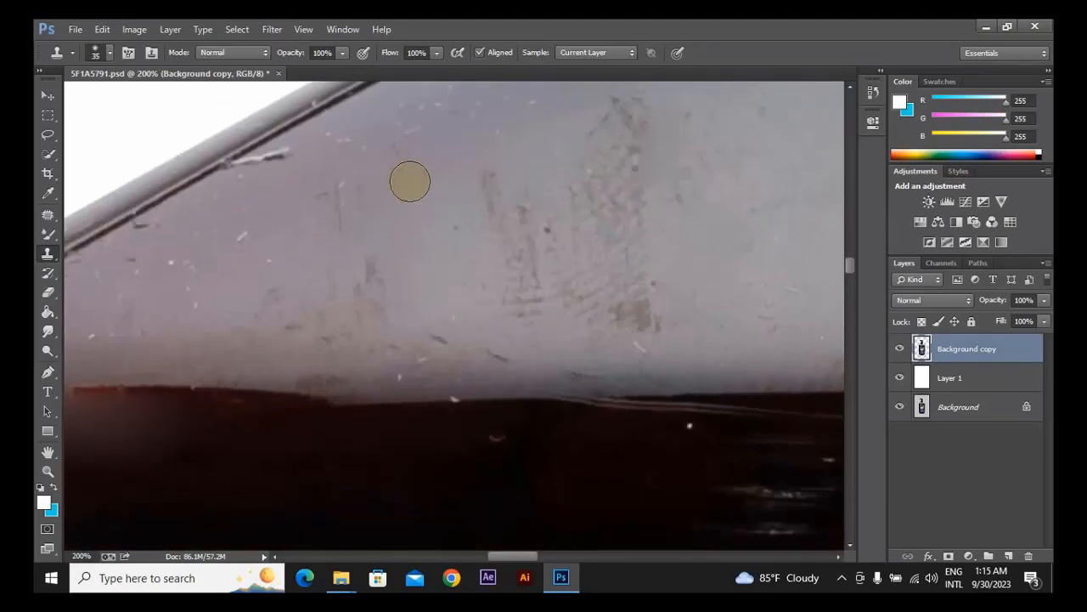
Remove the small white specks on the dark bottle body above the label with the Spot Healing Brush, enlarging it to 35 px.
scroll(411, 181, down, 4)
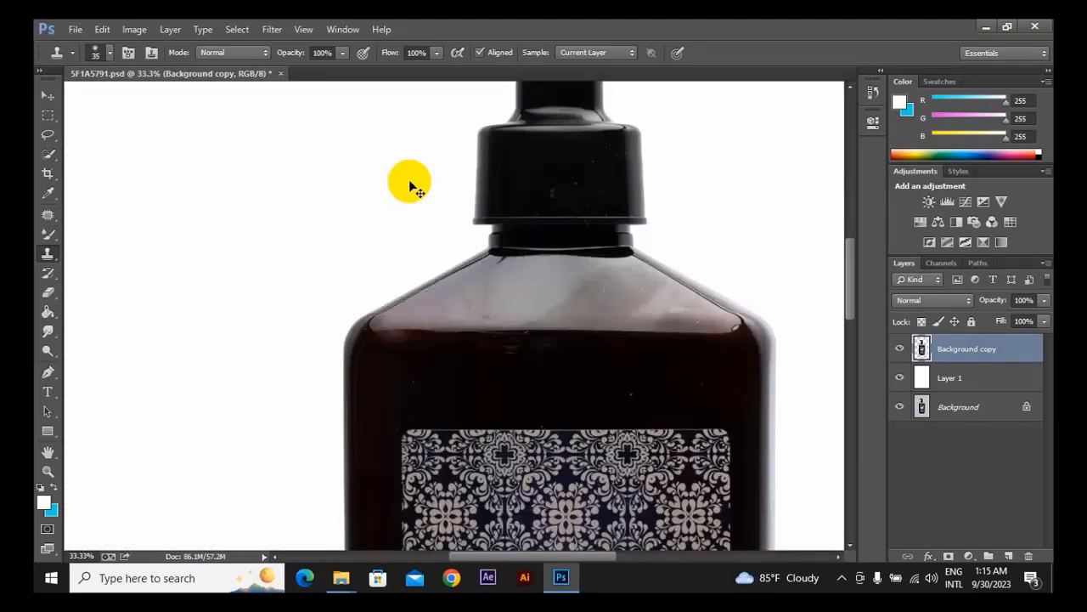
scroll(409, 181, down, 1)
scroll(409, 181, up, 4)
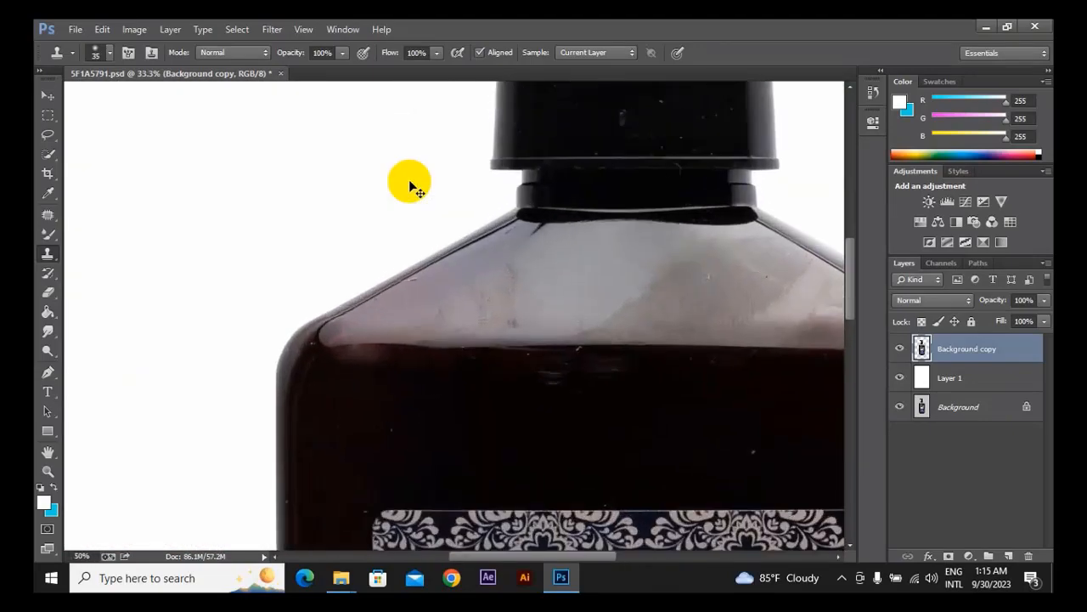
scroll(409, 181, up, 1)
drag(379, 351, 386, 153)
drag(387, 253, 501, 192)
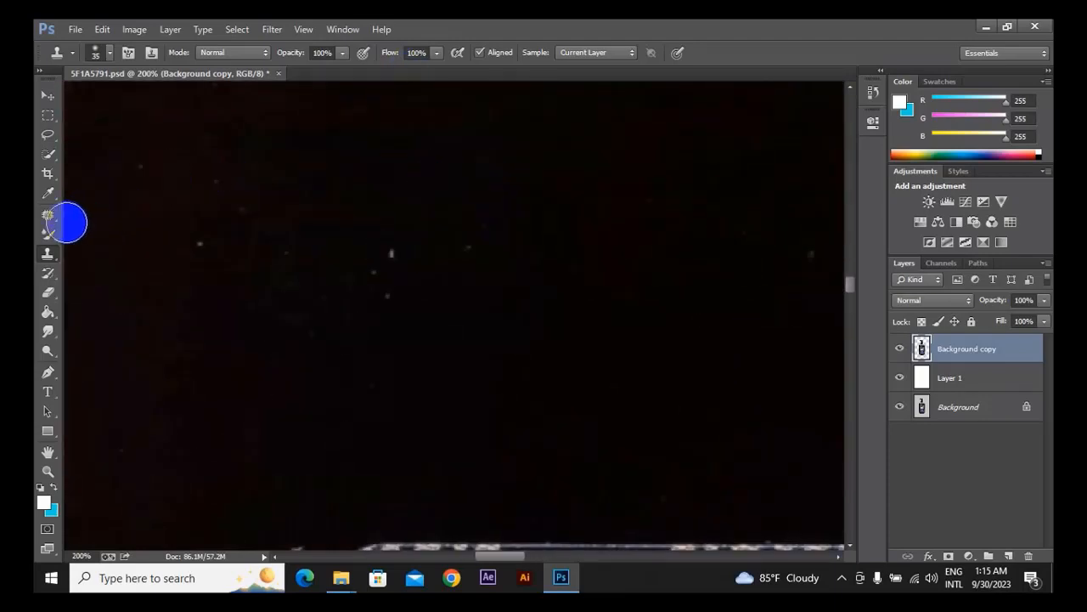
click(49, 253)
click(48, 214)
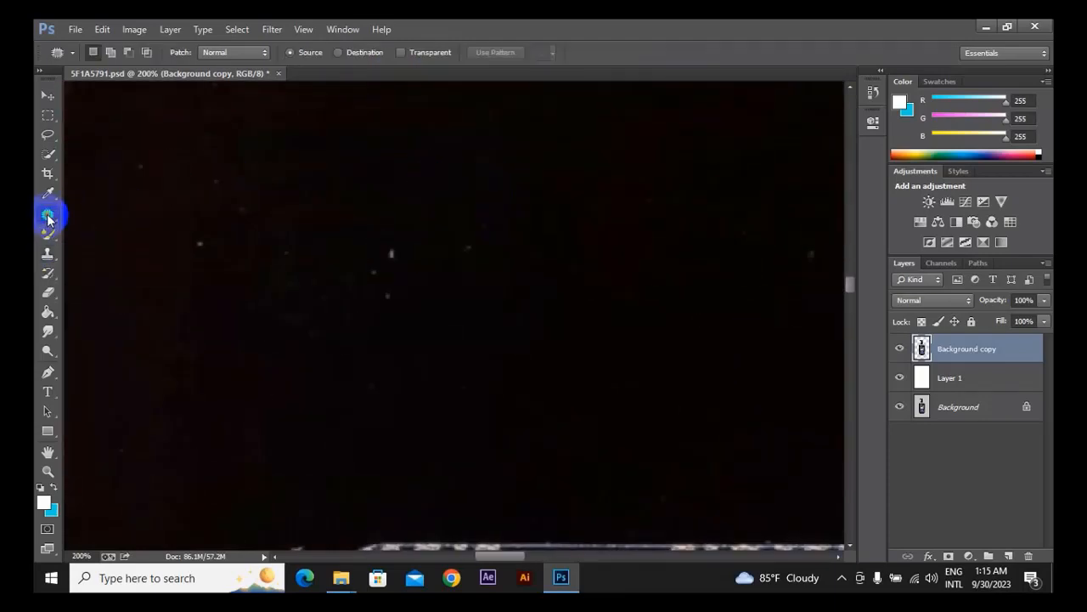
click(95, 216)
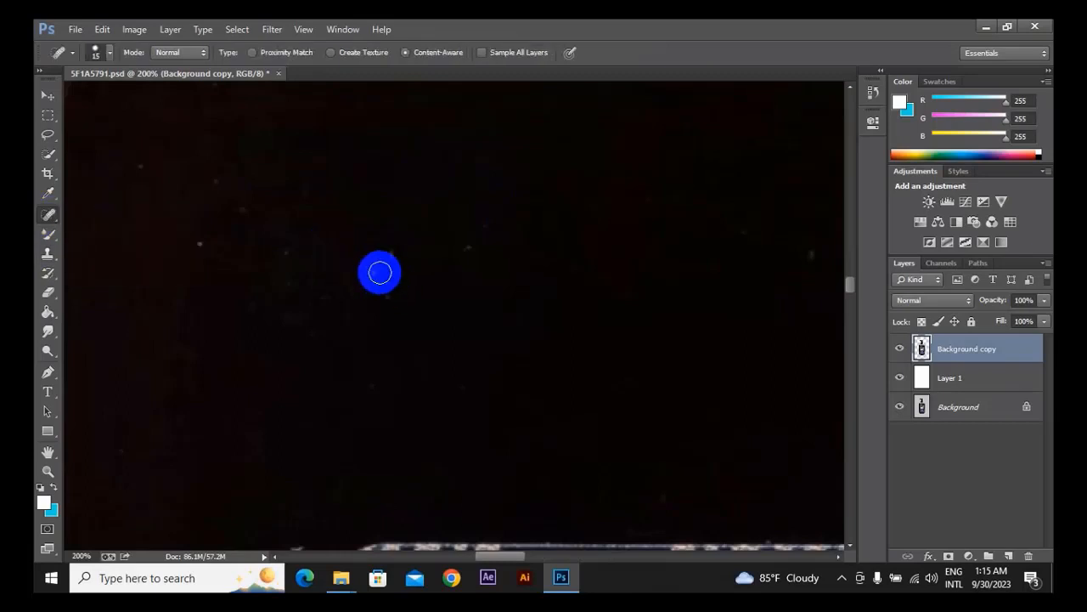
key(bracketright)
key(bracketright)
key(bracketright)
click(205, 244)
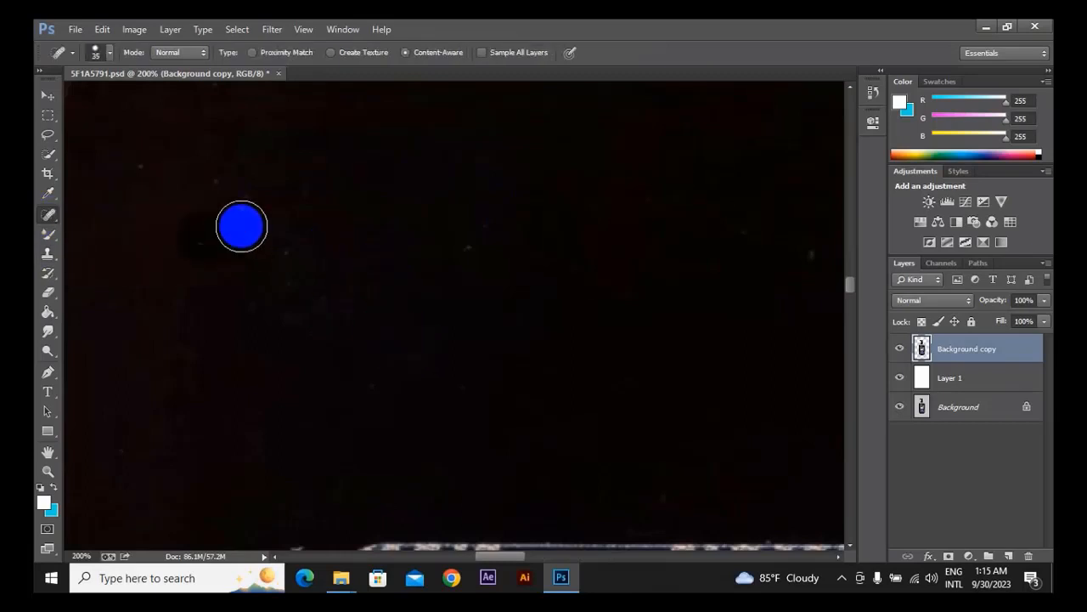
click(242, 209)
click(205, 196)
mouse_move(298, 284)
mouse_down()
mouse_move(262, 301)
mouse_move(337, 284)
mouse_up()
drag(332, 237, 620, 413)
click(563, 404)
click(659, 319)
Heal the long light scratch along the edge of the left shoulder with the 35 px Spot Healing Brush.
mouse_move(617, 329)
mouse_down()
mouse_move(612, 264)
mouse_move(544, 332)
mouse_up()
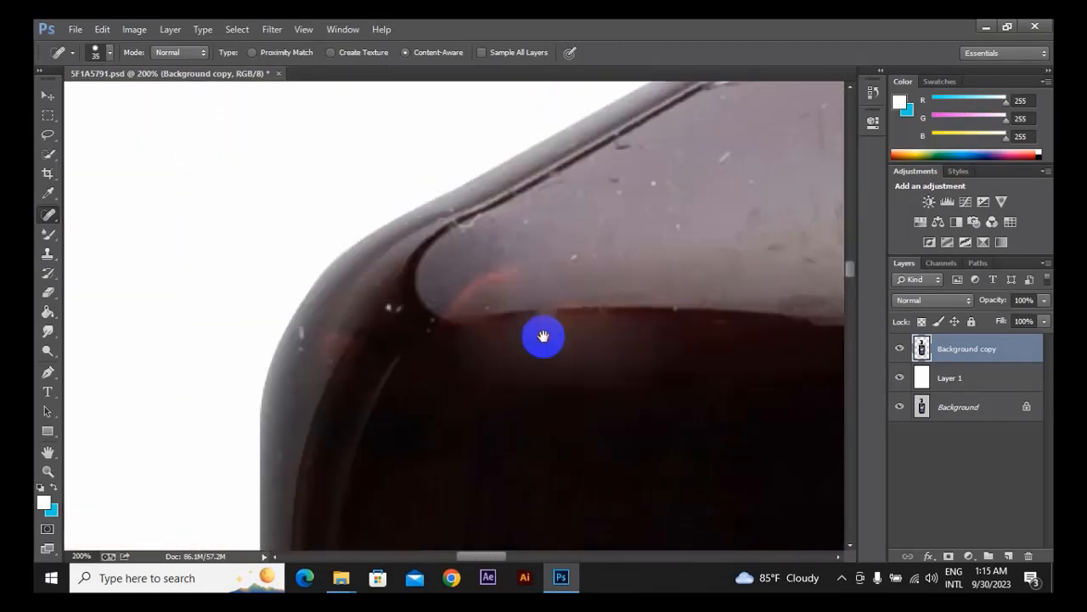
mouse_move(583, 243)
mouse_down()
mouse_move(655, 182)
mouse_move(700, 180)
mouse_move(476, 254)
mouse_move(565, 164)
mouse_up()
click(704, 158)
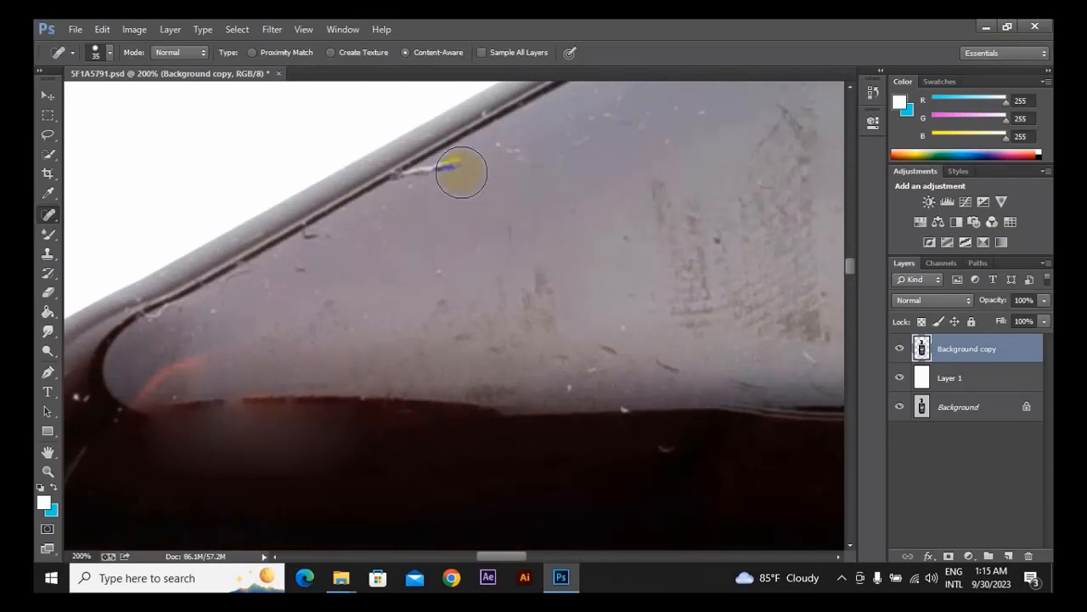
drag(462, 170, 412, 194)
Try to heal the brownish scuff texture on the left shoulder with the Spot Healing Brush and undo those strokes.
drag(594, 219, 381, 327)
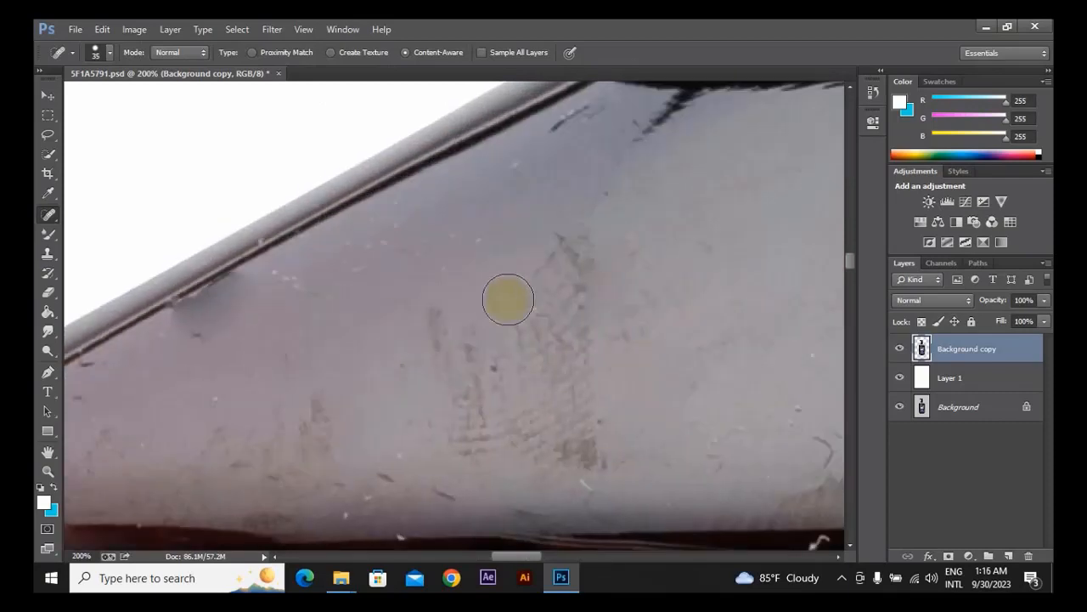
mouse_move(454, 327)
mouse_down()
mouse_move(449, 438)
mouse_move(466, 361)
mouse_move(556, 436)
mouse_move(566, 267)
mouse_move(527, 293)
mouse_move(549, 344)
mouse_move(550, 320)
mouse_move(491, 359)
mouse_move(548, 337)
mouse_move(571, 387)
mouse_up()
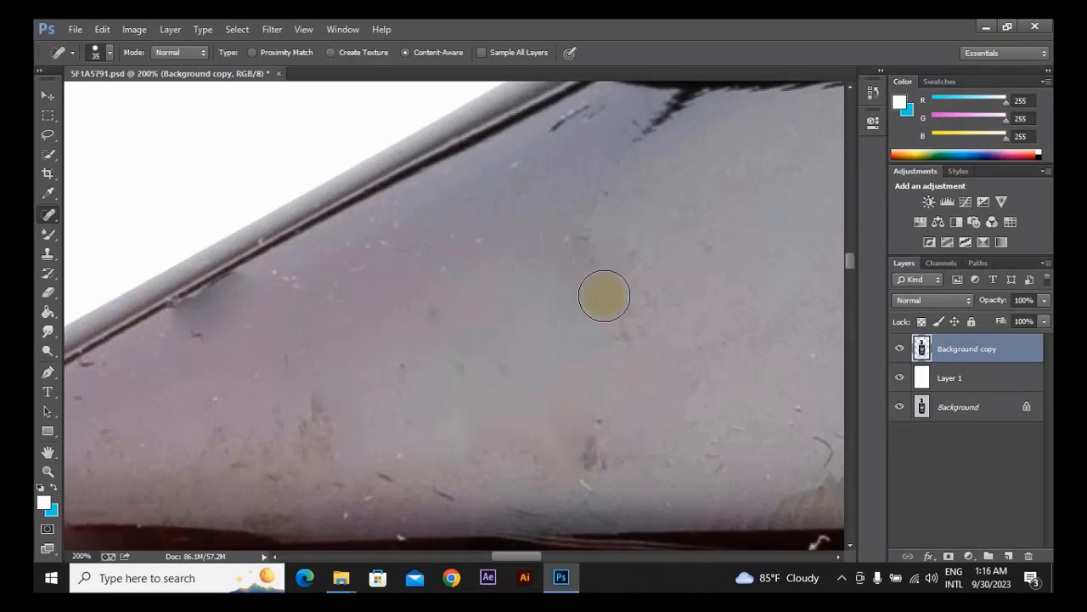
mouse_move(638, 346)
mouse_down()
mouse_move(611, 322)
mouse_move(592, 248)
mouse_up()
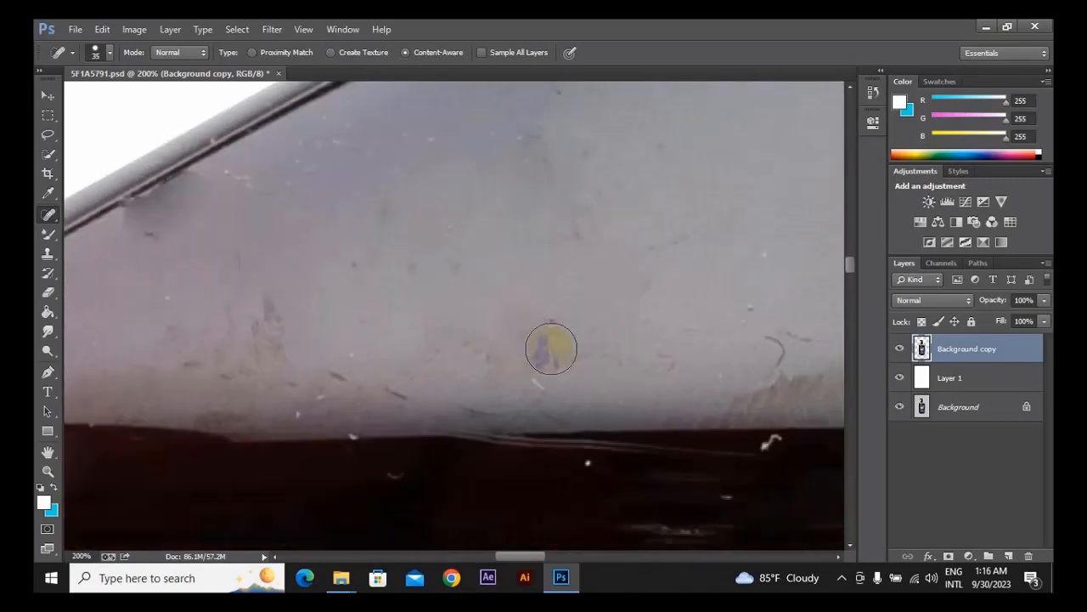
drag(551, 349, 551, 349)
drag(529, 202, 560, 204)
drag(560, 203, 558, 297)
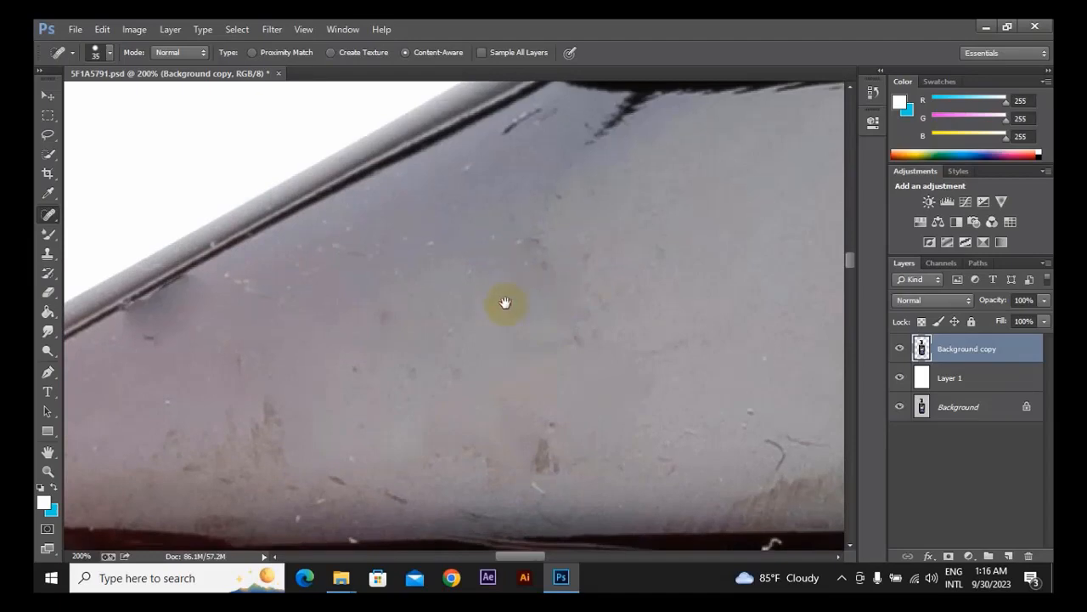
click(259, 280)
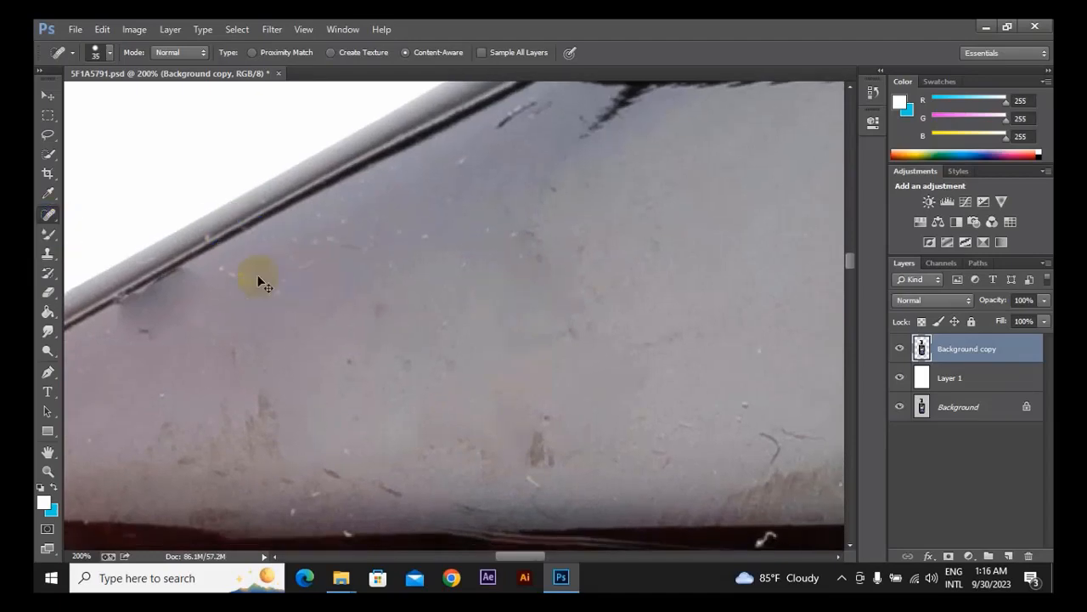
key(ctrl+z)
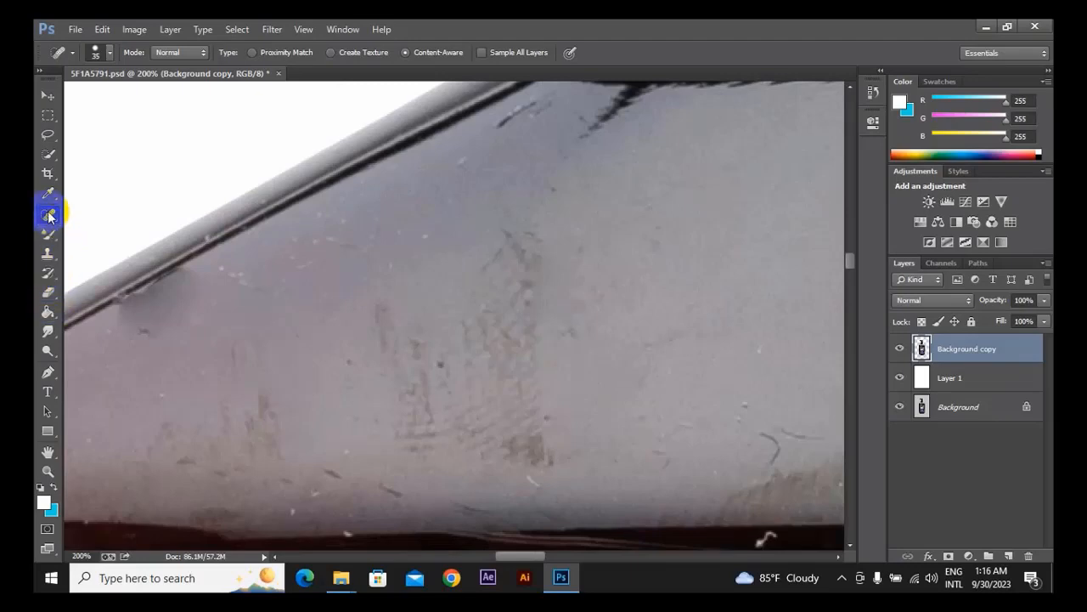
Patch the upper part of the brownish scuff on the left shoulder with clean grey surface and clear the selection.
right_click(49, 216)
click(107, 239)
mouse_move(527, 301)
mouse_down()
mouse_move(468, 236)
mouse_move(467, 269)
mouse_up()
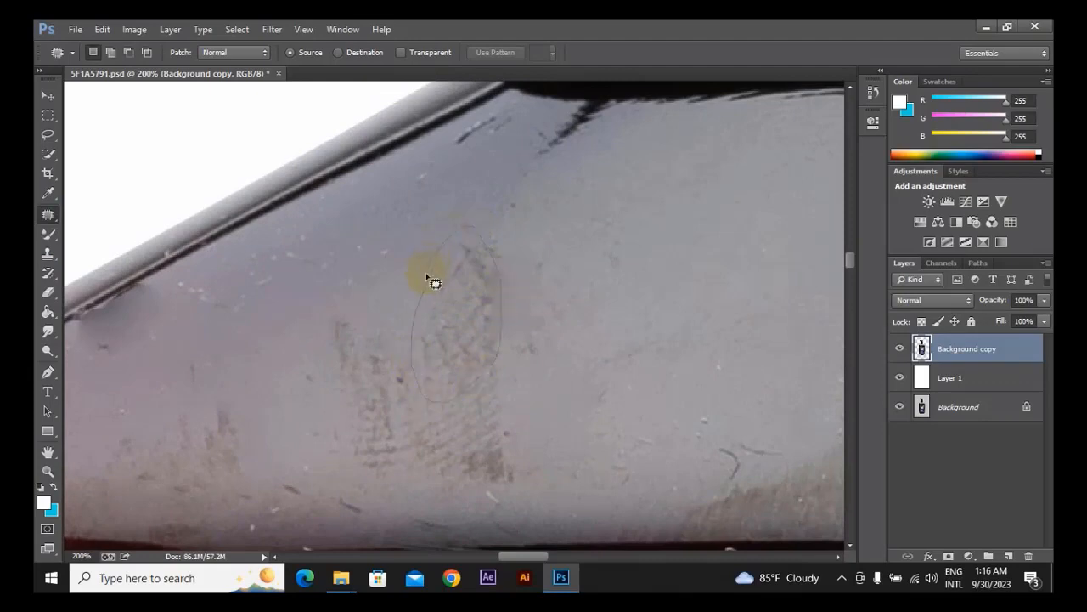
drag(435, 283, 434, 278)
drag(461, 316, 568, 266)
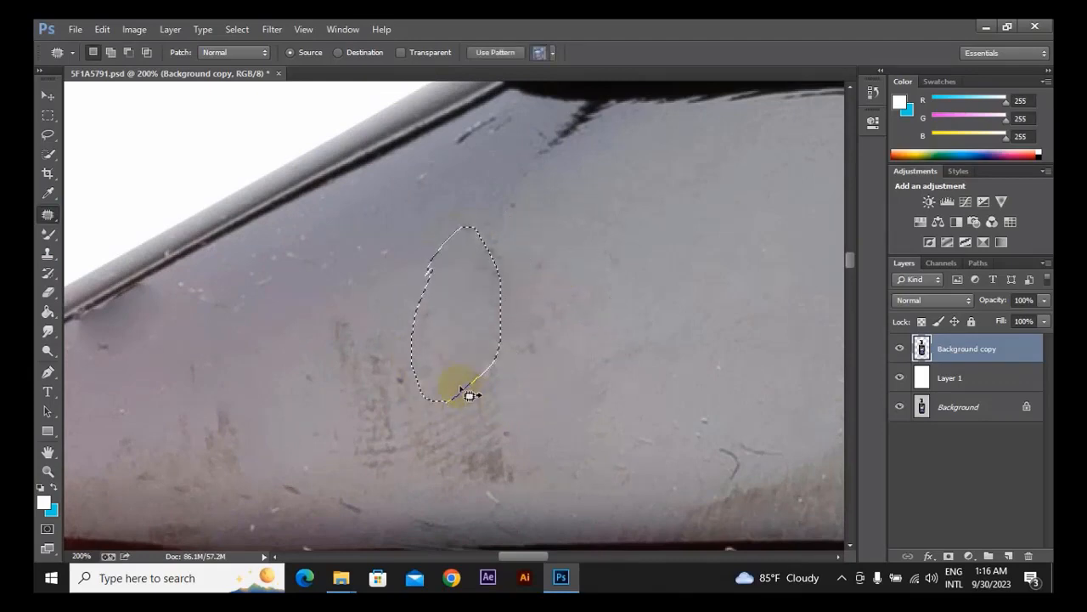
key(ctrl+d)
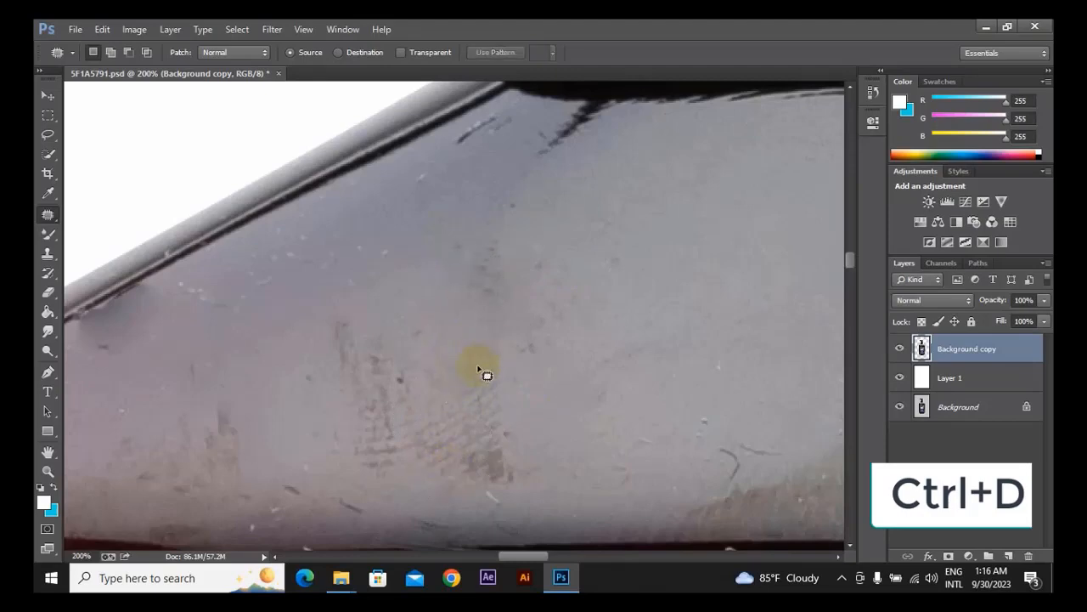
Patch the lower right part of the brownish scuff and the dark marks above it on the left shoulder with clean grey surface.
drag(508, 405, 458, 378)
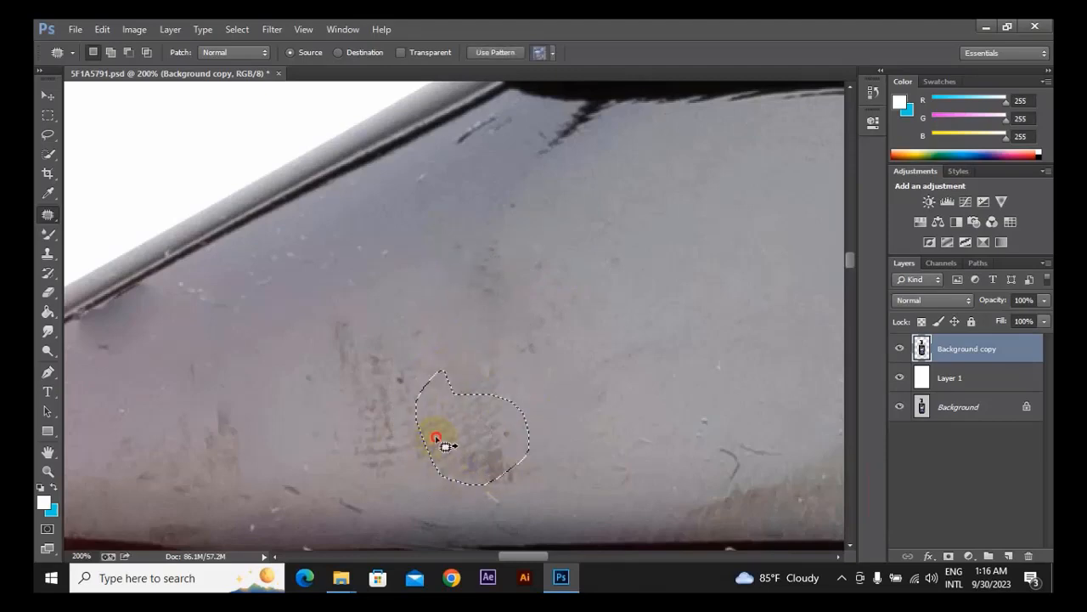
drag(444, 439, 564, 374)
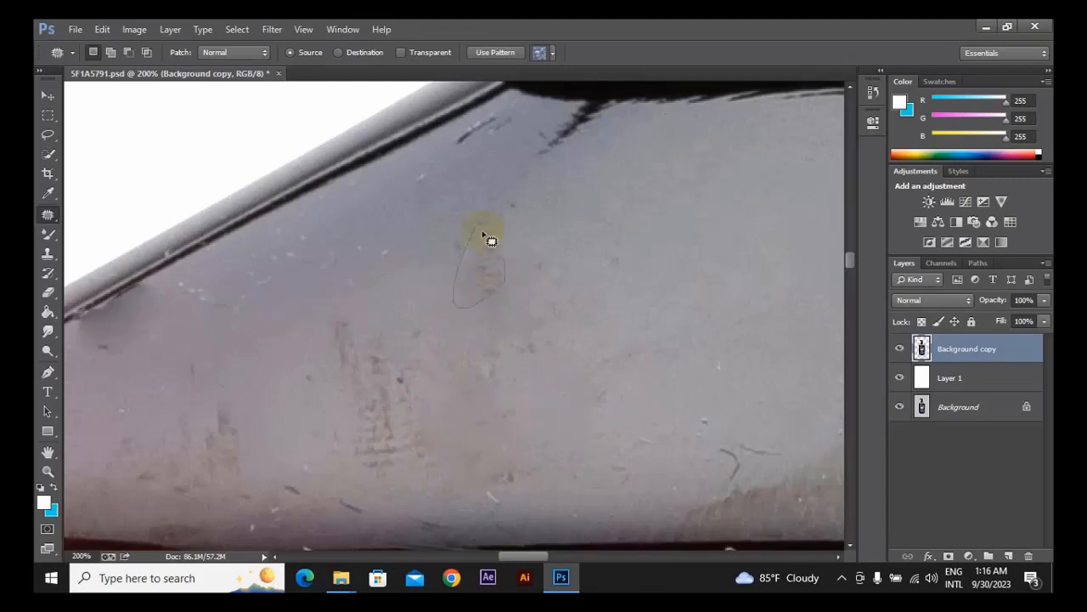
drag(473, 262, 549, 235)
mouse_move(450, 373)
mouse_down()
mouse_move(459, 391)
mouse_move(617, 264)
mouse_up()
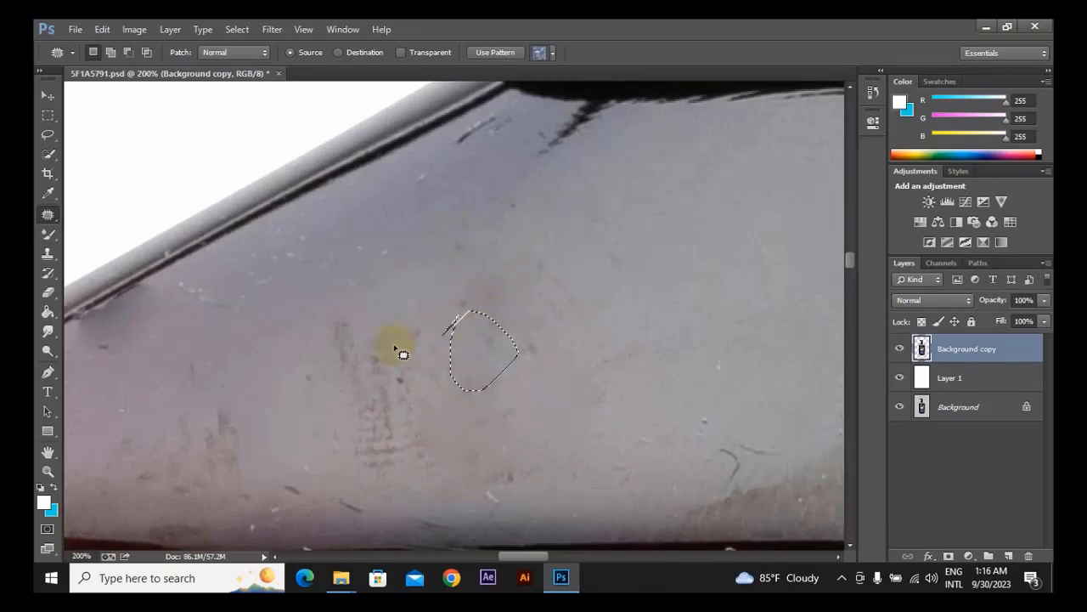
click(332, 329)
drag(265, 425, 260, 415)
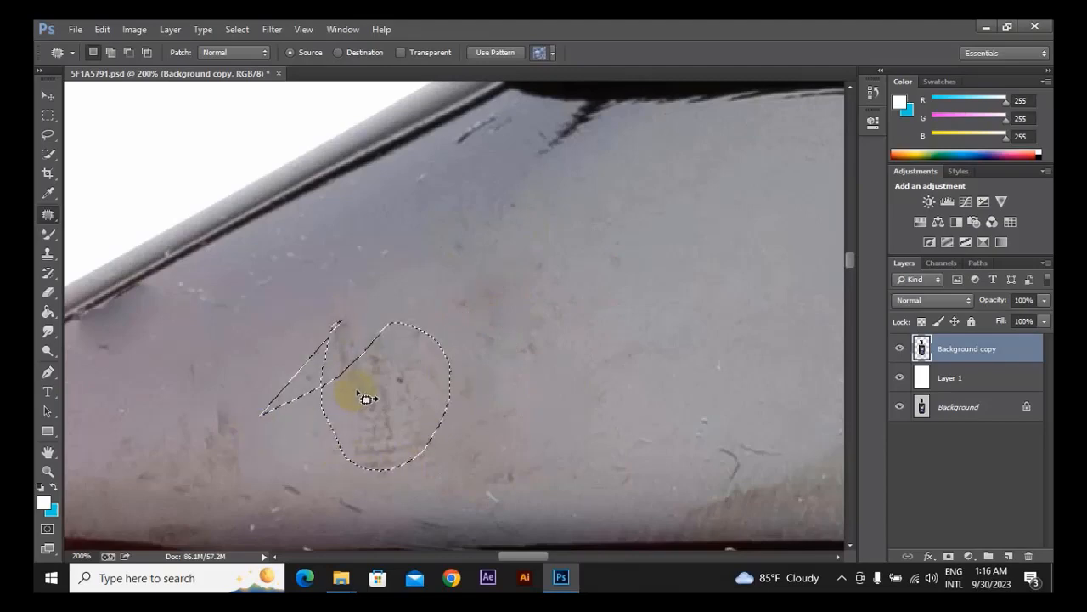
key(ctrl+alt+z)
key(ctrl+alt+z)
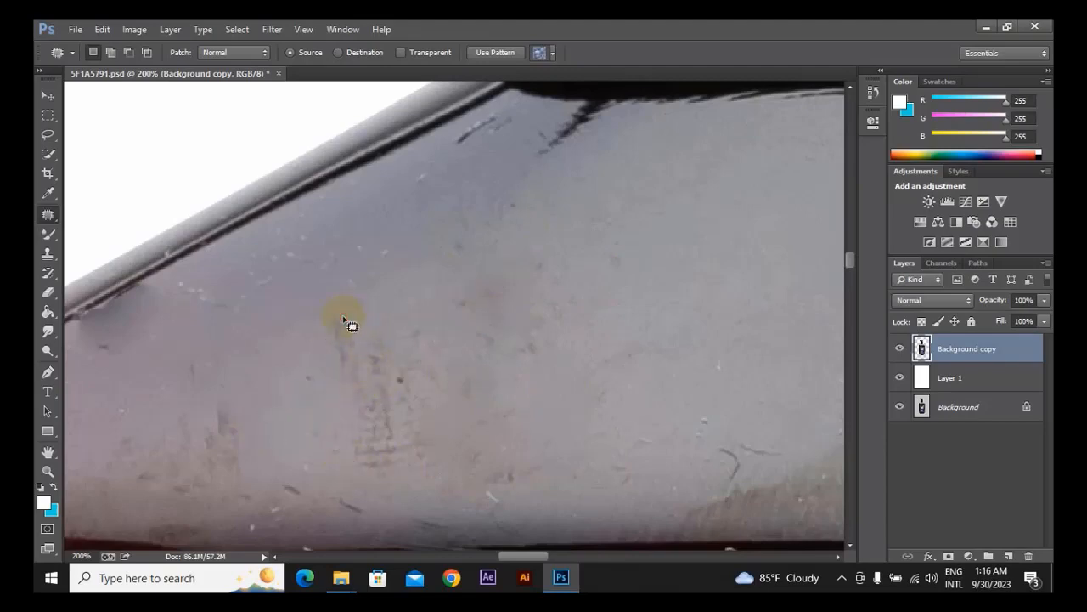
Patch the remaining scuff texture on the left shoulder and the curved dark scratch farther along the shoulder with clean grey surface.
click(348, 323)
click(522, 238)
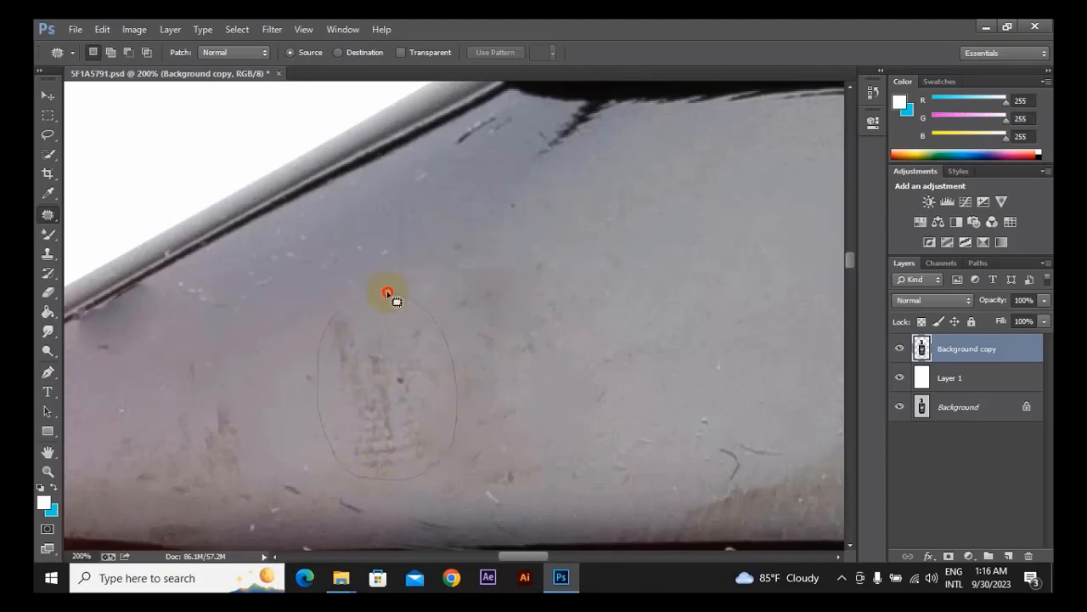
drag(333, 322, 335, 325)
drag(424, 335, 548, 259)
key(ctrl+d)
scroll(299, 163, down, 5)
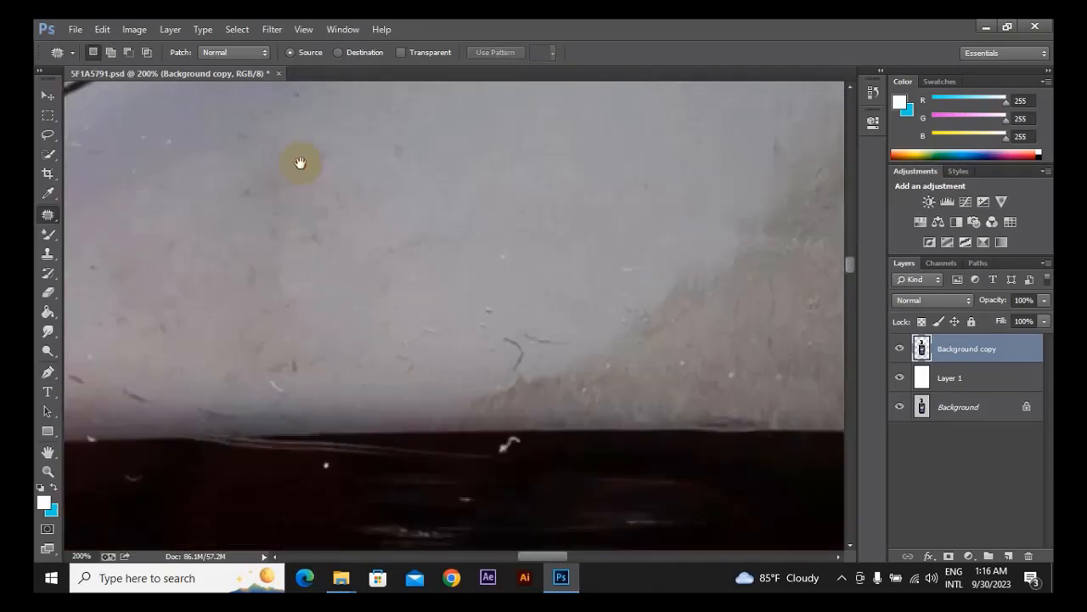
mouse_move(508, 301)
mouse_down()
mouse_move(417, 275)
mouse_move(478, 245)
mouse_move(506, 289)
mouse_move(480, 134)
mouse_up()
Clear the selection and remove the white squiggle just below the shoulder edge with the Spot Healing Brush at 9 px.
click(47, 253)
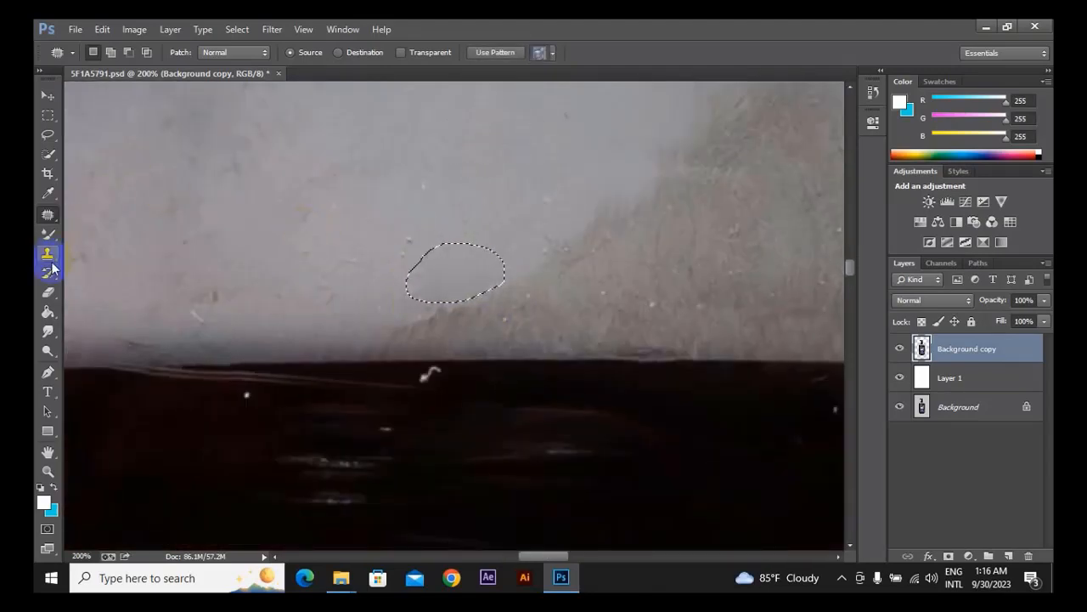
click(48, 214)
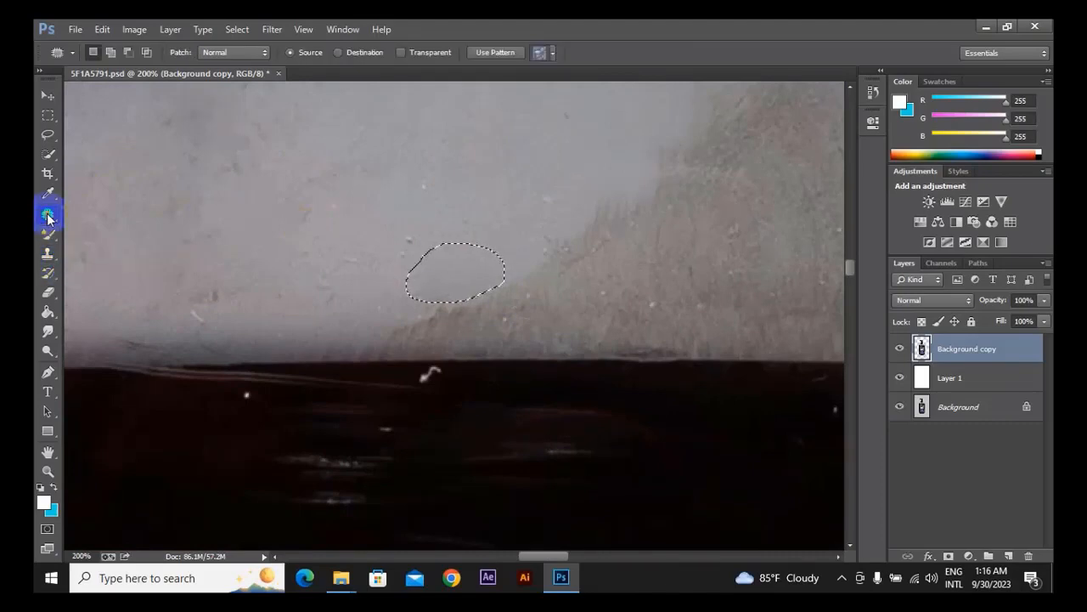
click(110, 214)
drag(534, 297, 515, 227)
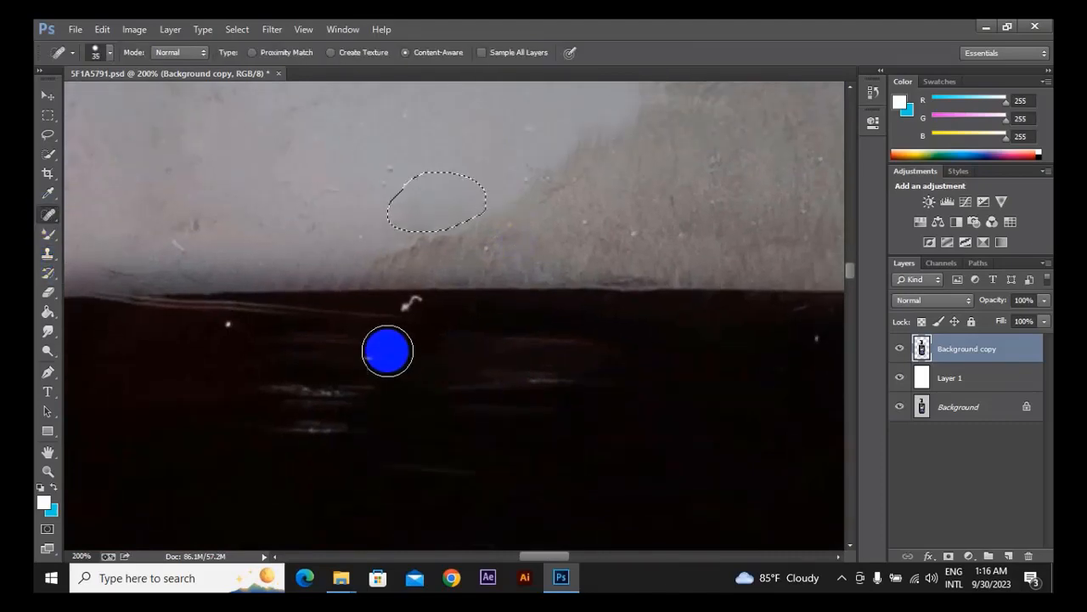
key(ctrl+d)
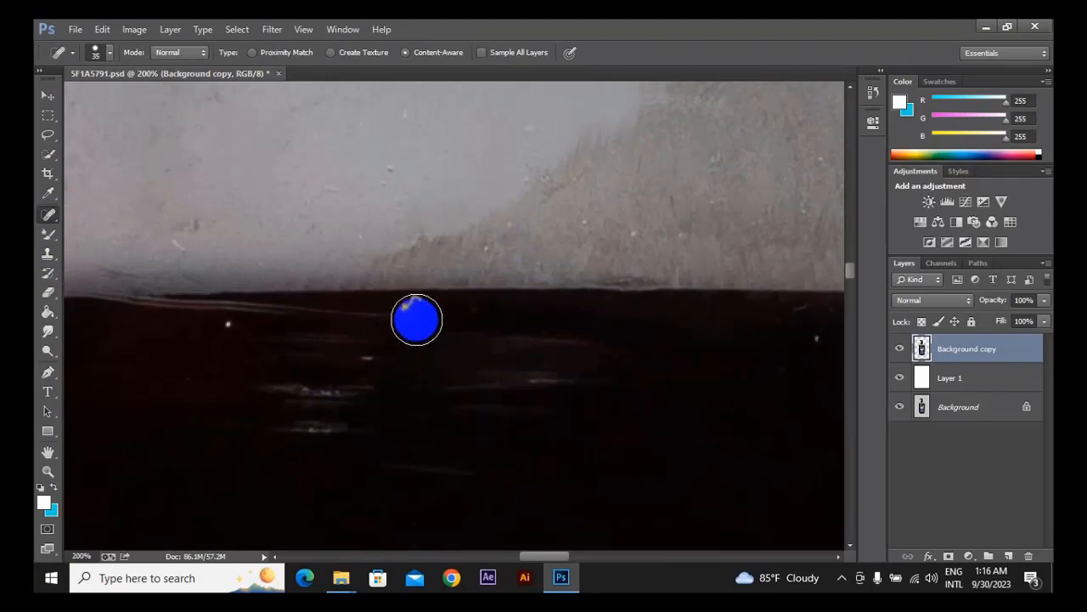
drag(594, 379, 590, 336)
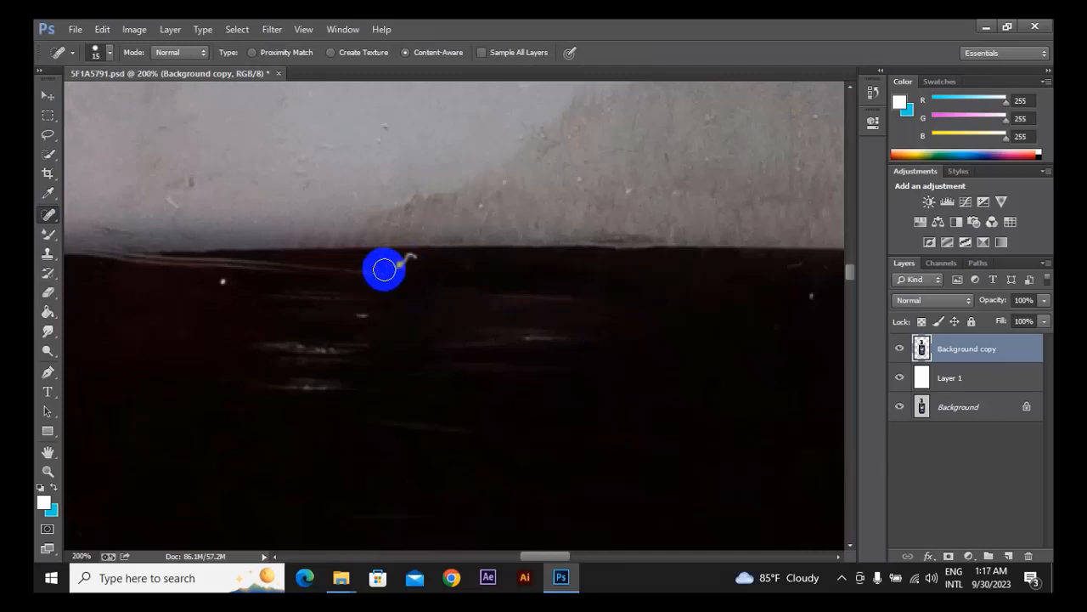
key(bracketright)
key(bracketright)
key(bracketright)
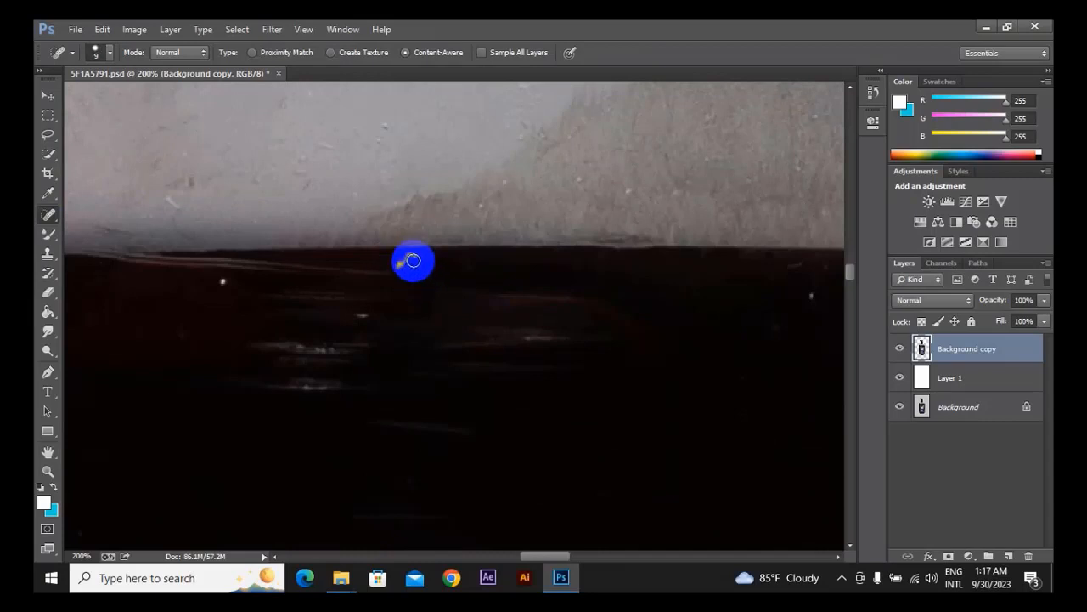
drag(411, 259, 399, 265)
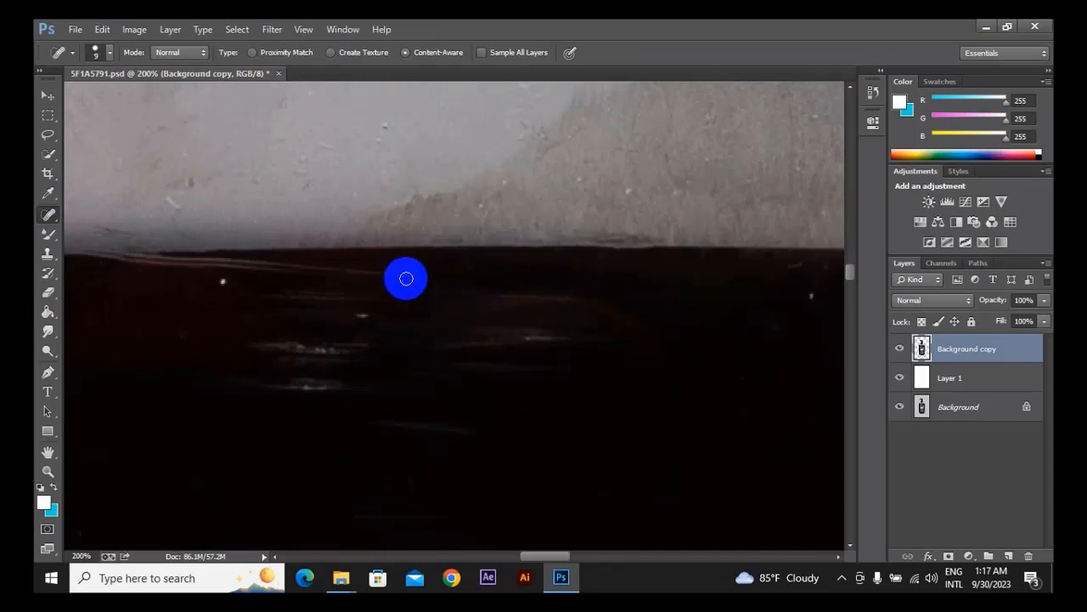
Heal the white dots and specks on the dark body just below the shoulder edge, enlarging the Spot Healing Brush to 30 px.
key(space)
drag(276, 306, 287, 303)
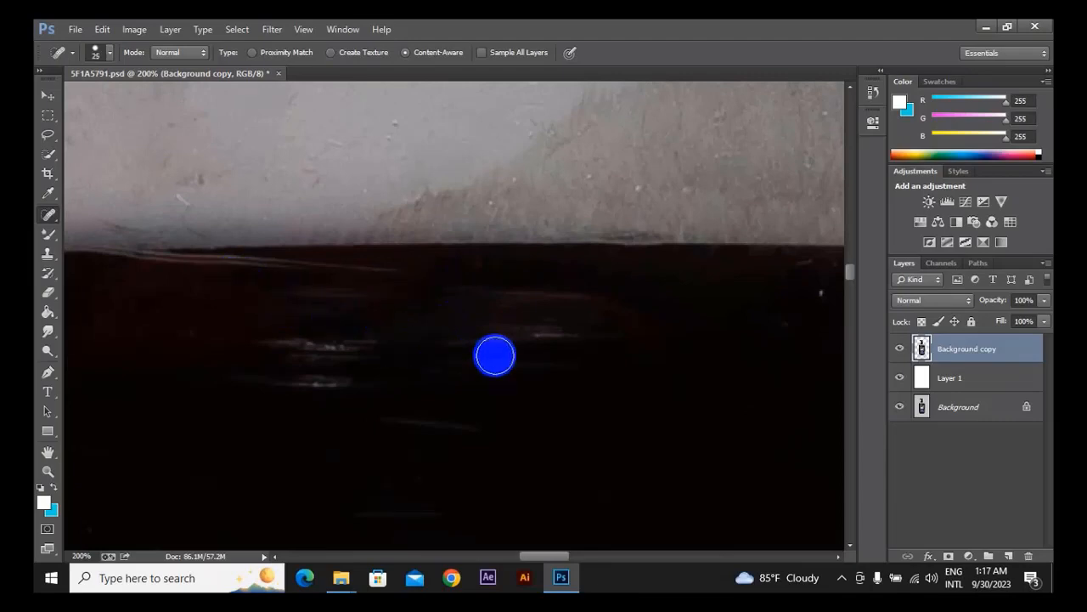
key(bracketright)
key(bracketright)
key(bracketright)
key(space)
drag(632, 356, 527, 281)
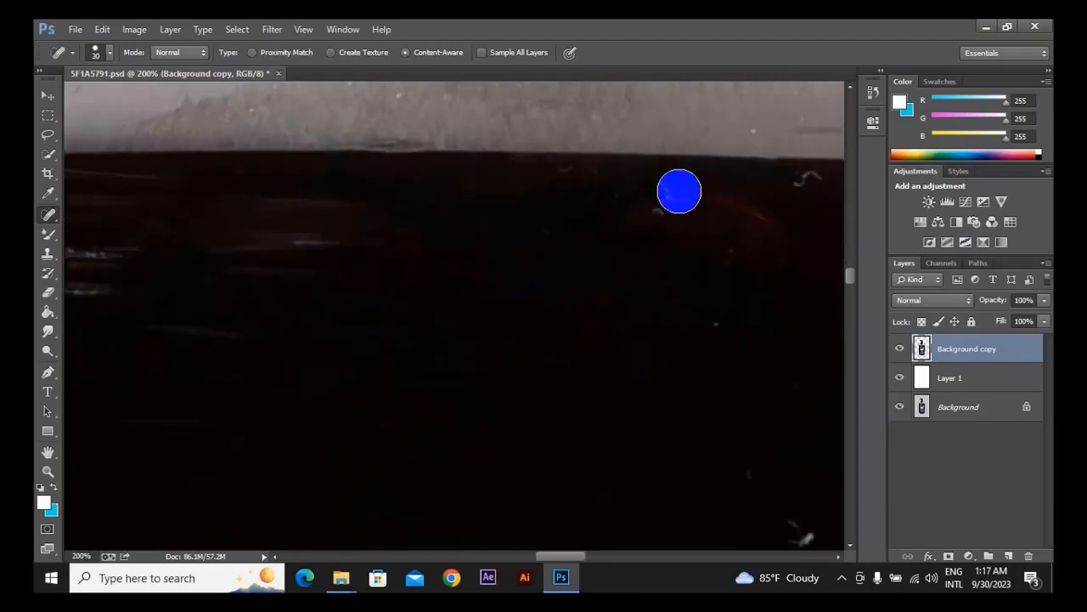
drag(723, 274, 478, 280)
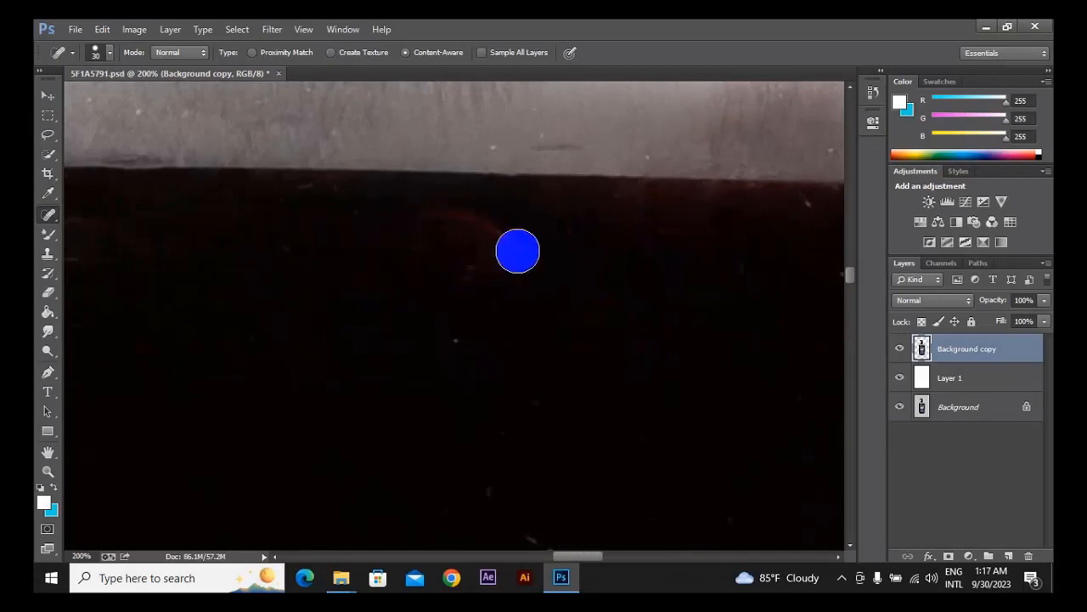
Remove the small specks on the dark body between the shoulder and the label with the 30 px Spot Healing Brush.
key(space)
drag(527, 364, 482, 247)
mouse_move(490, 326)
mouse_down()
mouse_move(498, 387)
mouse_move(504, 376)
mouse_up()
mouse_move(363, 390)
mouse_down()
mouse_move(327, 391)
mouse_move(291, 414)
mouse_up()
click(447, 282)
key(space)
drag(637, 297, 471, 231)
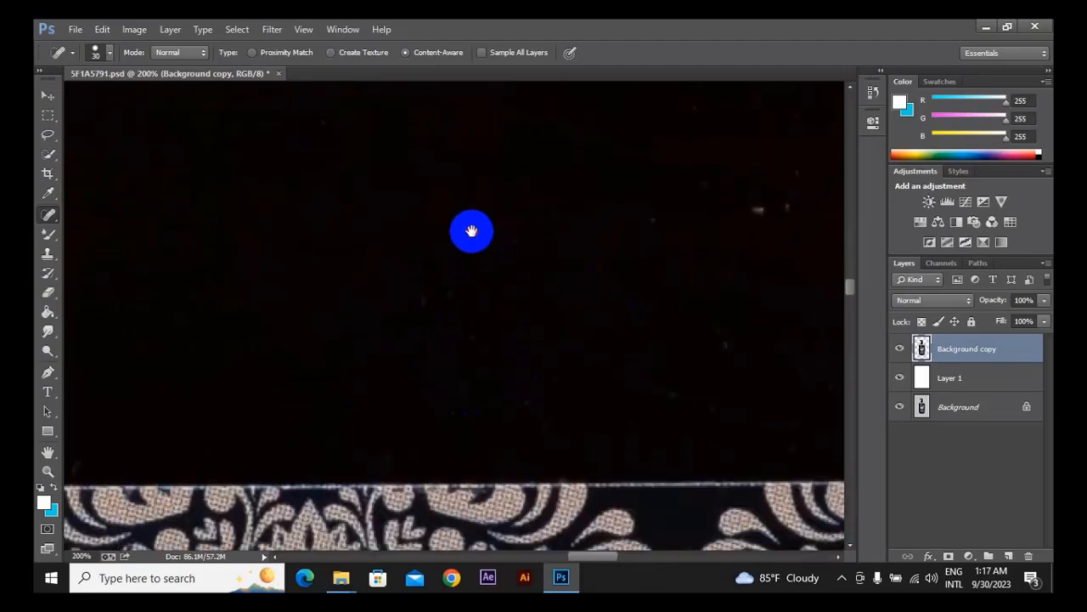
click(416, 302)
Compare the retouched bottle with the original by toggling the visibility of Layer 1 and the Background copy layer.
key(ctrl+0)
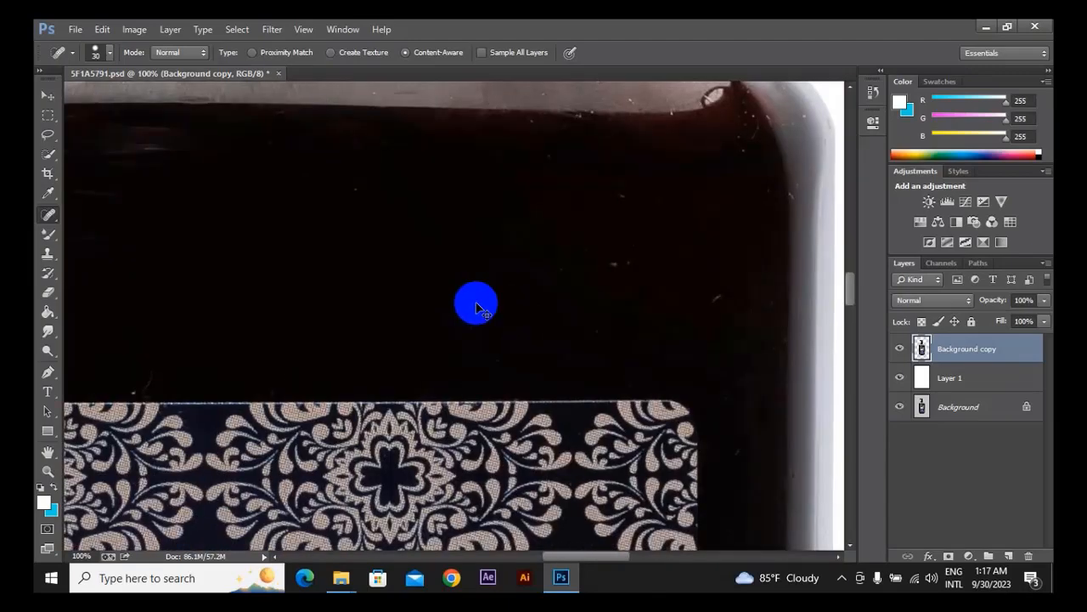
key(ctrl+plus)
key(ctrl+plus)
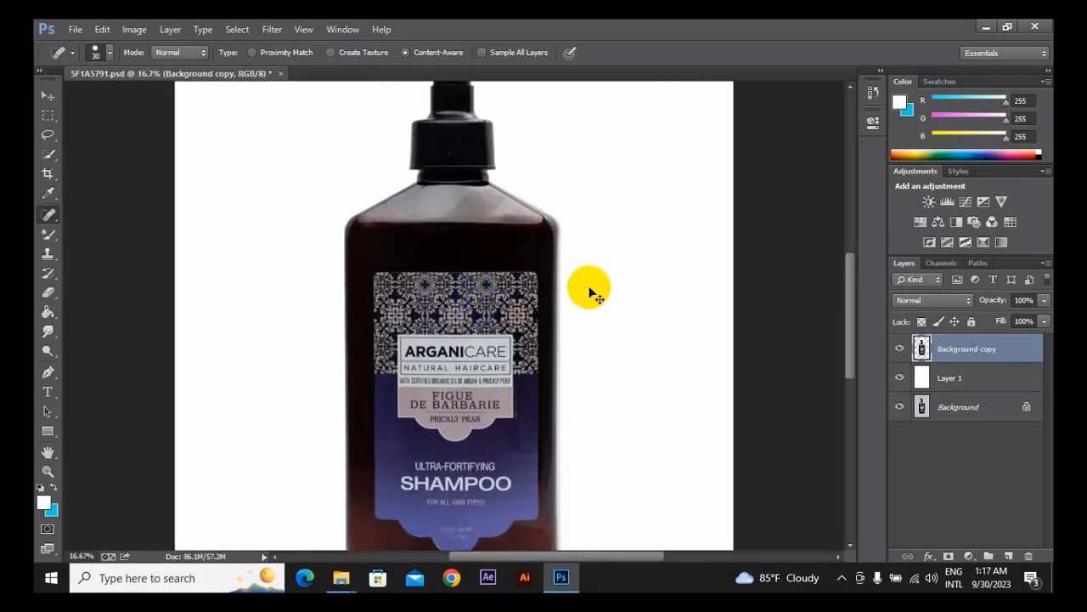
key(ctrl+plus)
click(892, 382)
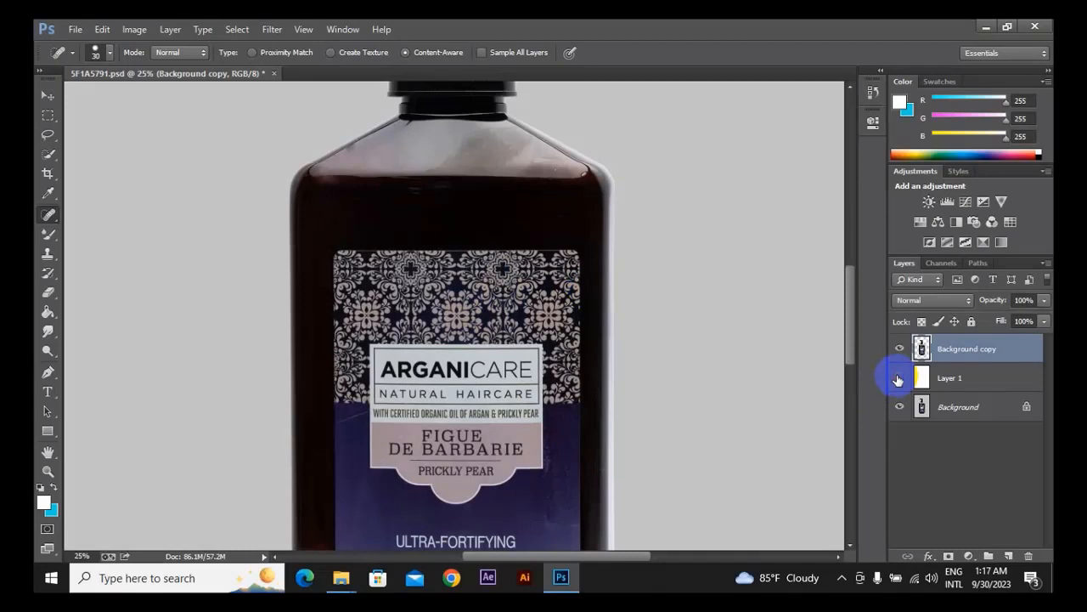
click(901, 351)
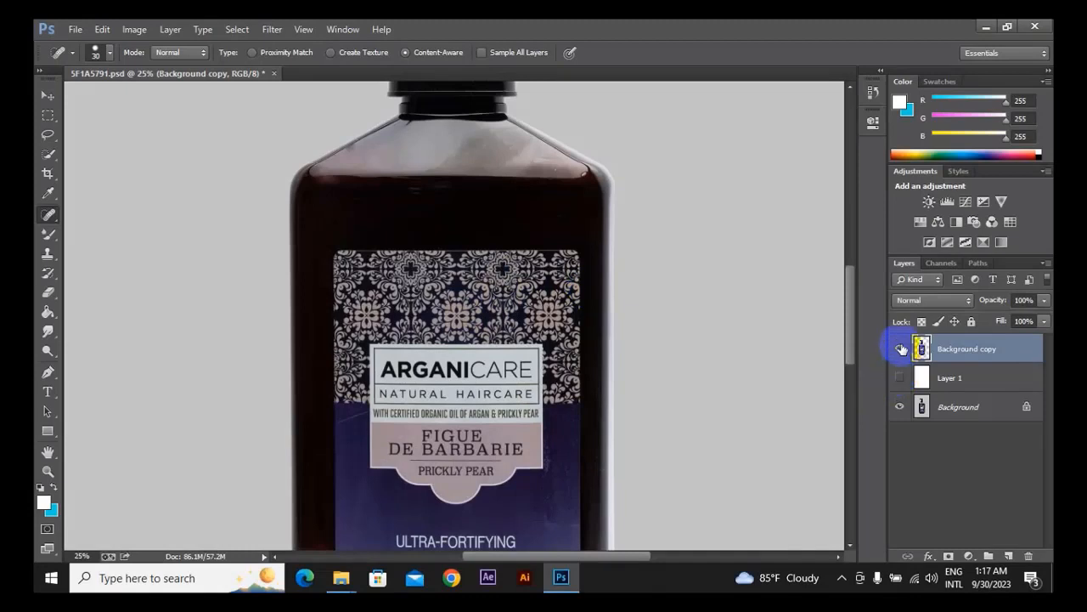
click(901, 349)
click(900, 377)
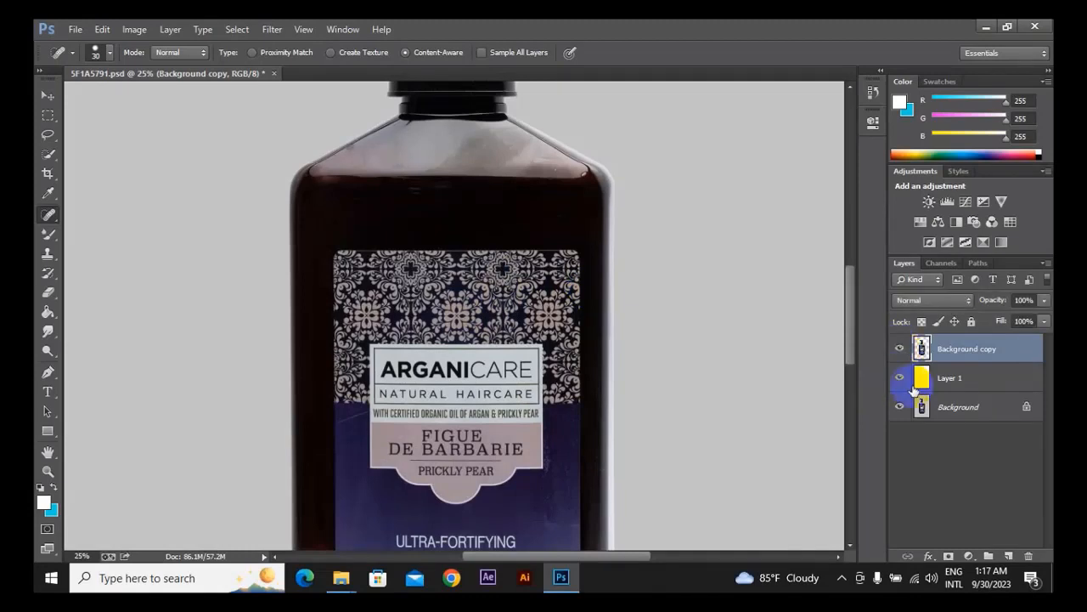
click(952, 418)
key(ctrl+minus)
key(ctrl+minus)
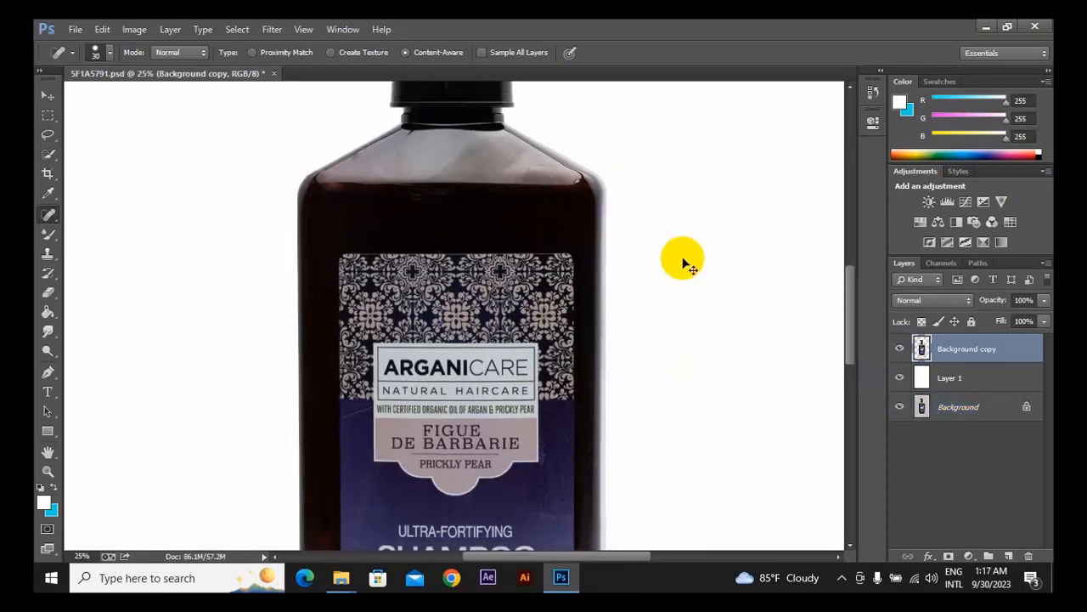
ctrl+click(683, 258)
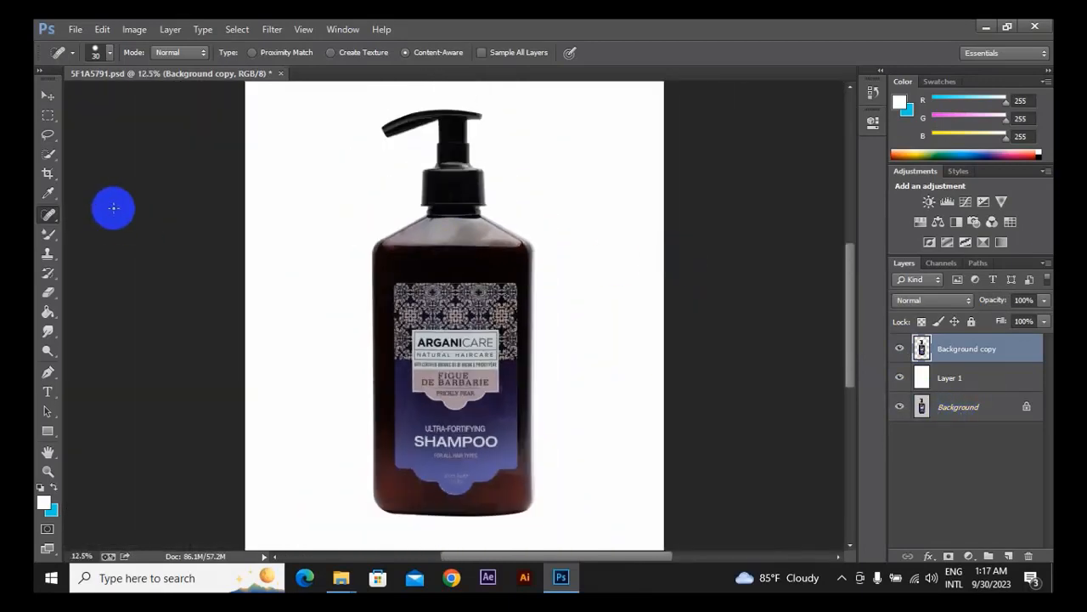
Review the whole bottle with the Background copy layer hidden and shown, and go through the three layers, ending on Background copy.
right_click(49, 214)
click(78, 214)
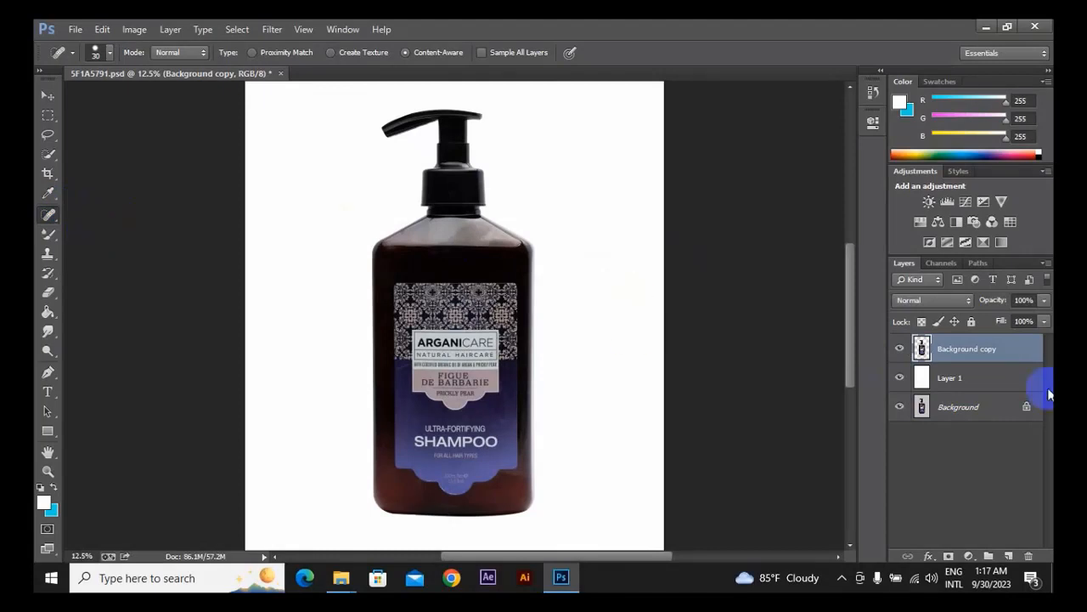
click(900, 348)
click(900, 349)
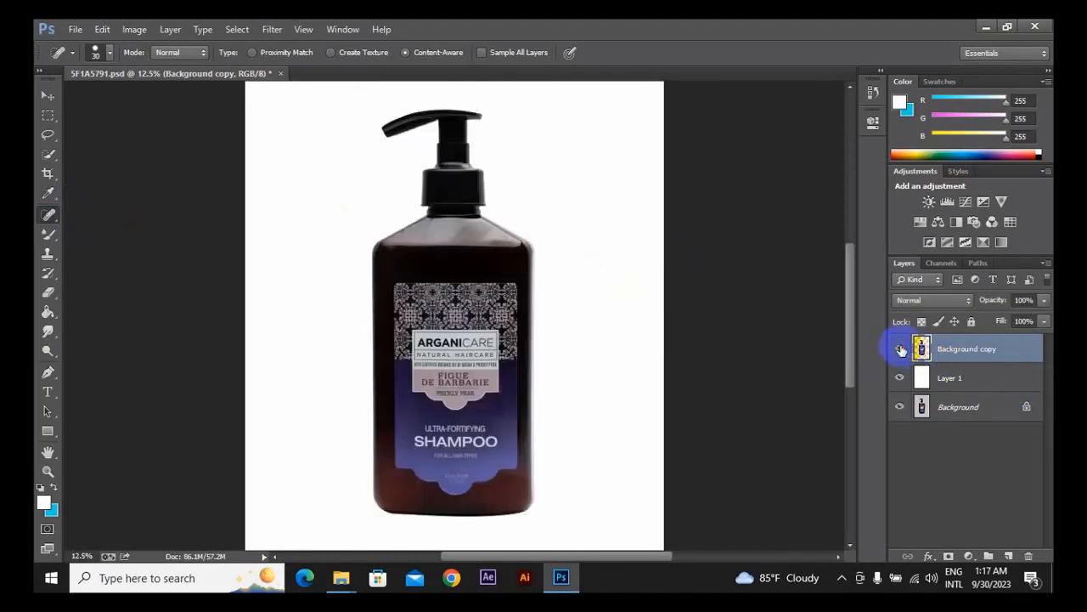
click(973, 350)
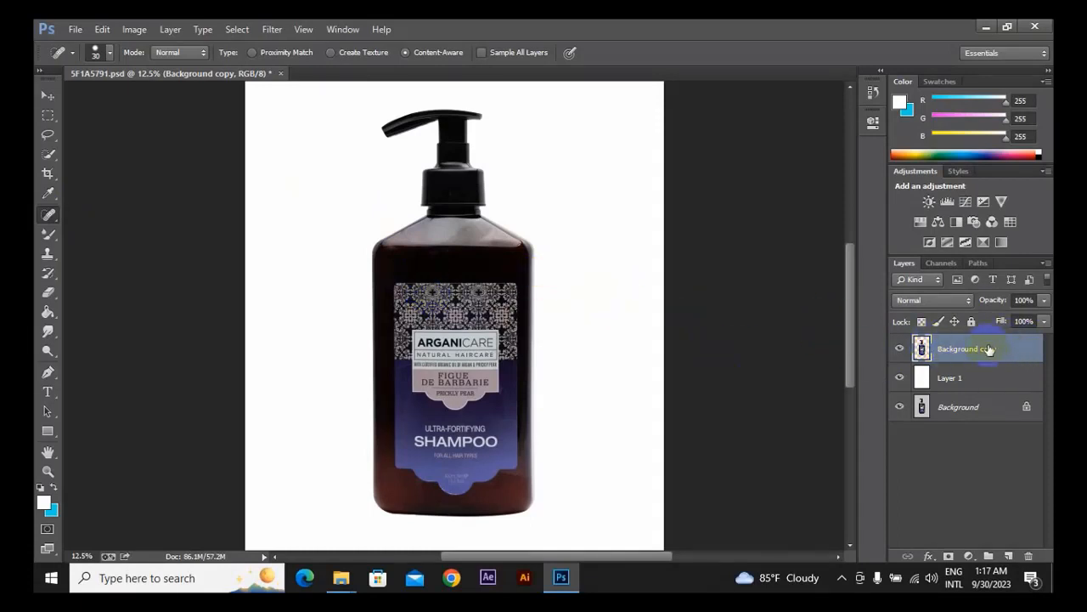
click(979, 378)
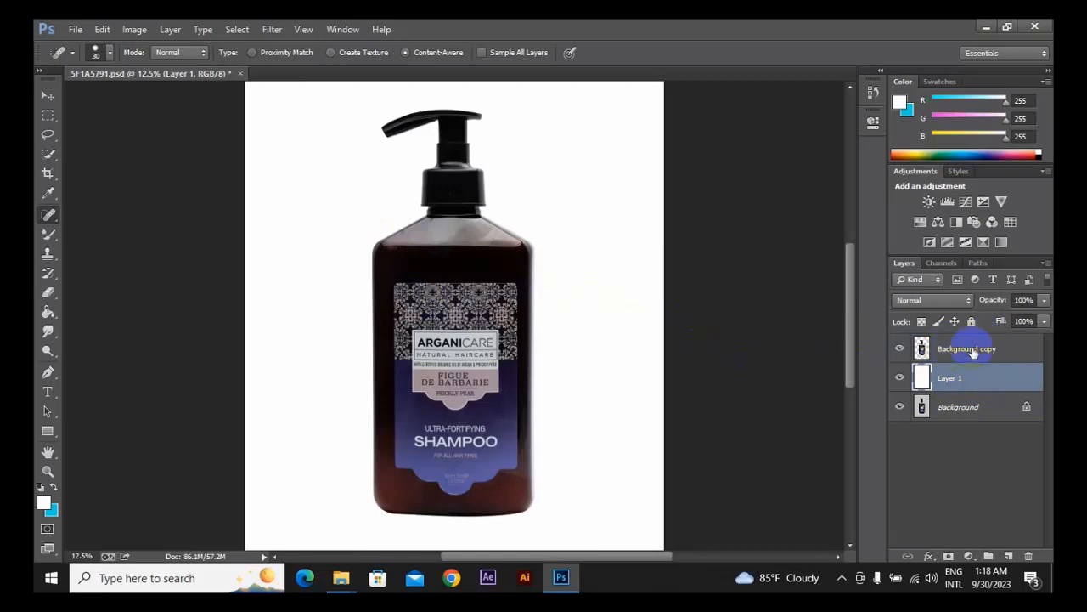
click(974, 350)
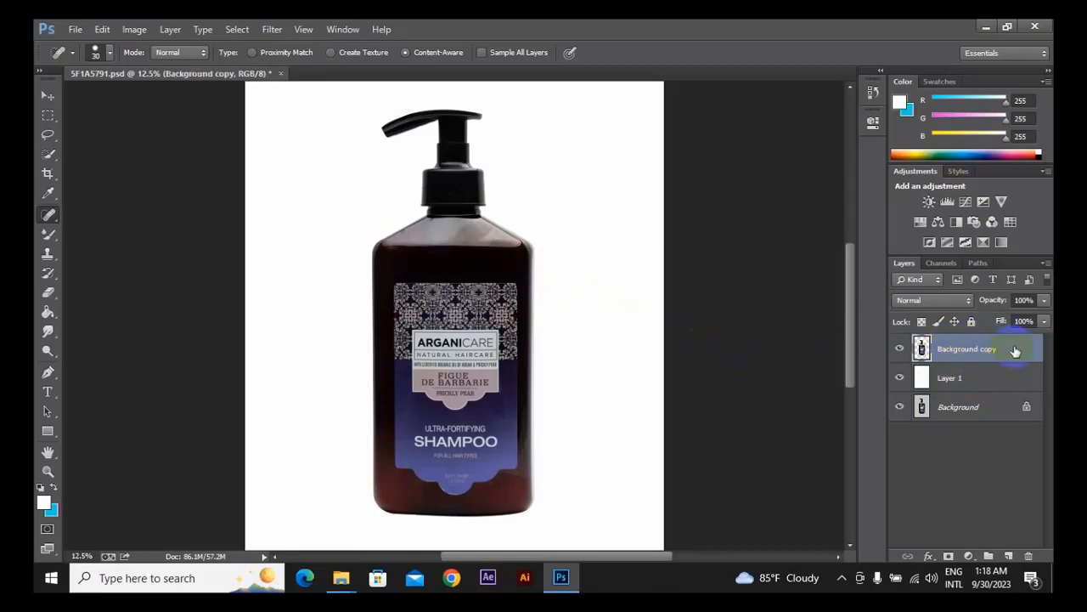
click(968, 378)
click(968, 407)
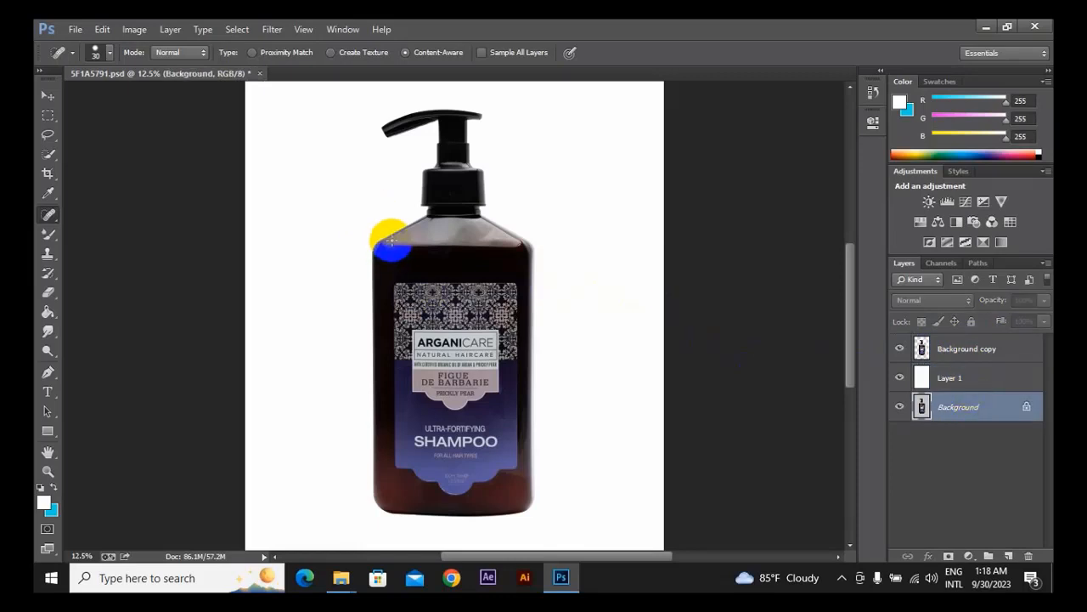
click(923, 348)
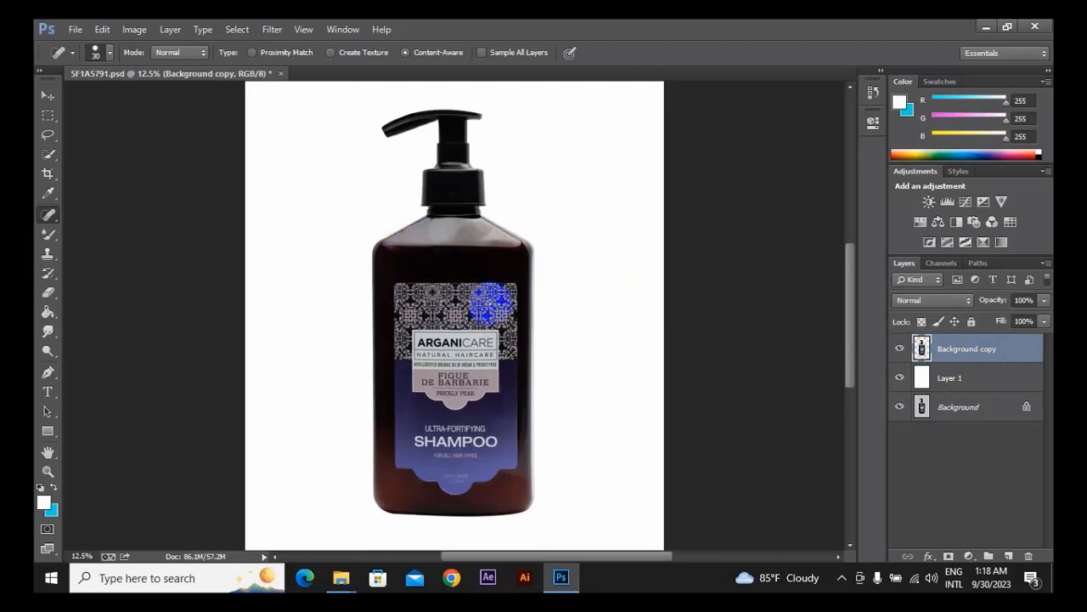
Spot-heal beside the label's upper left corner and remove the white specks above the label's upper right corner at 30 px.
scroll(490, 302, up, 4)
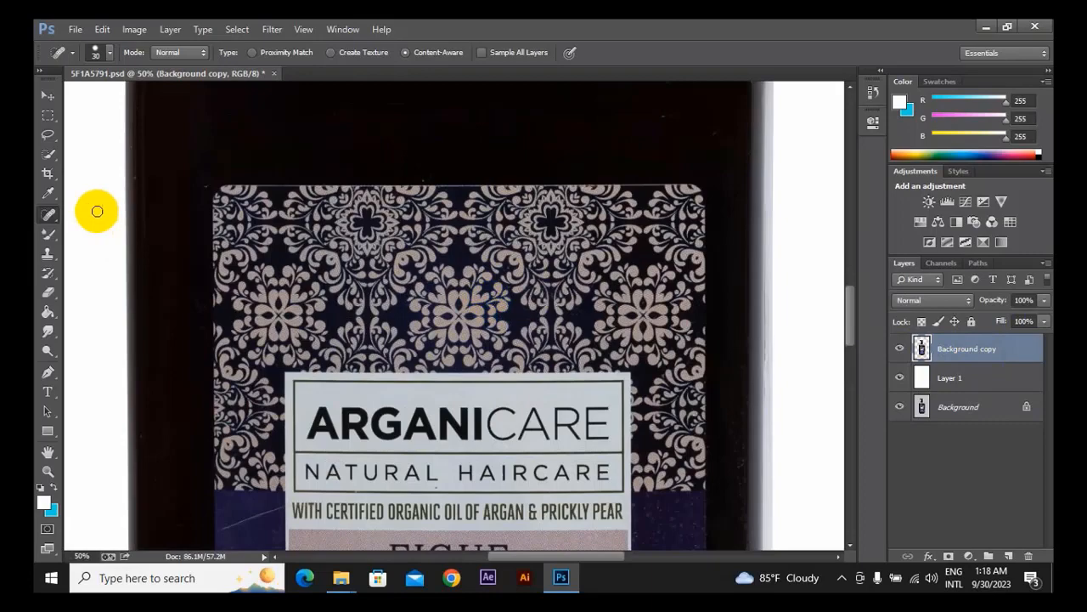
click(206, 184)
key(space)
drag(373, 110, 296, 414)
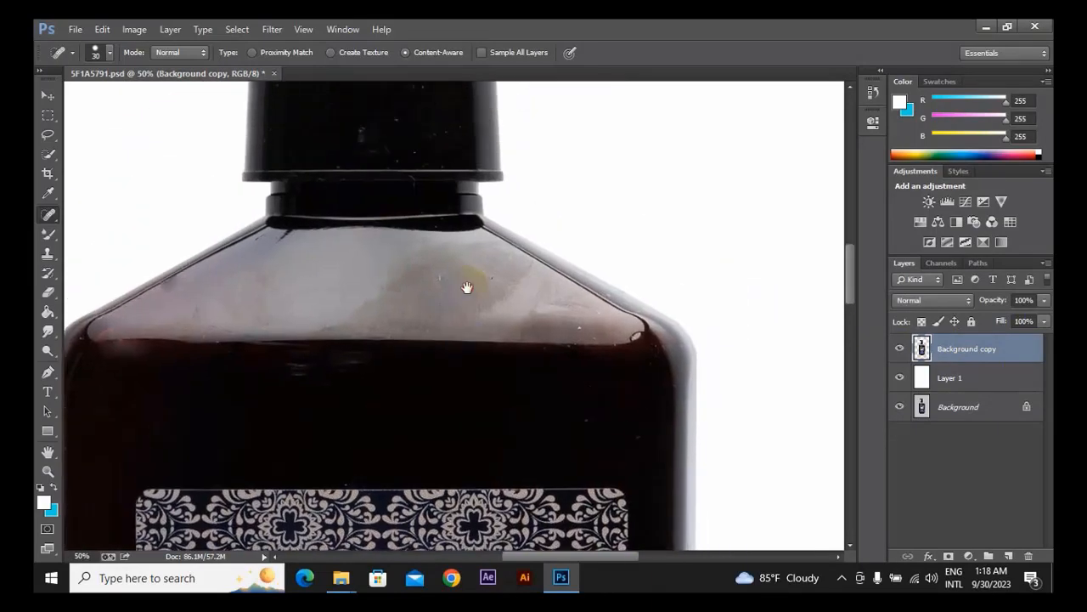
click(587, 420)
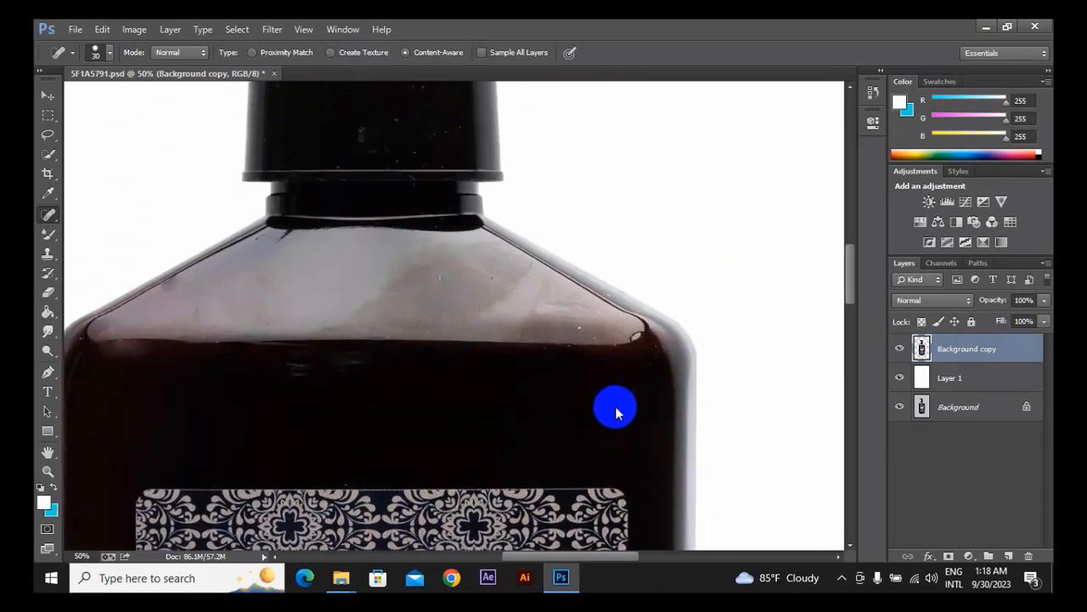
Spot-heal the marks at the bottle shoulder's right corner and the white specks on the pump collar with the 30 px brush.
click(633, 336)
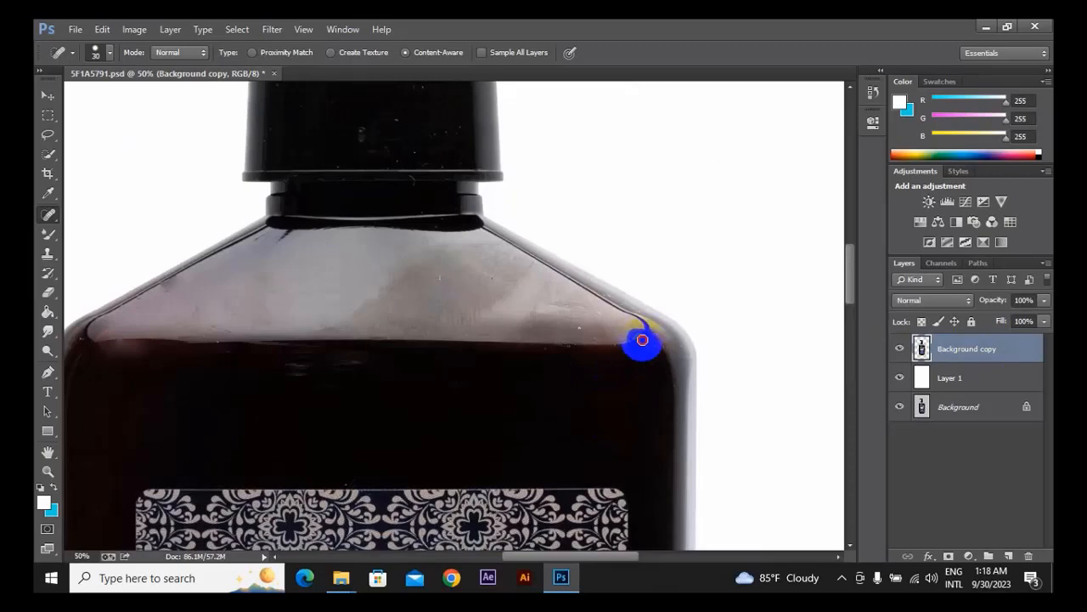
drag(603, 314, 581, 331)
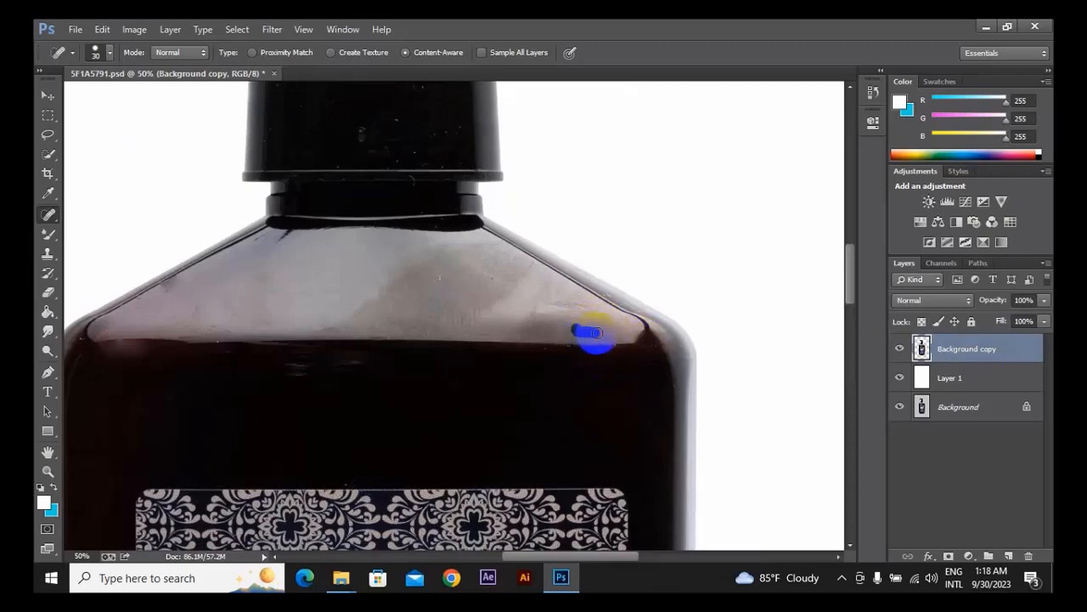
drag(381, 133, 441, 281)
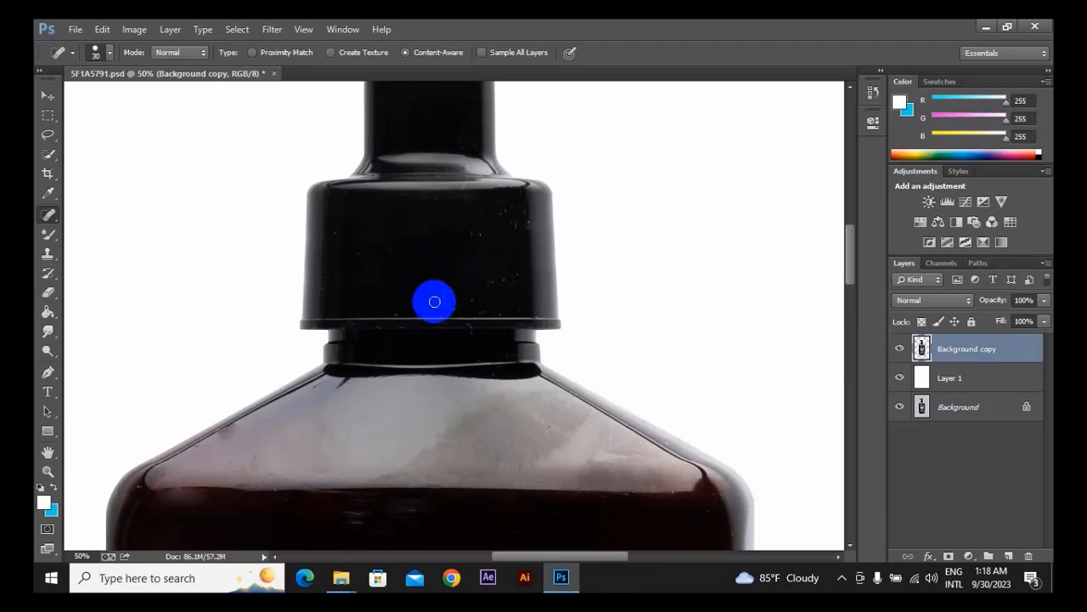
drag(481, 247, 400, 294)
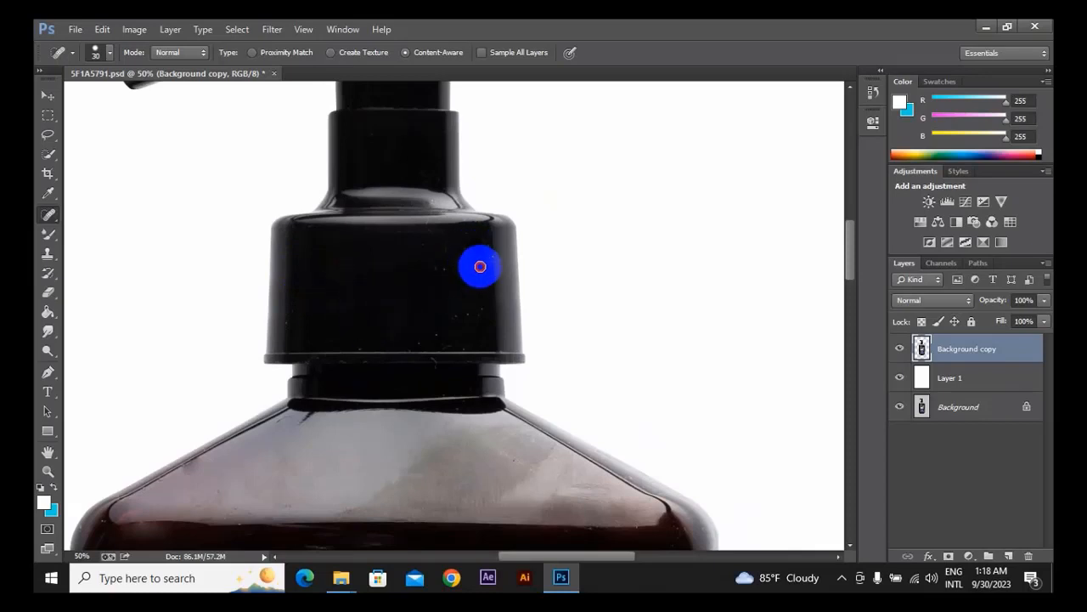
Switch to the Patch Tool and from there to the Clone Stamp Tool.
scroll(451, 269, up, 5)
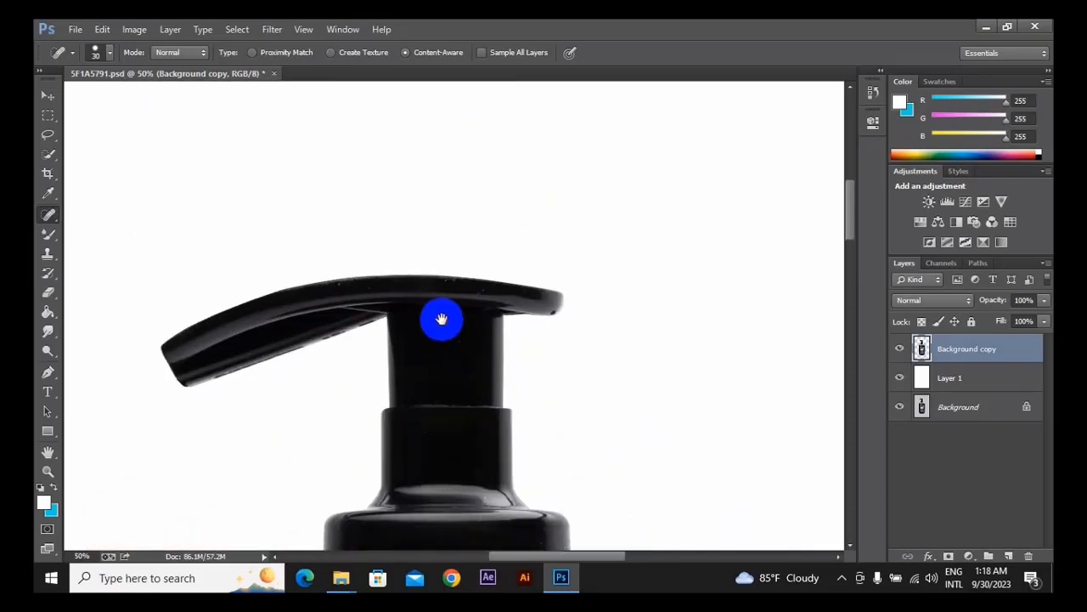
right_click(48, 214)
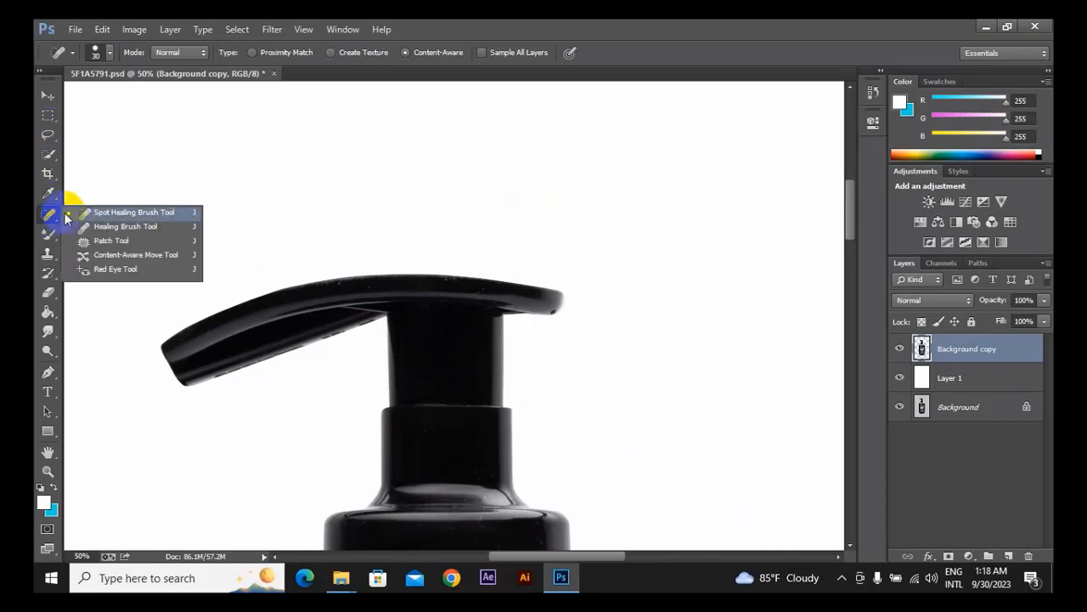
click(106, 240)
right_click(49, 258)
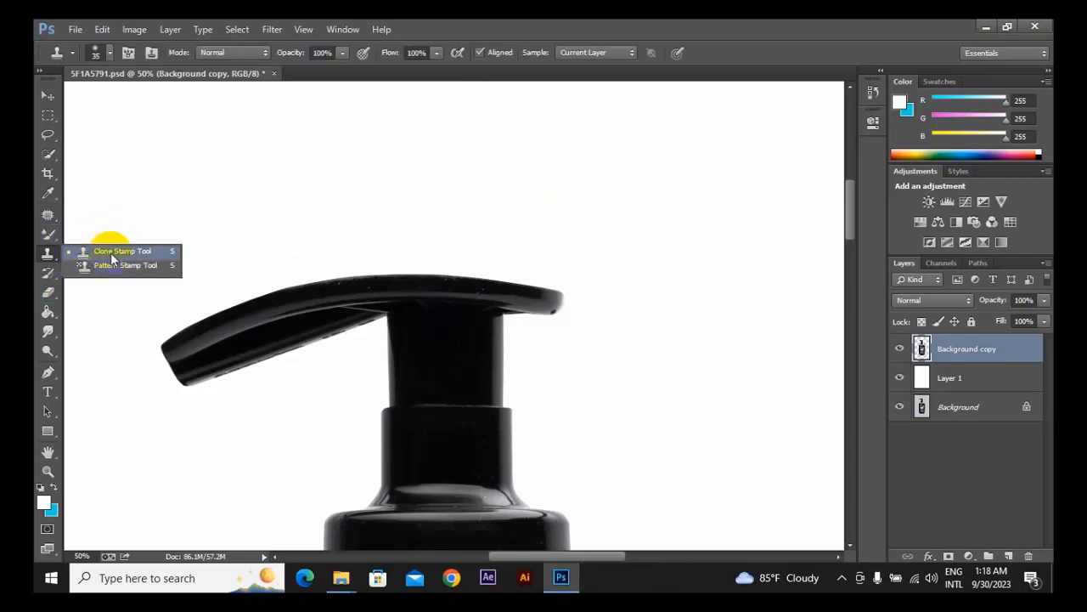
click(113, 256)
Inspect the label and the lower body up close, and review the whole retouched bottle on its white background.
drag(508, 455, 532, 50)
mouse_move(443, 484)
mouse_down()
mouse_move(475, 141)
mouse_move(432, 53)
mouse_up()
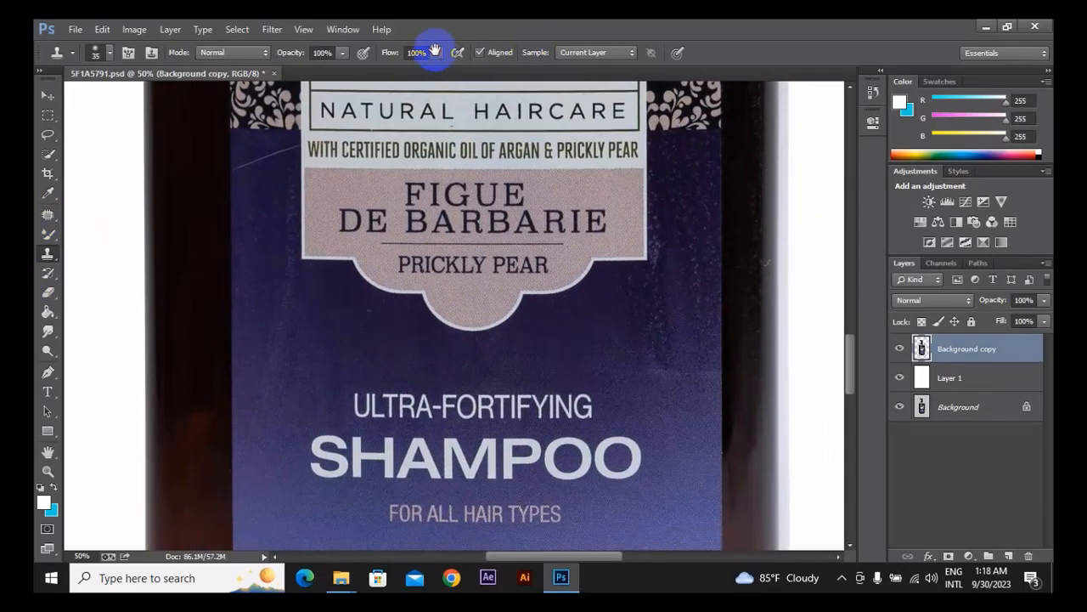
drag(549, 311, 495, 175)
drag(524, 369, 599, 360)
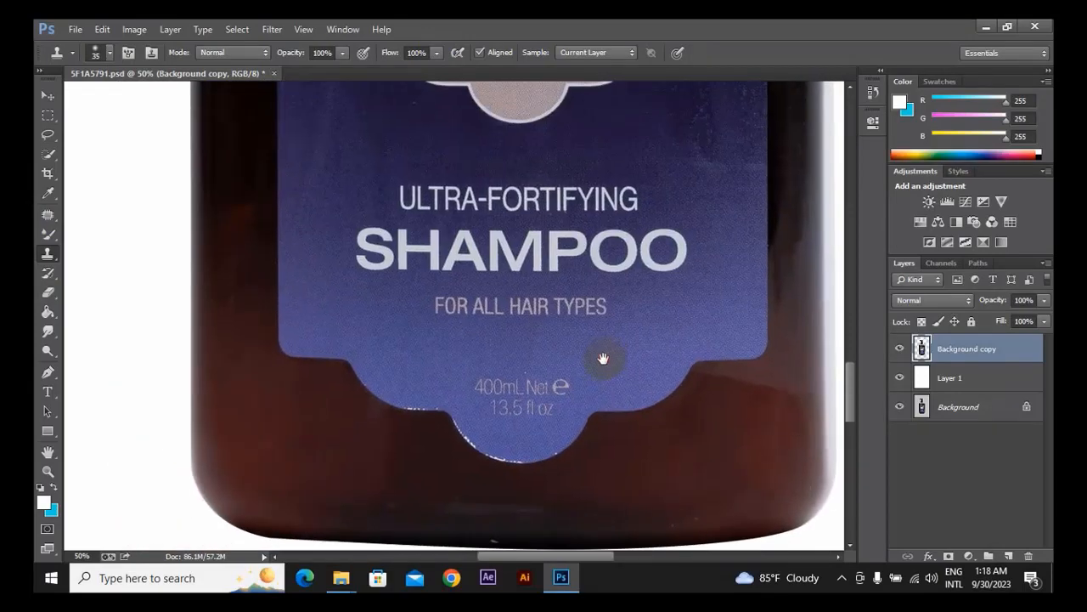
drag(643, 246, 642, 336)
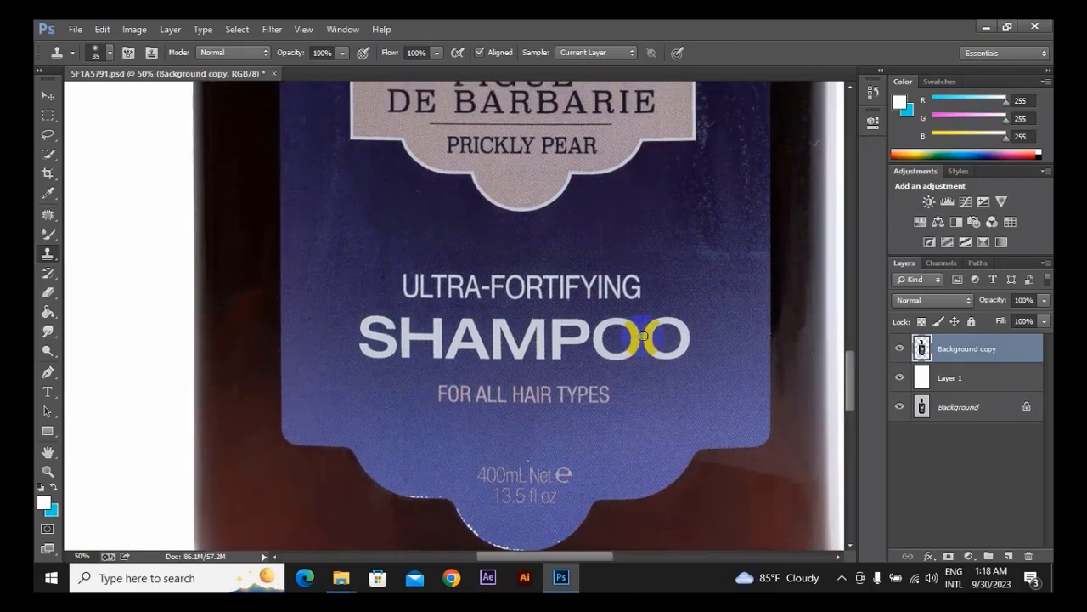
scroll(642, 336, down, 4)
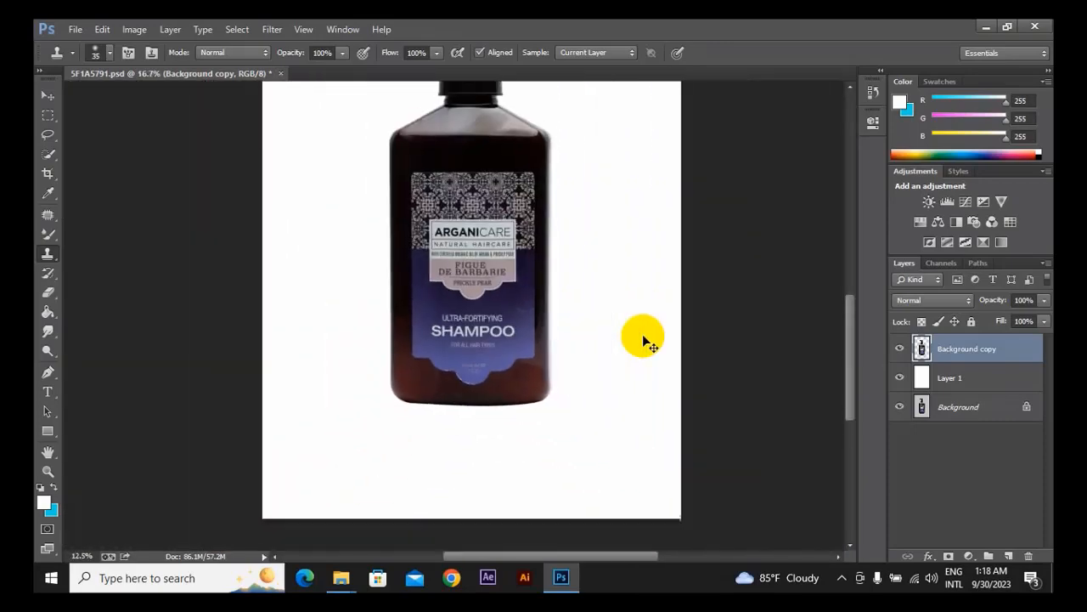
scroll(643, 336, down, 1)
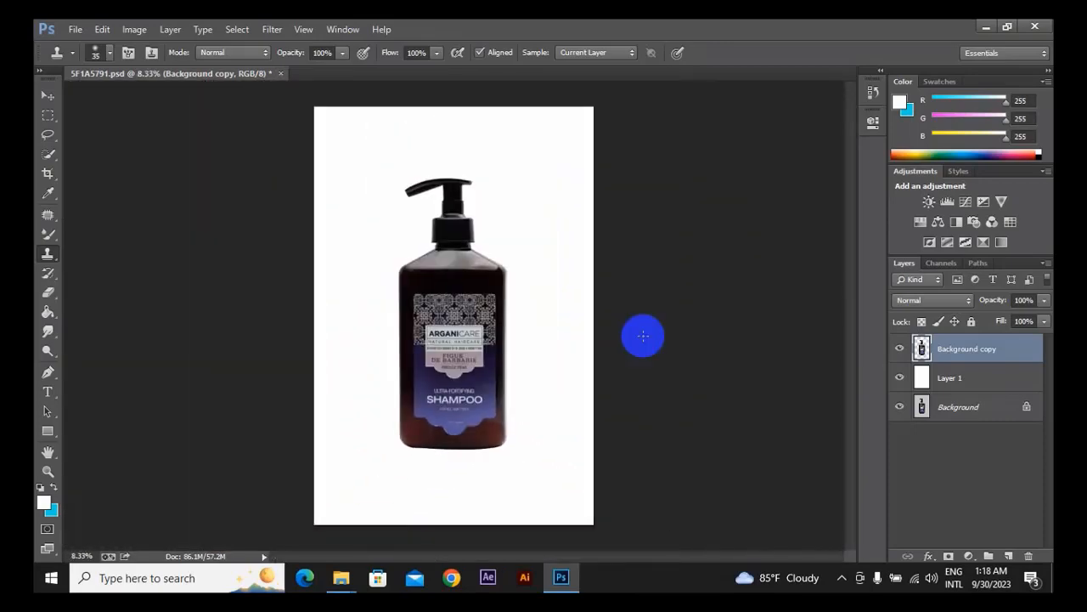